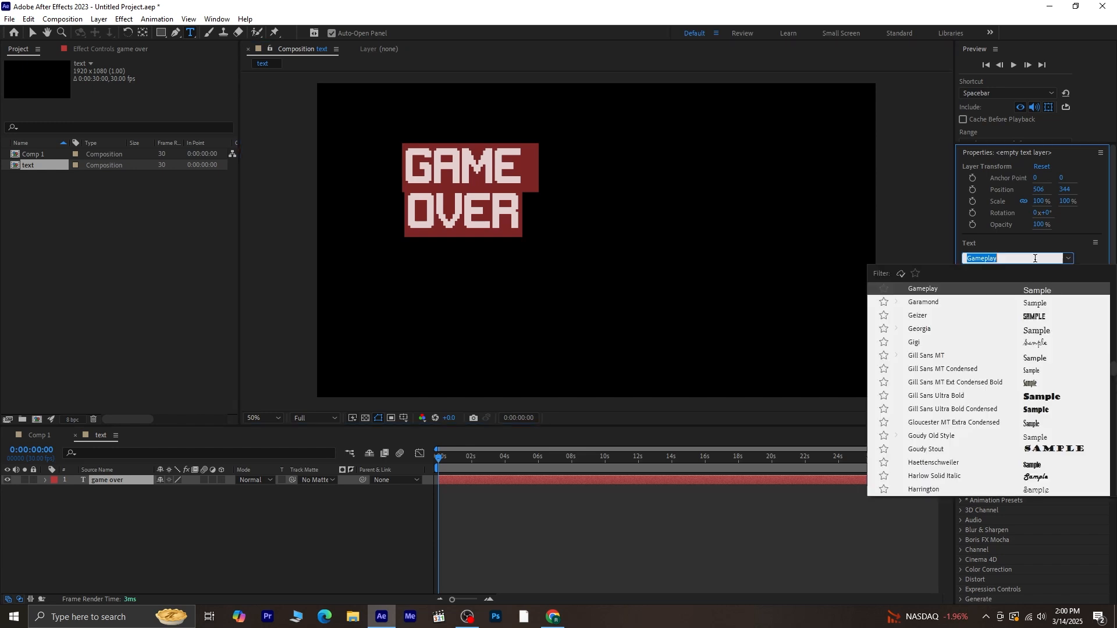
Step: Style the game over text with the SUPER GAME font in all caps and enlarge the lettering
text(super)
click(1036, 308)
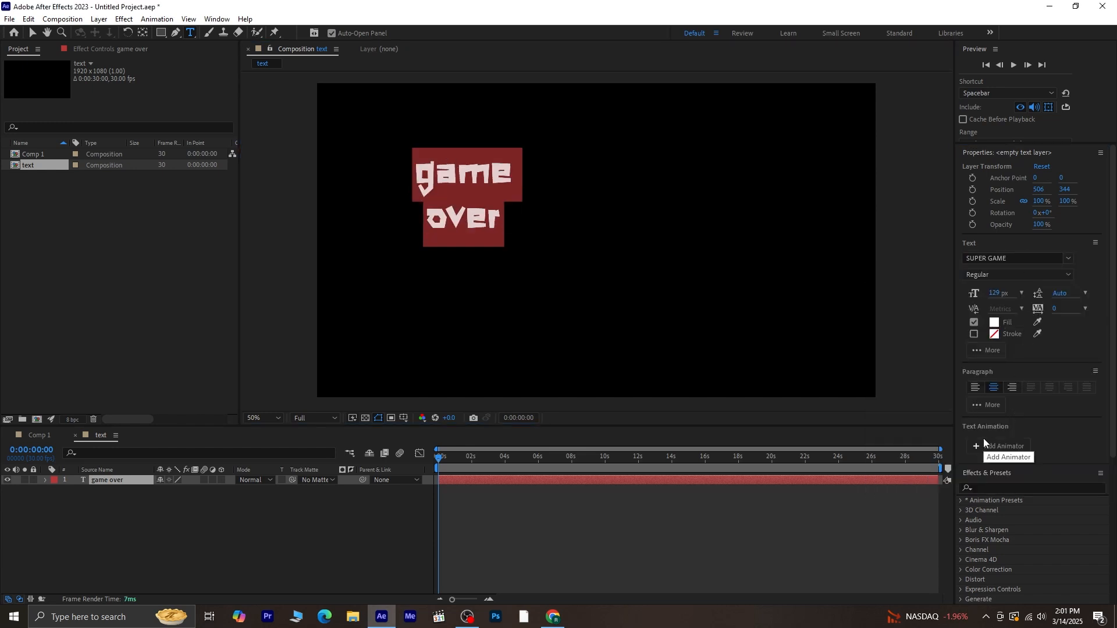
click(986, 351)
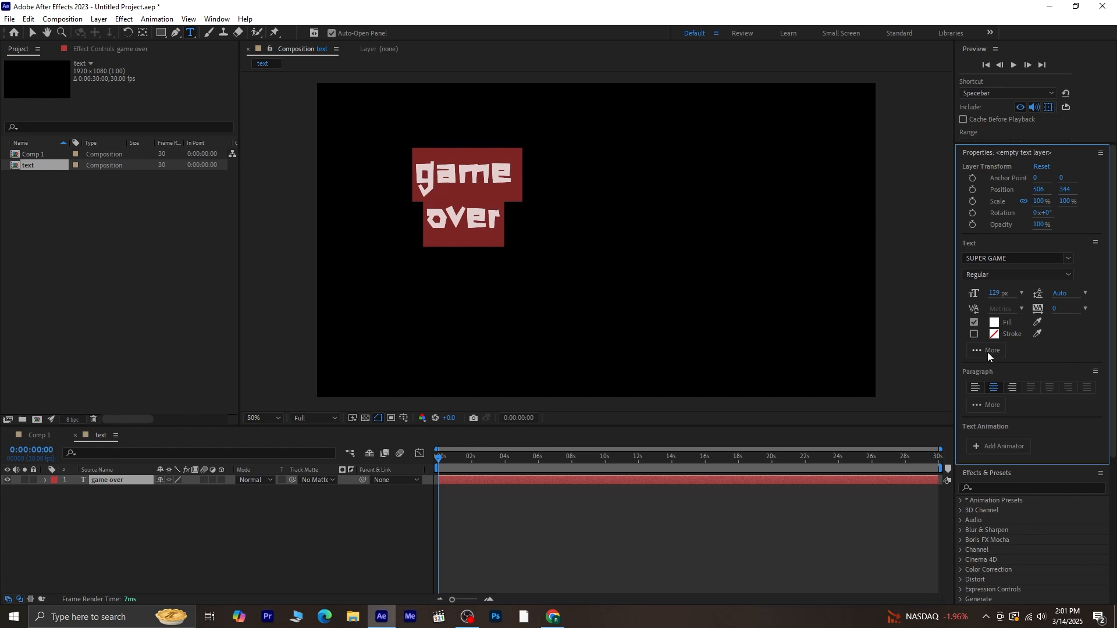
click(997, 380)
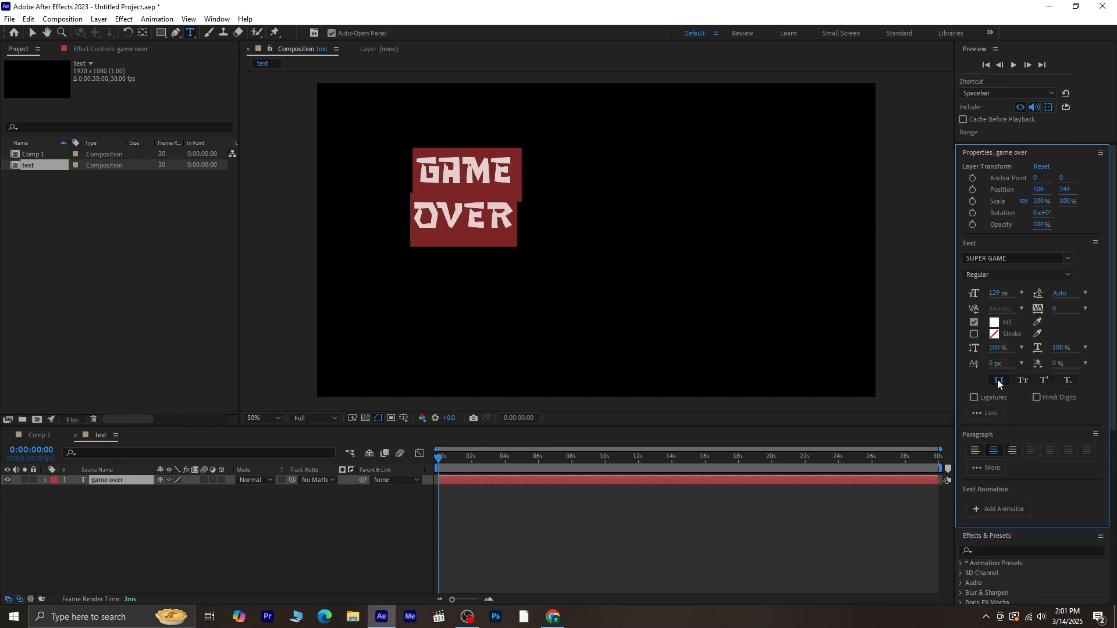
drag(997, 297, 1075, 297)
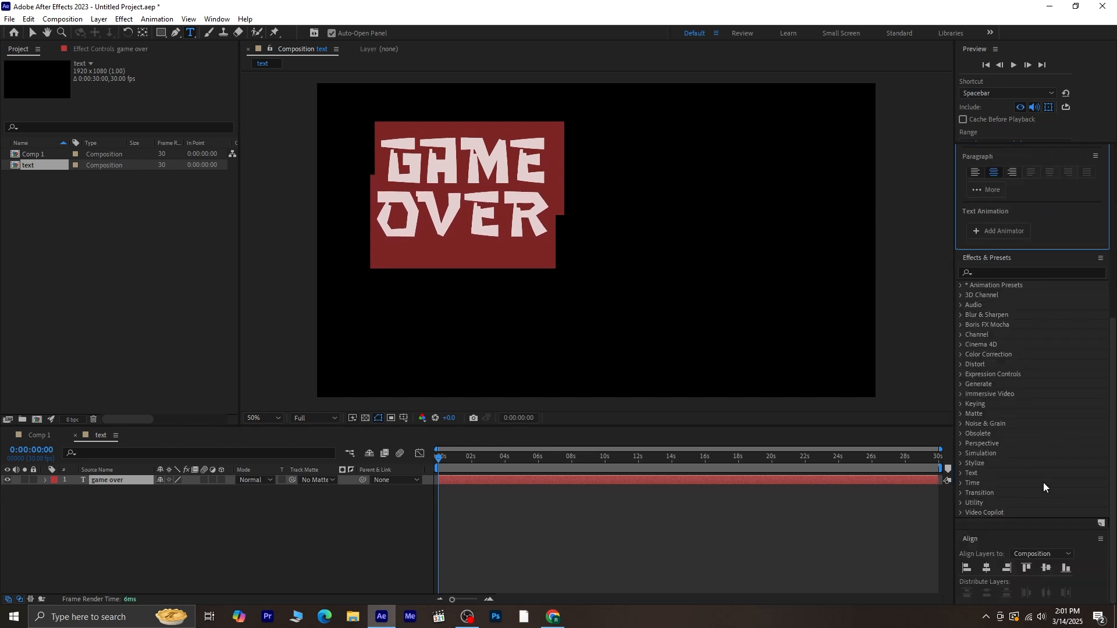
Step: Center the game over text horizontally and vertically in the text composition
click(988, 569)
click(1048, 569)
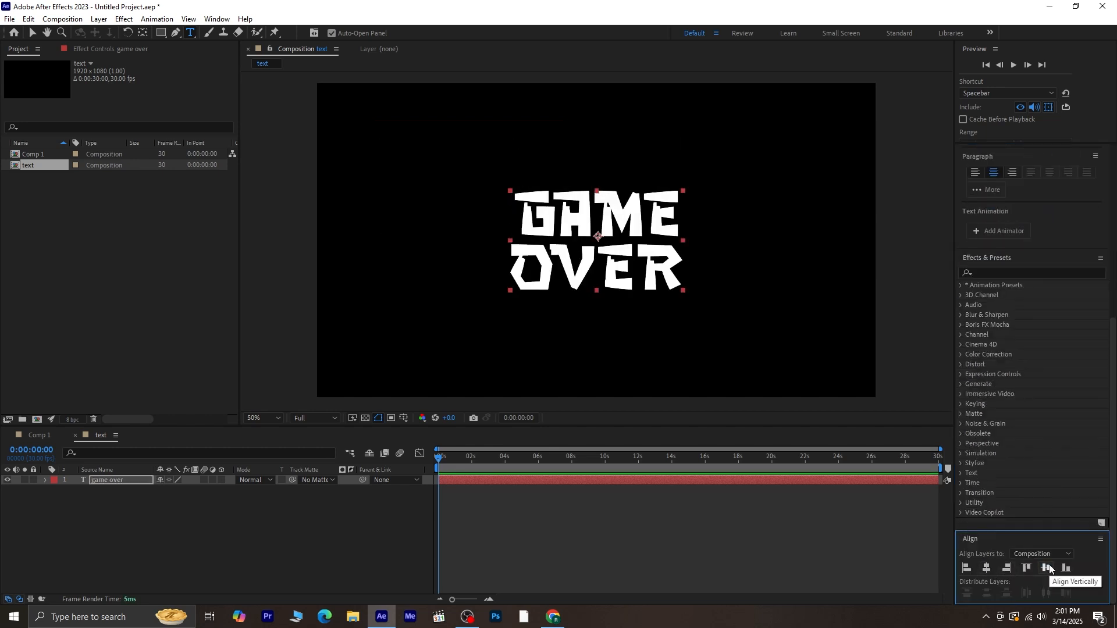
click(157, 498)
Step: Add the text composition as a layer in Comp 1
click(35, 437)
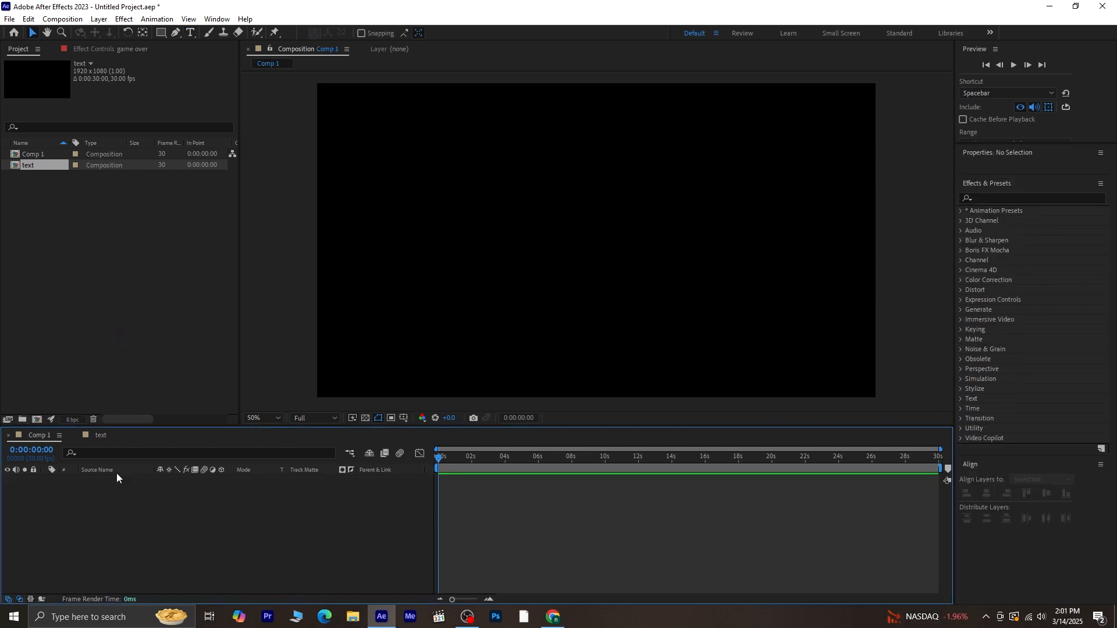
drag(55, 180, 103, 500)
click(196, 503)
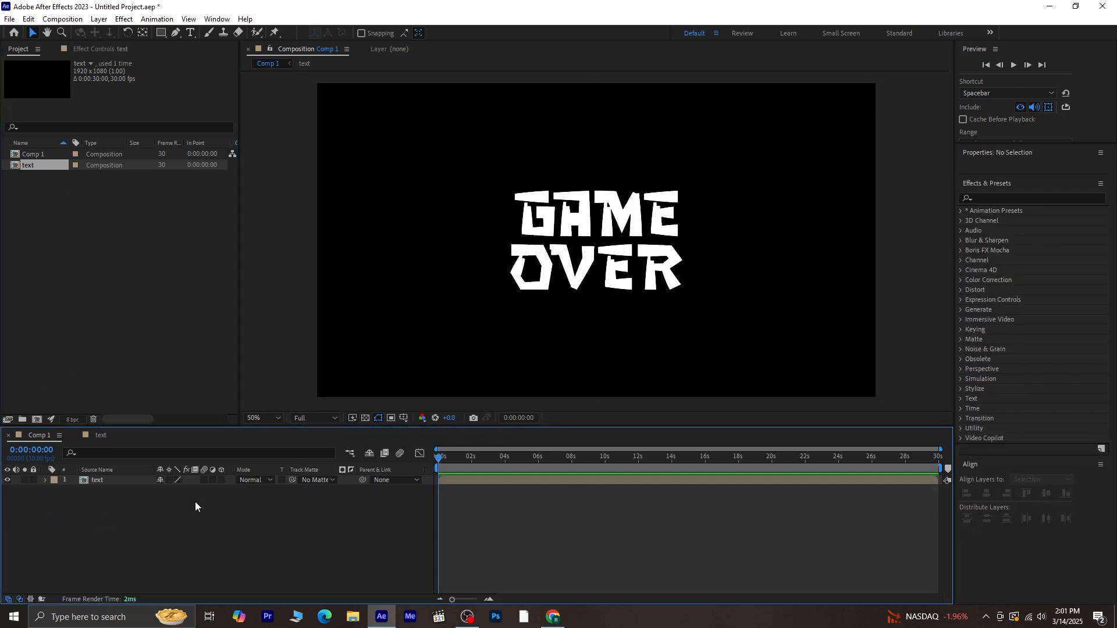
Step: Create a comp-sized black solid in Comp 1 and place it beneath the text layer
click(97, 21)
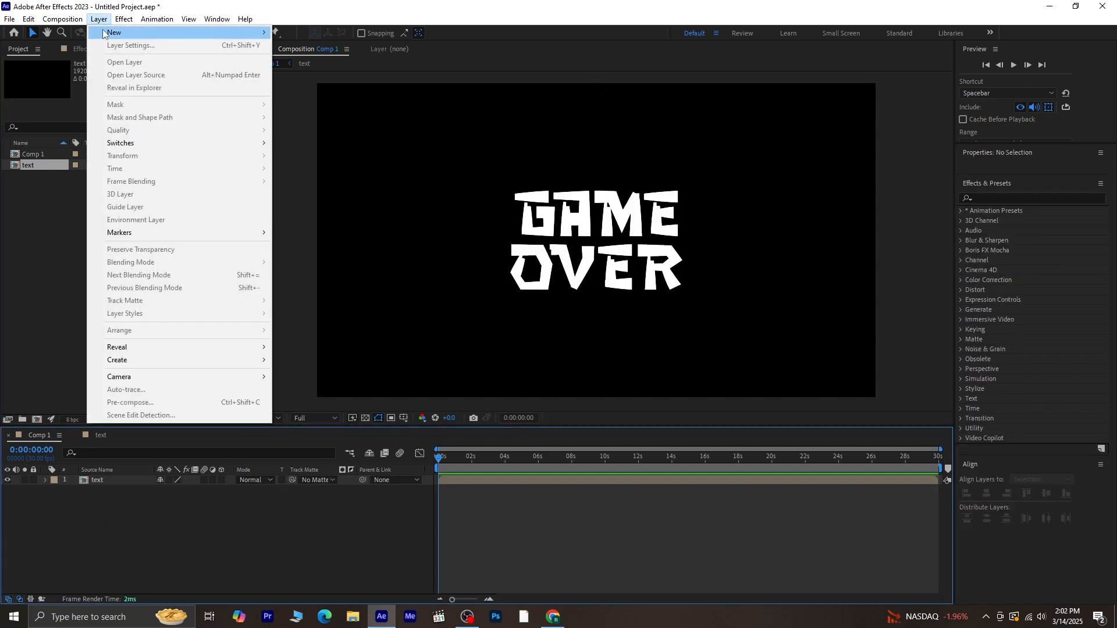
mouse_move(105, 34)
click(351, 43)
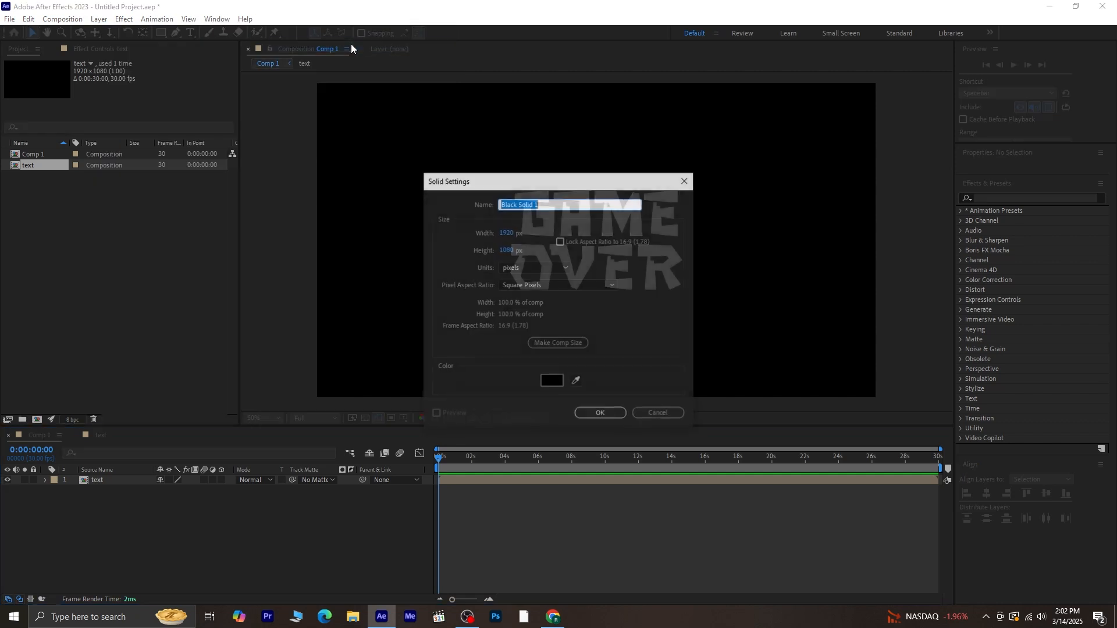
click(601, 414)
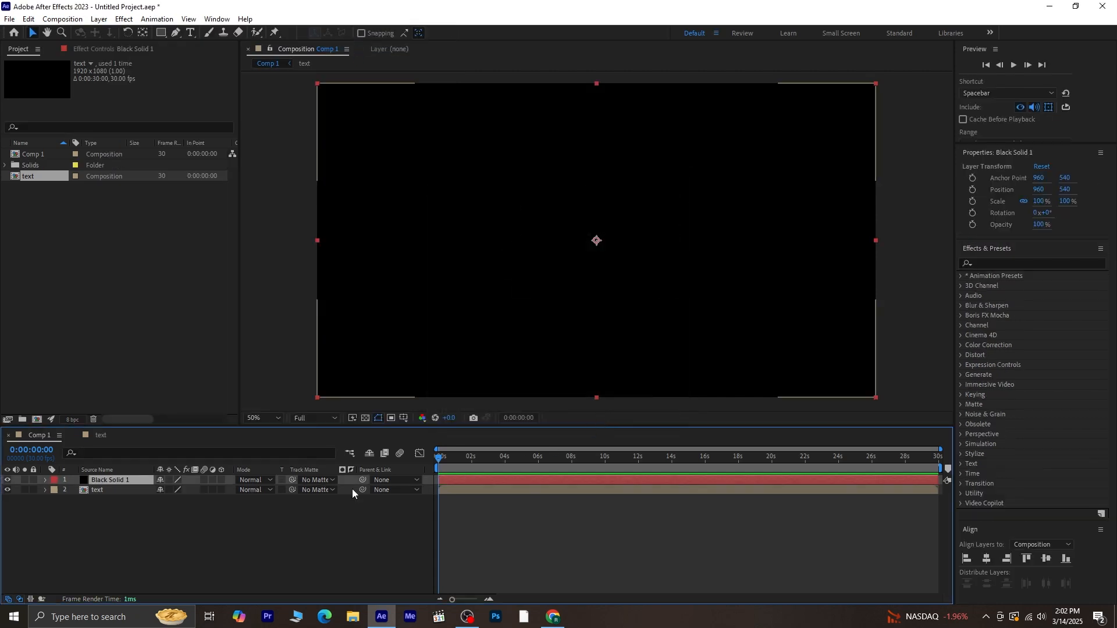
drag(121, 479, 121, 507)
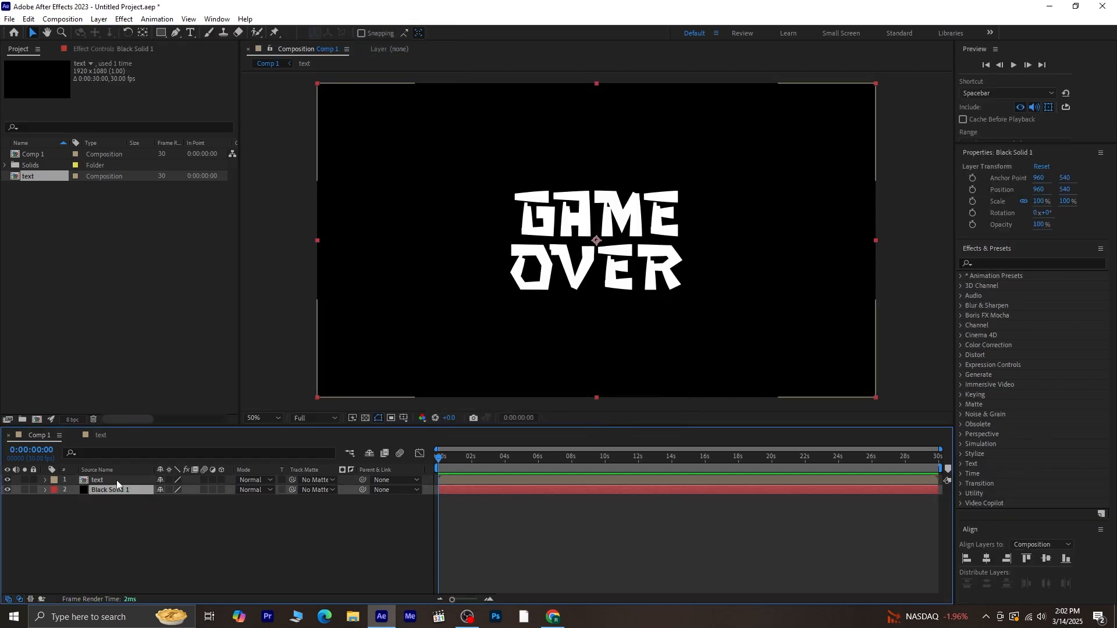
Step: Apply the Drop Shadow effect to the text layer
click(117, 480)
click(1028, 264)
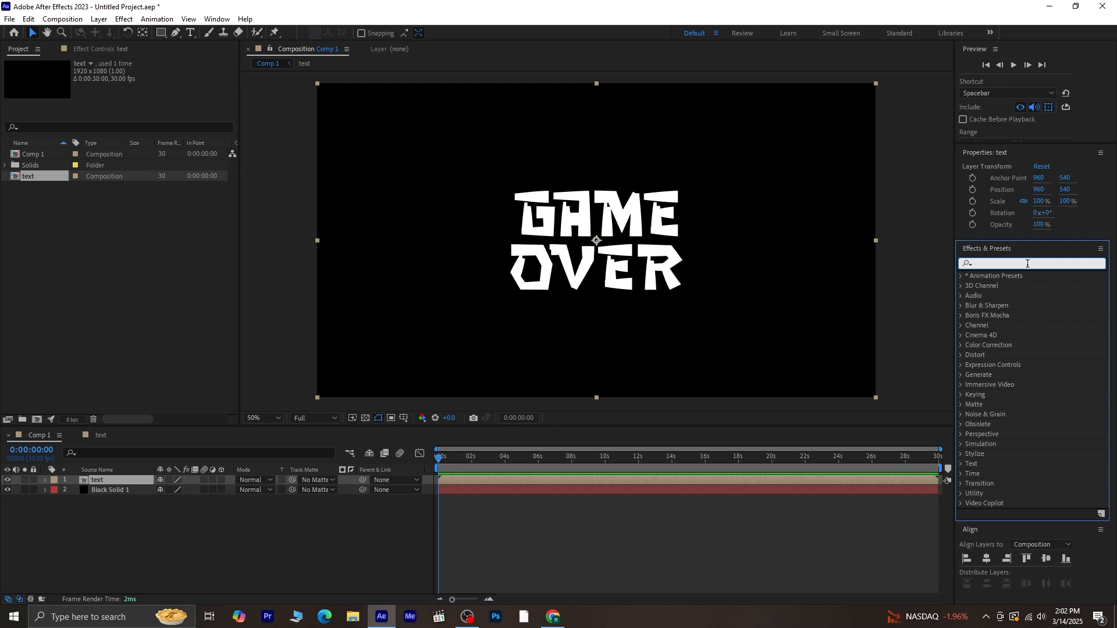
text(dro)
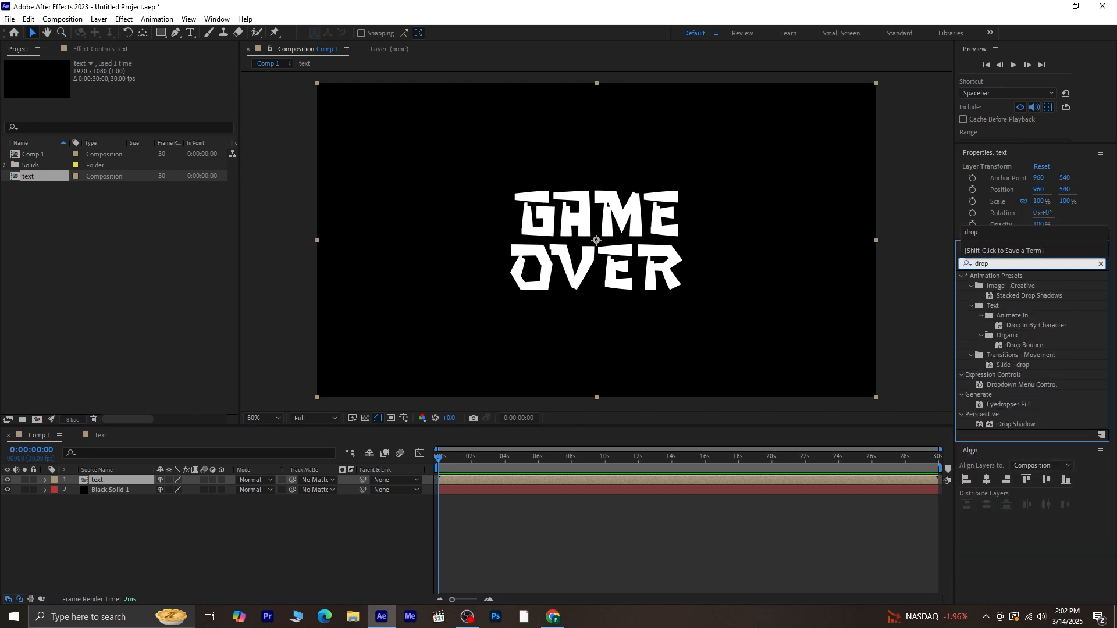
text(p)
double_click(1007, 424)
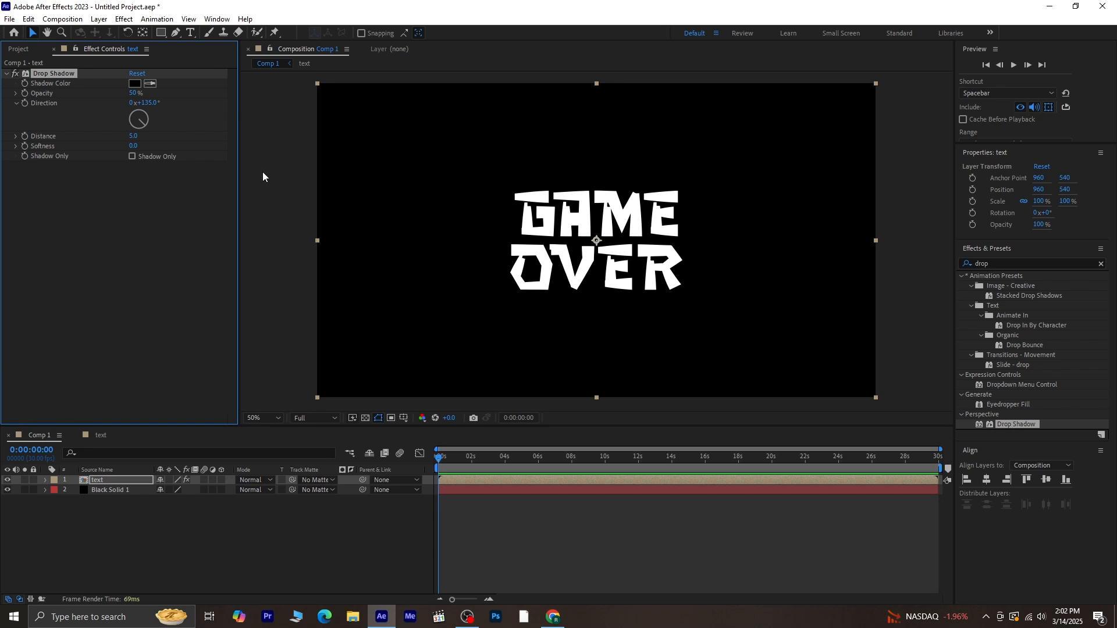
Step: Set the drop shadow to dark red A40505 with a distance of 18 and 100% opacity
click(135, 83)
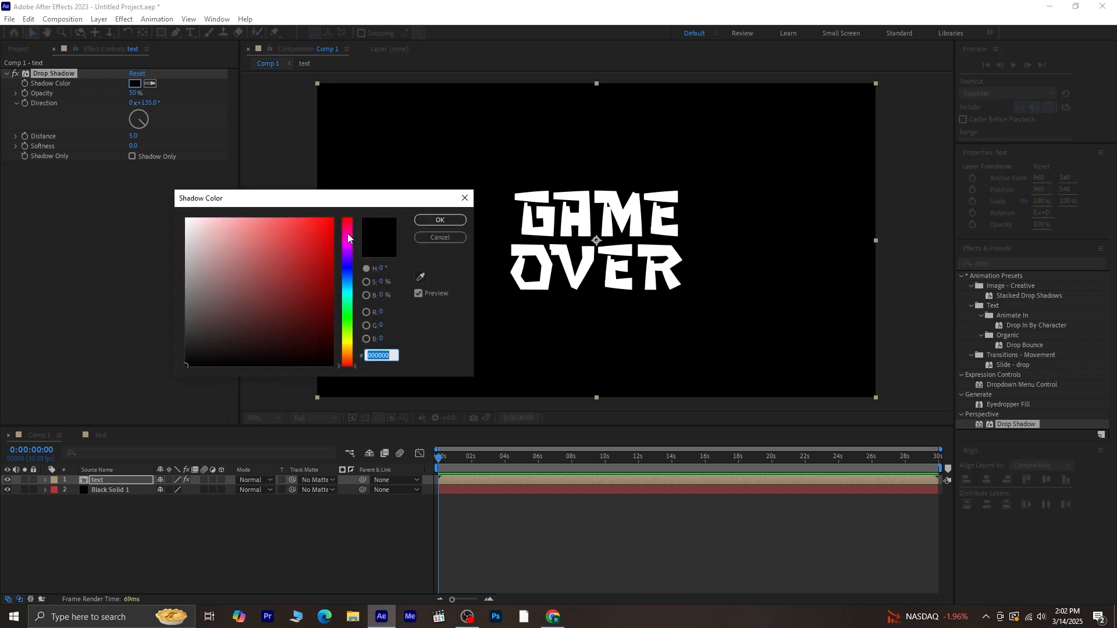
drag(348, 237, 329, 271)
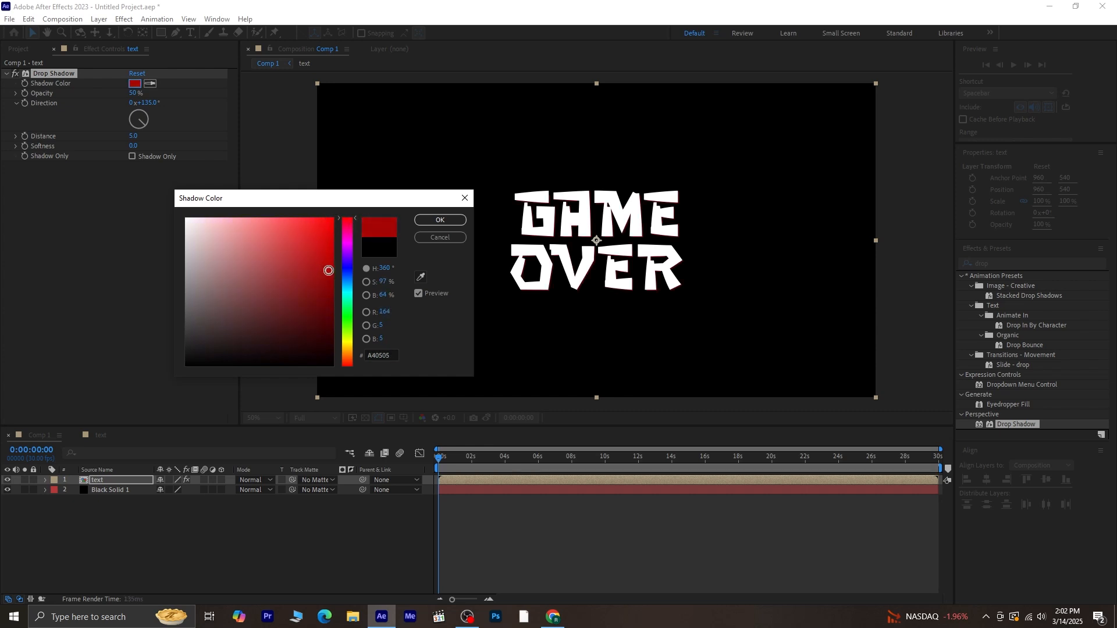
click(438, 221)
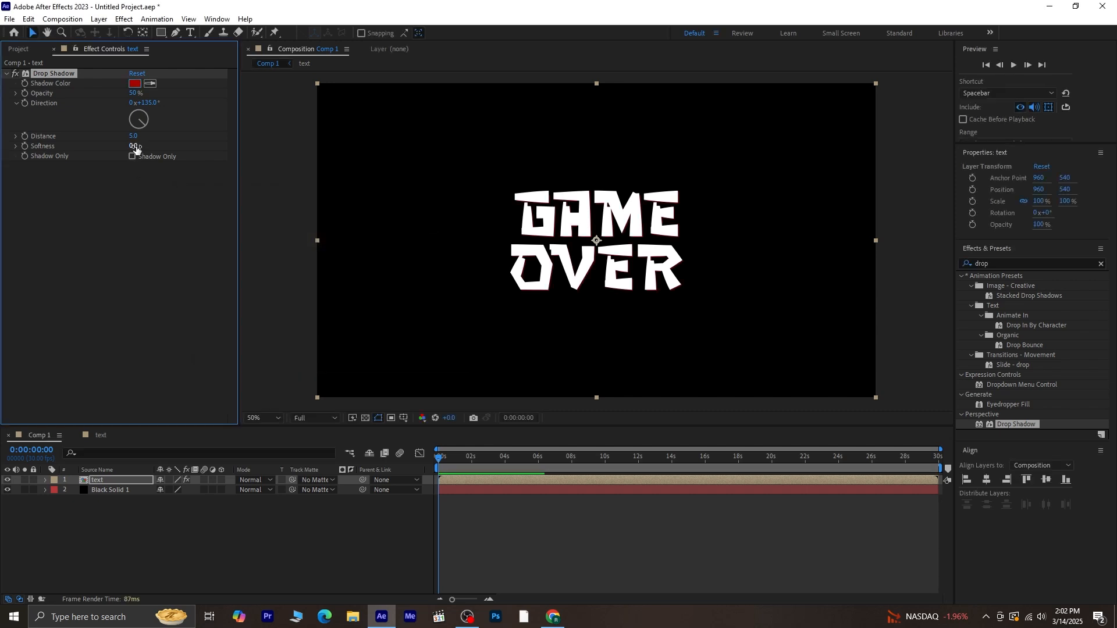
drag(136, 138, 148, 144)
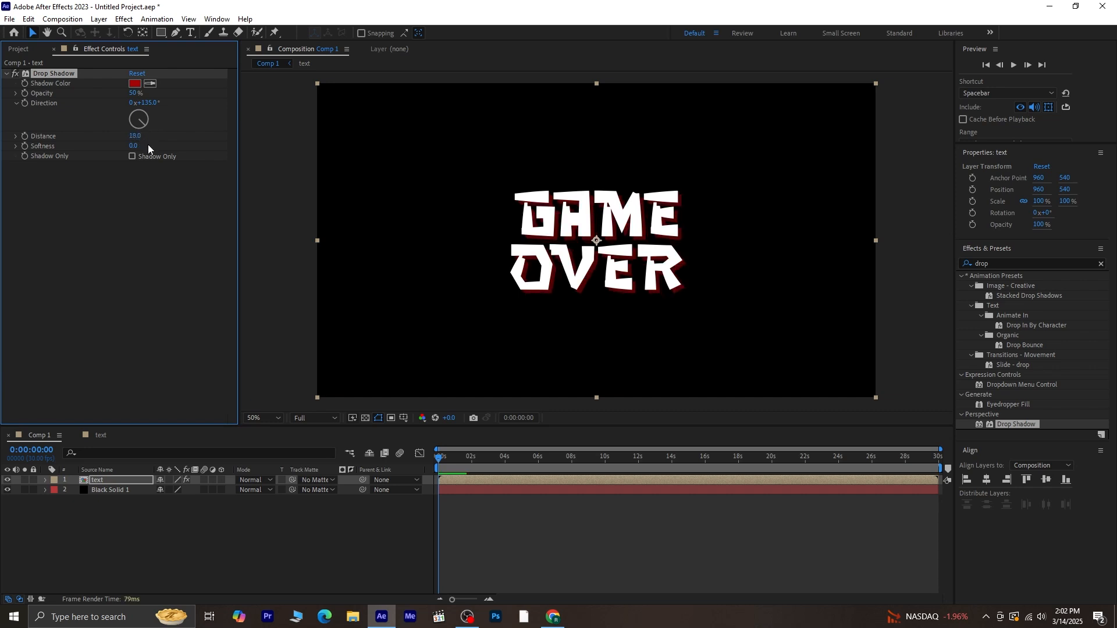
drag(135, 93, 227, 93)
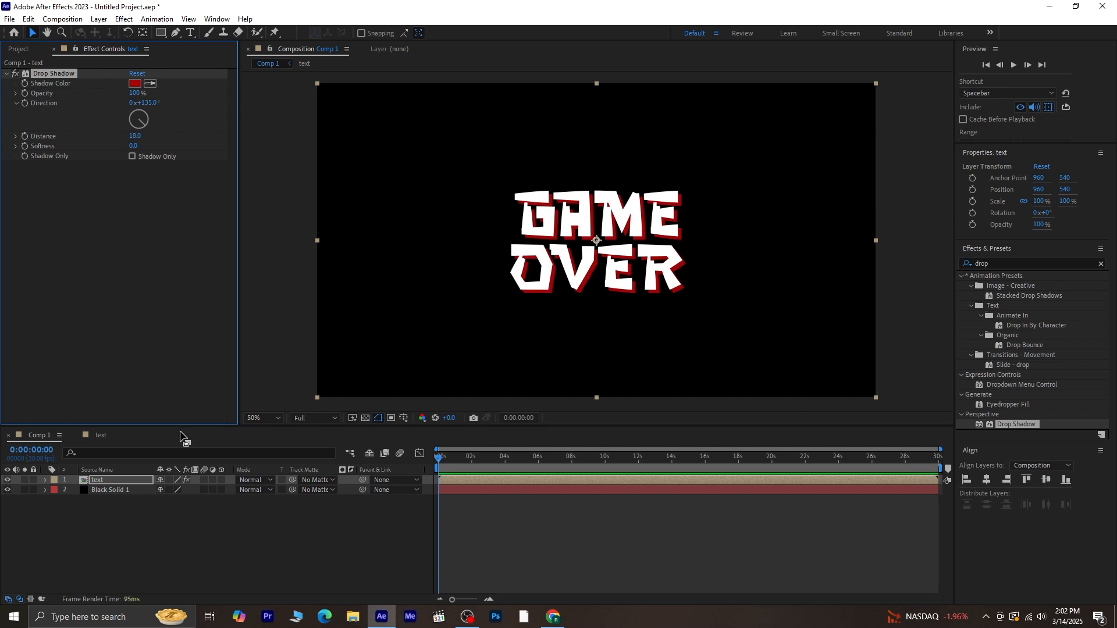
Step: Add a Stroke layer style to the text layer and thicken the outline
right_click(122, 478)
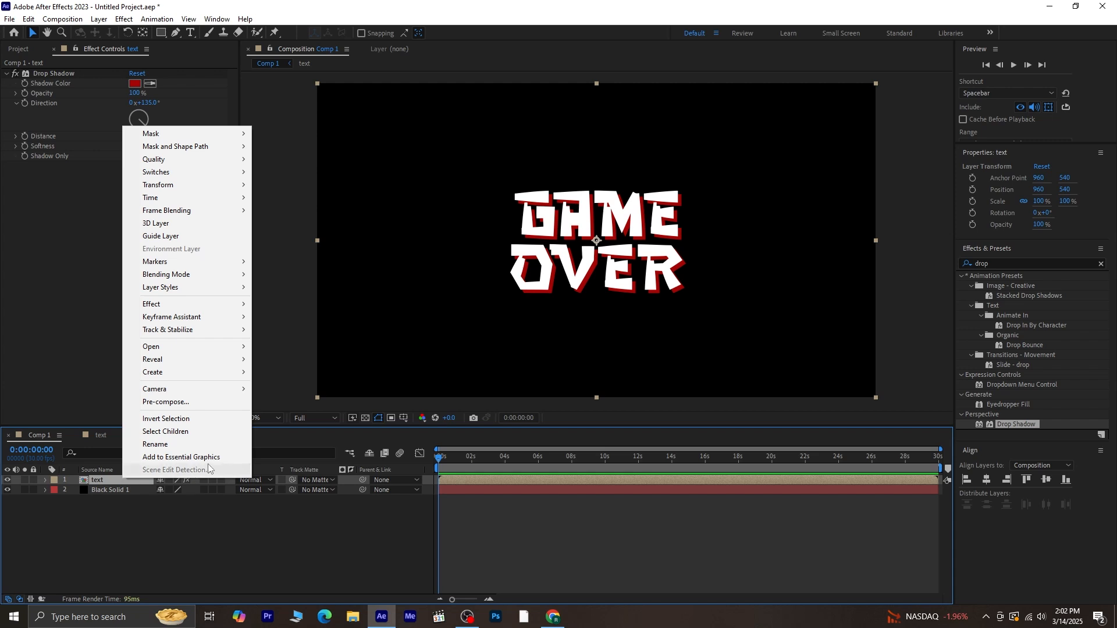
mouse_move(249, 287)
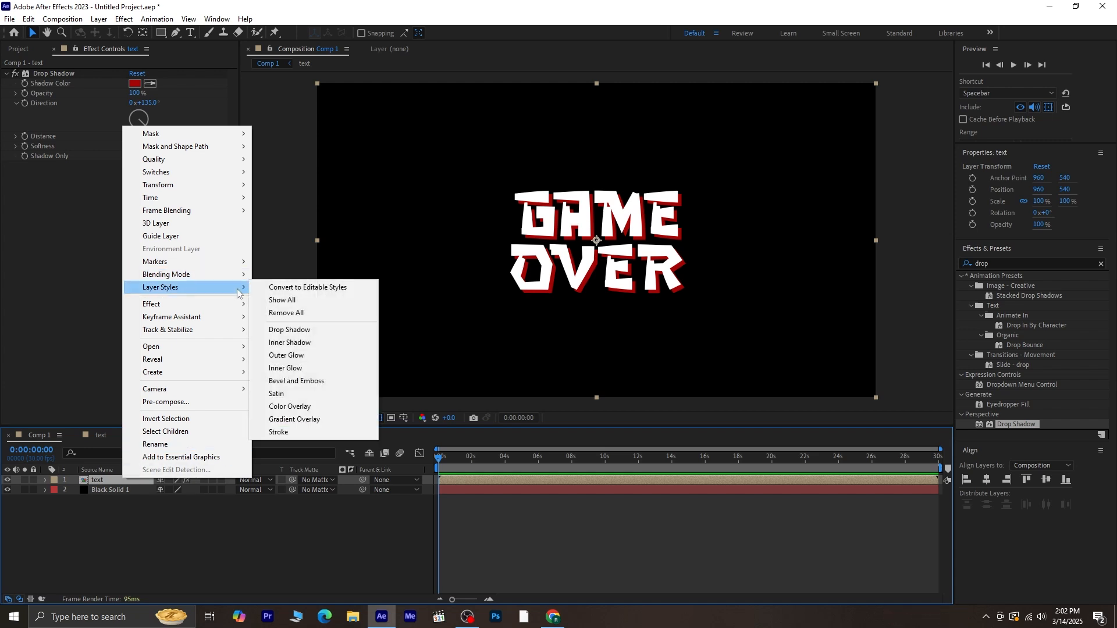
click(317, 432)
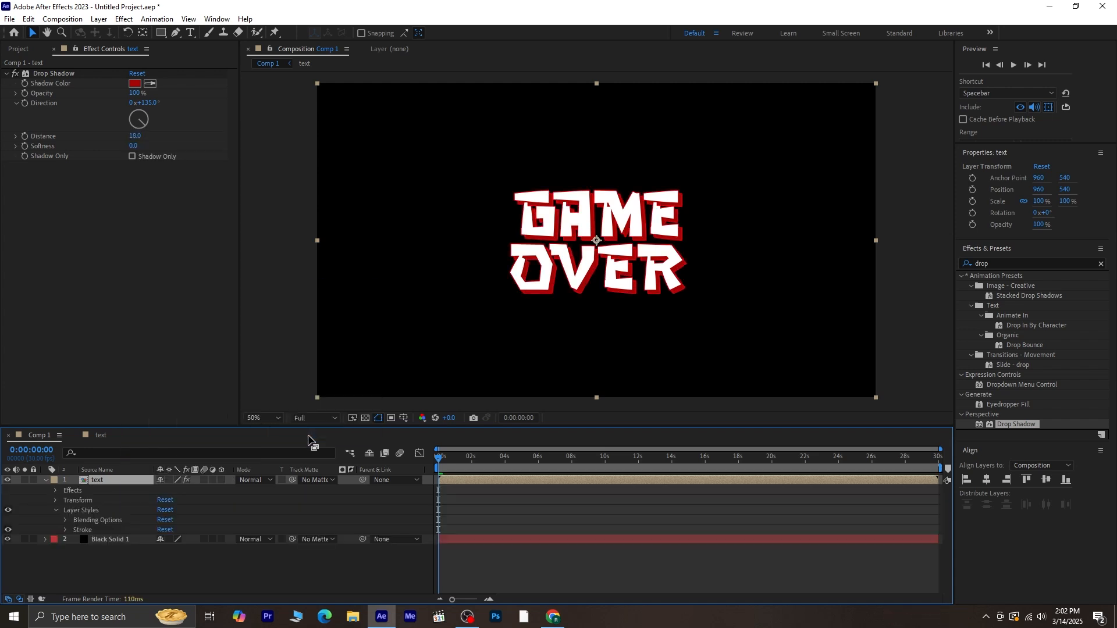
click(65, 529)
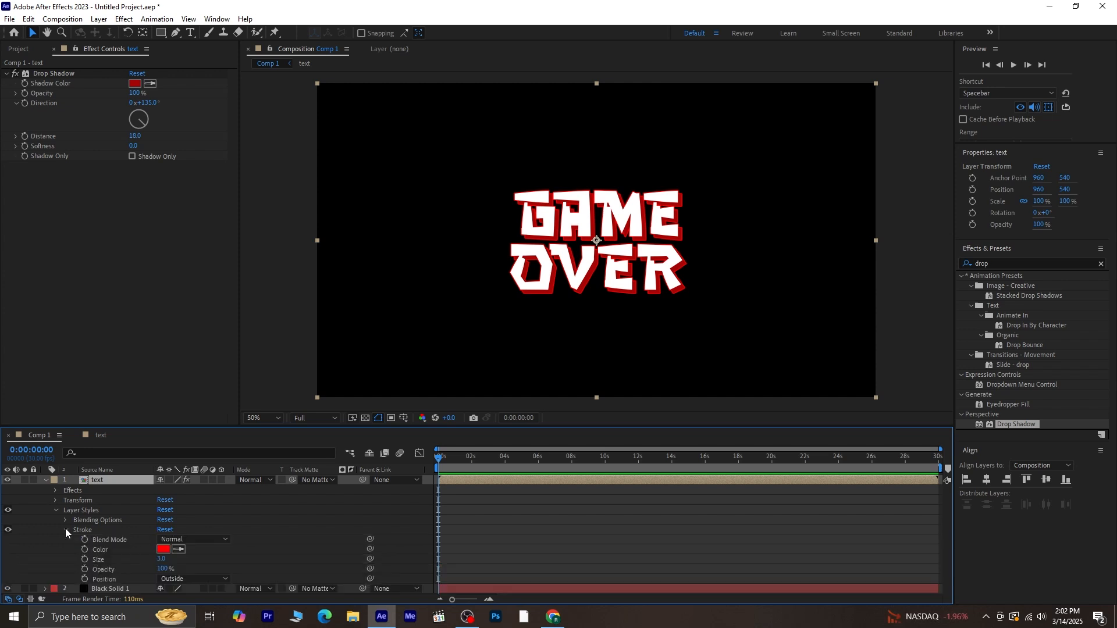
drag(163, 560, 230, 560)
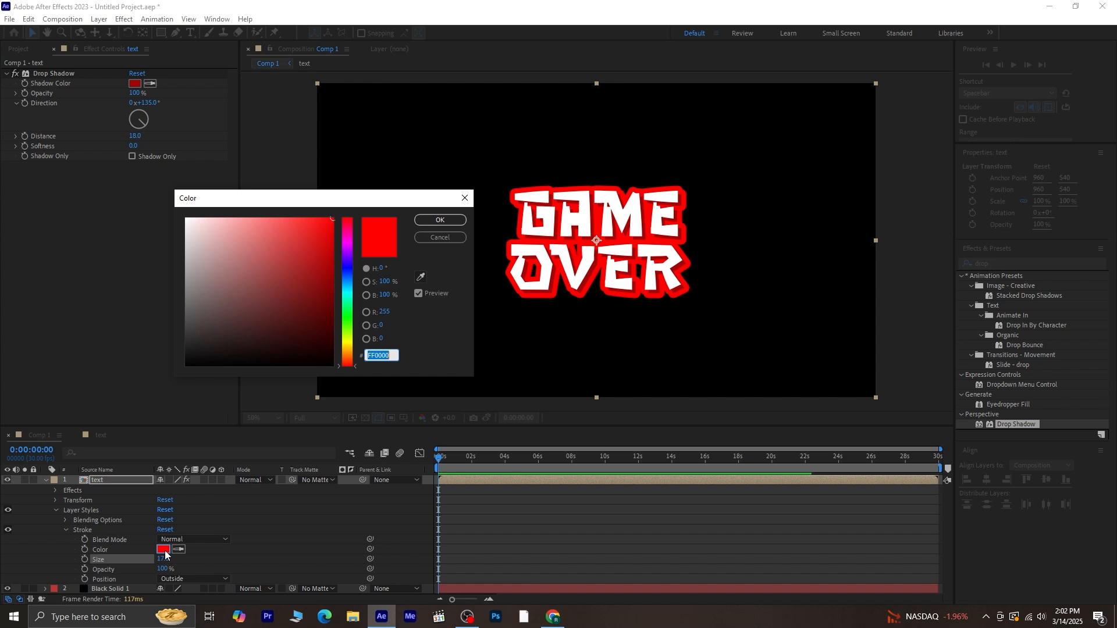
Step: Change the text layer's stroke to golden yellow with a size of 7
click(347, 344)
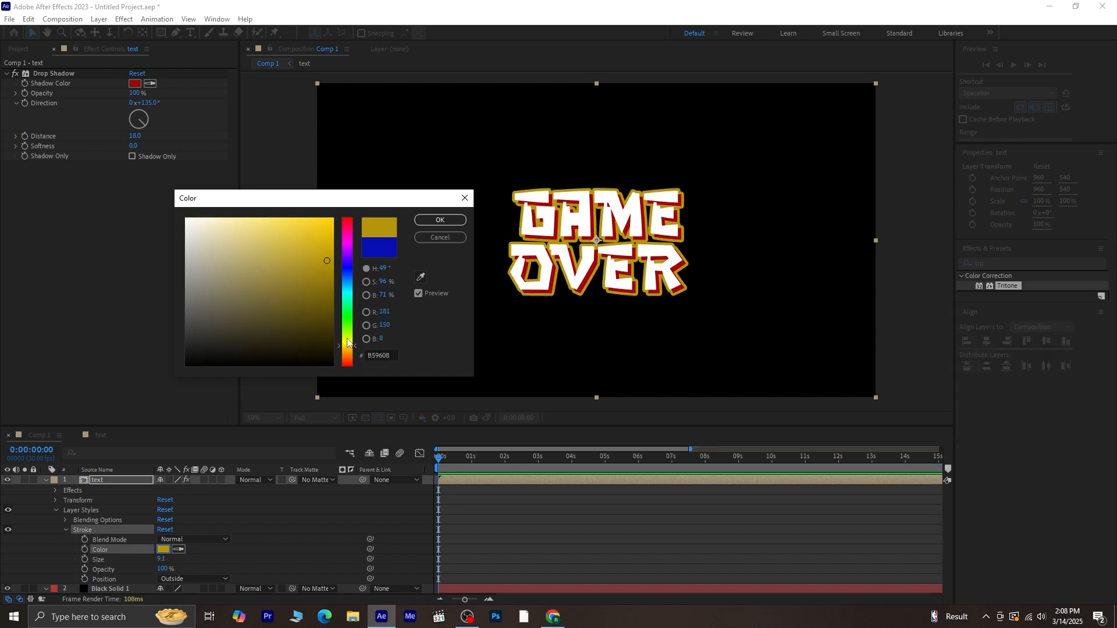
drag(329, 224, 329, 236)
click(440, 220)
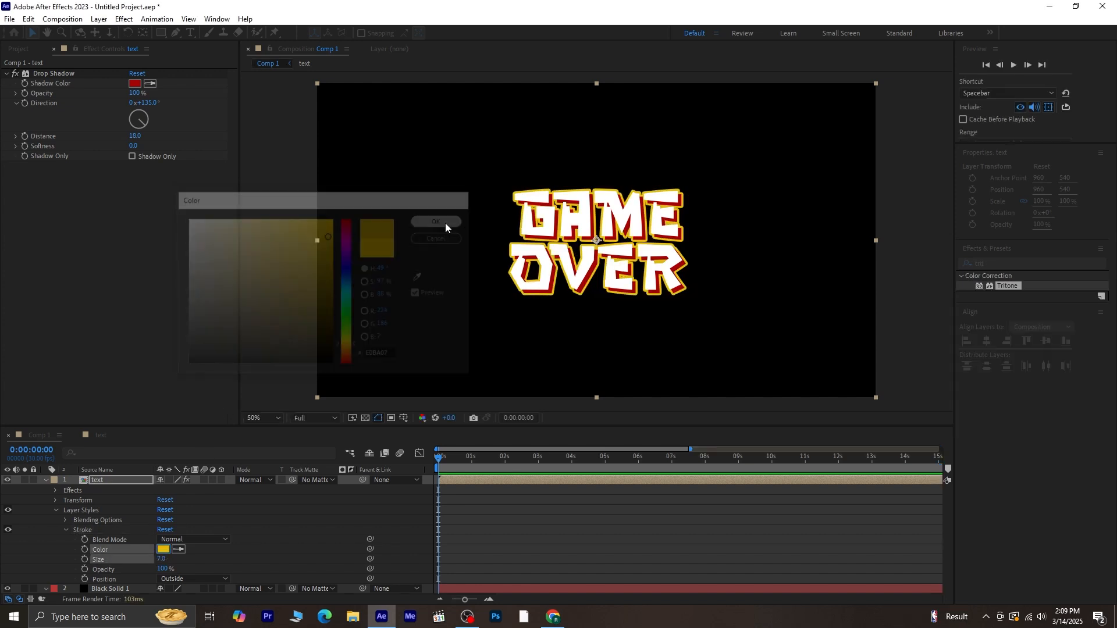
click(45, 480)
click(125, 531)
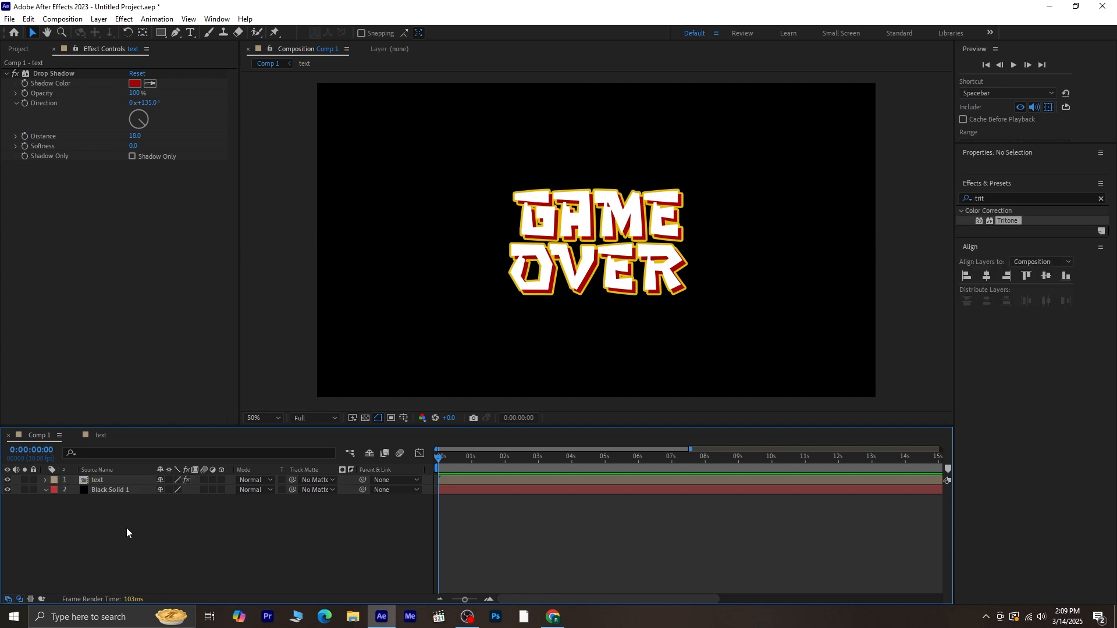
Step: Apply the Fractal Noise effect to the black solid layer
click(116, 490)
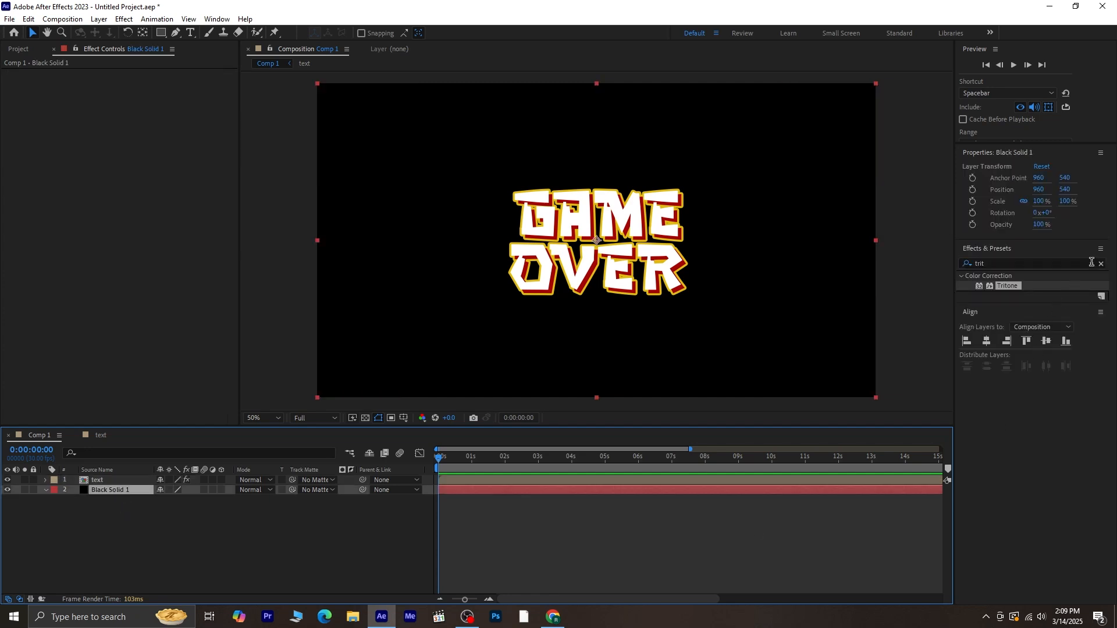
click(1101, 265)
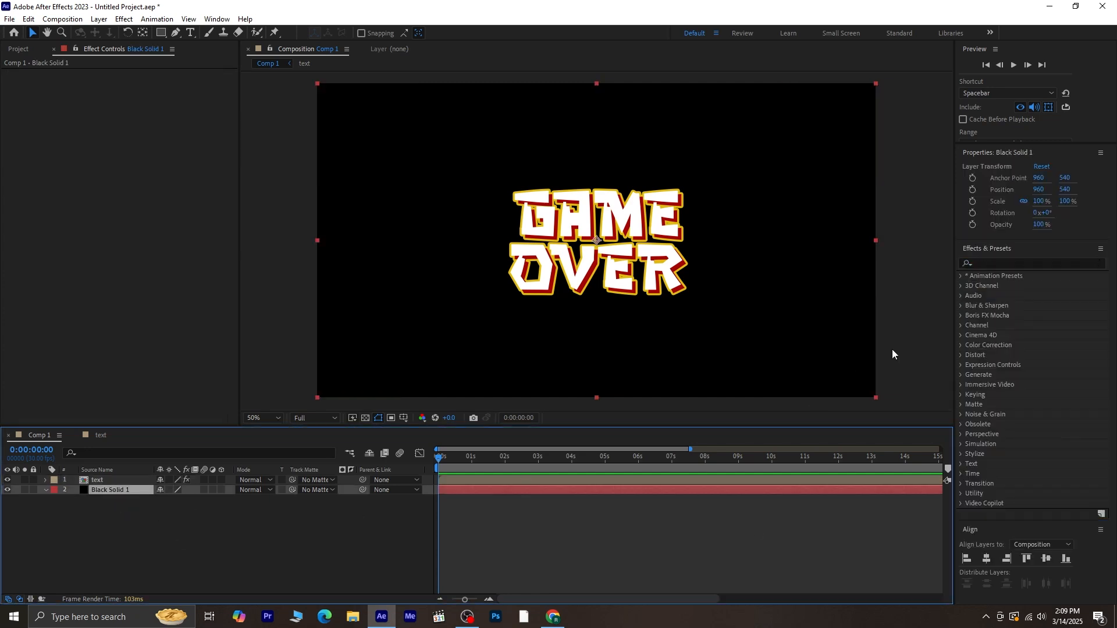
click(989, 265)
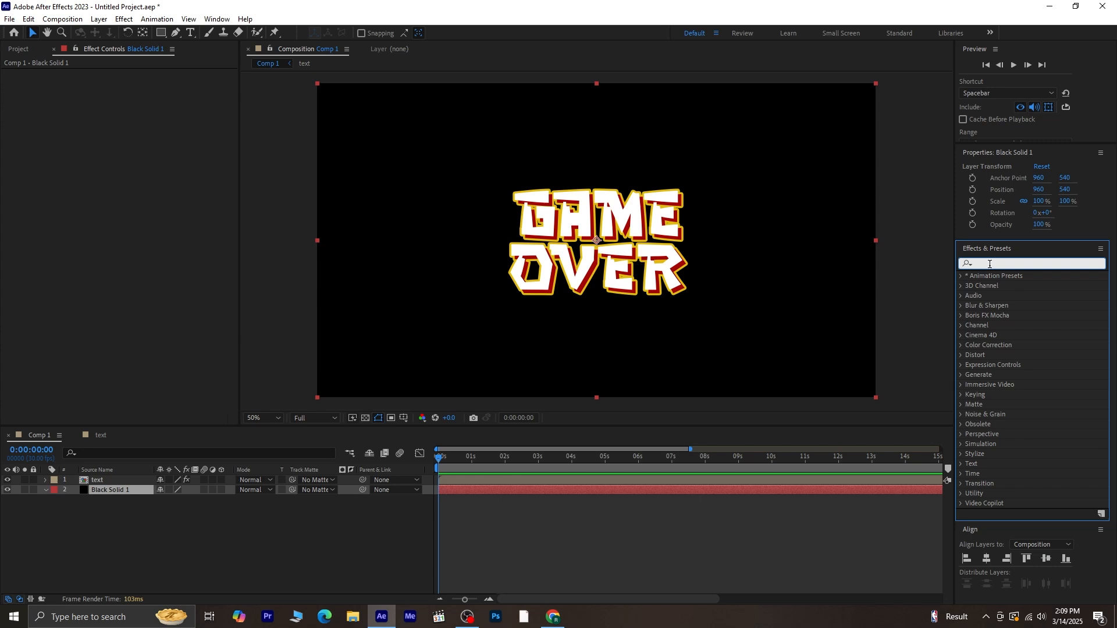
text(fracta)
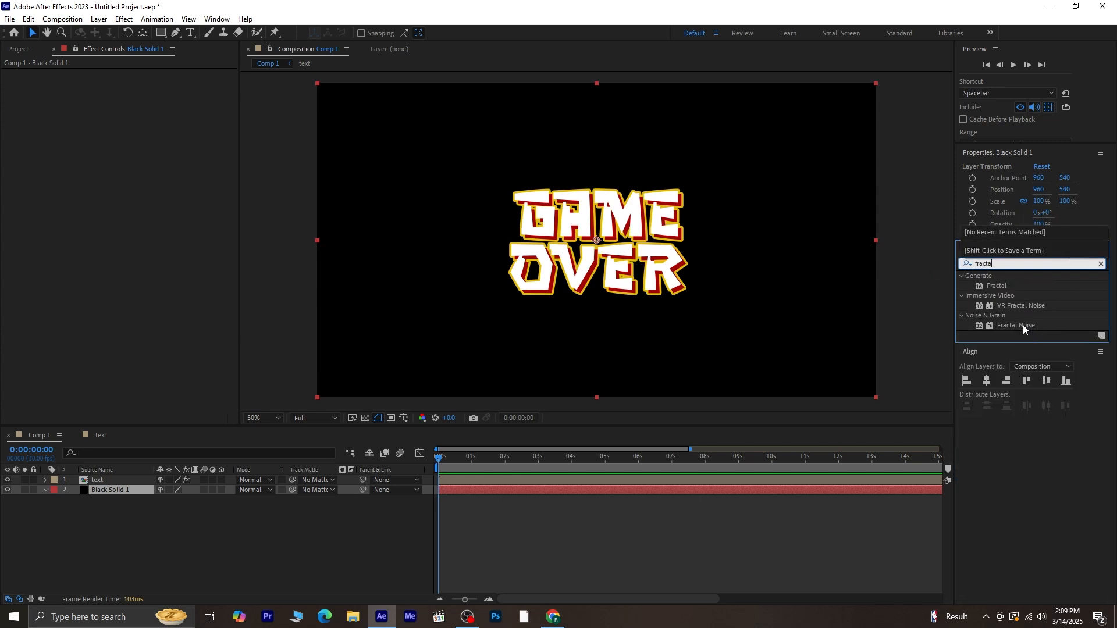
double_click(1023, 325)
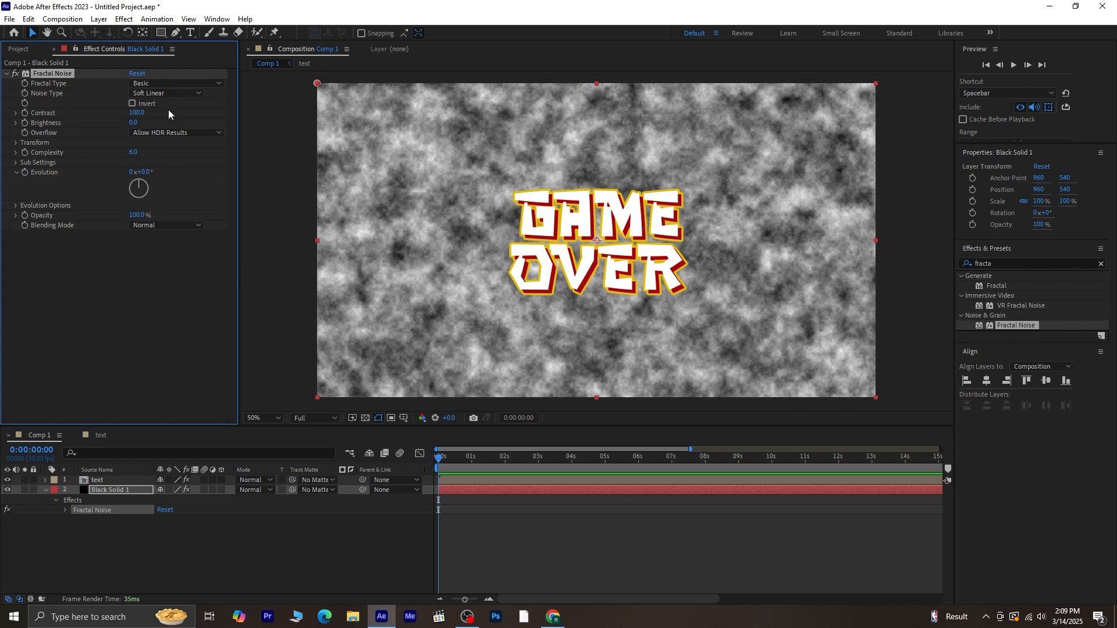
Step: Set the Fractal Noise on the solid to the Block noise type and raise its contrast to about 1111
click(166, 93)
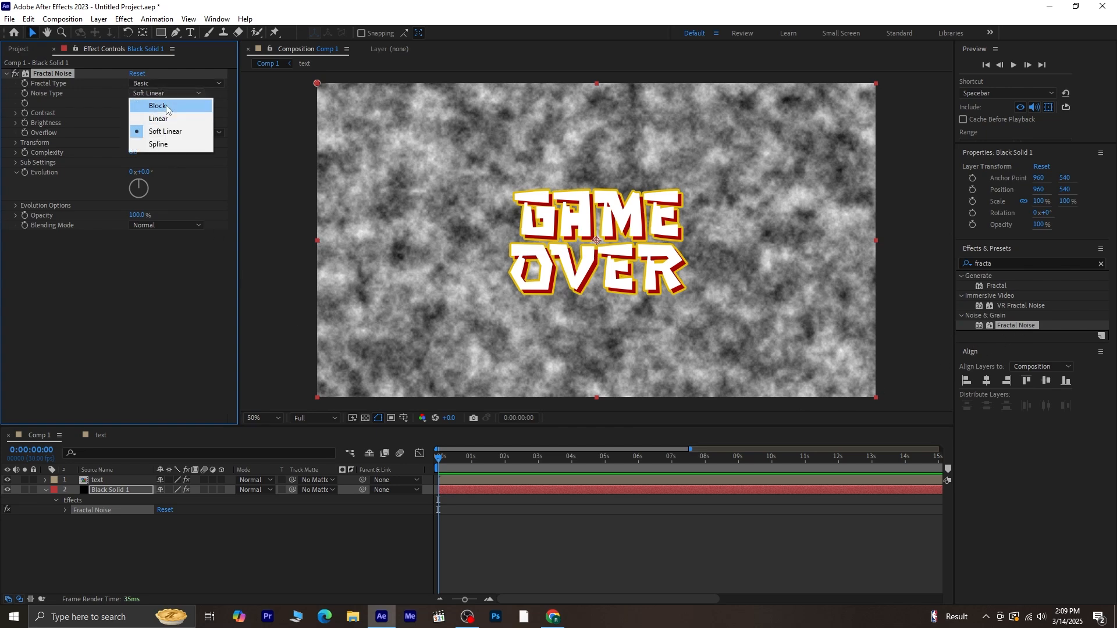
click(164, 106)
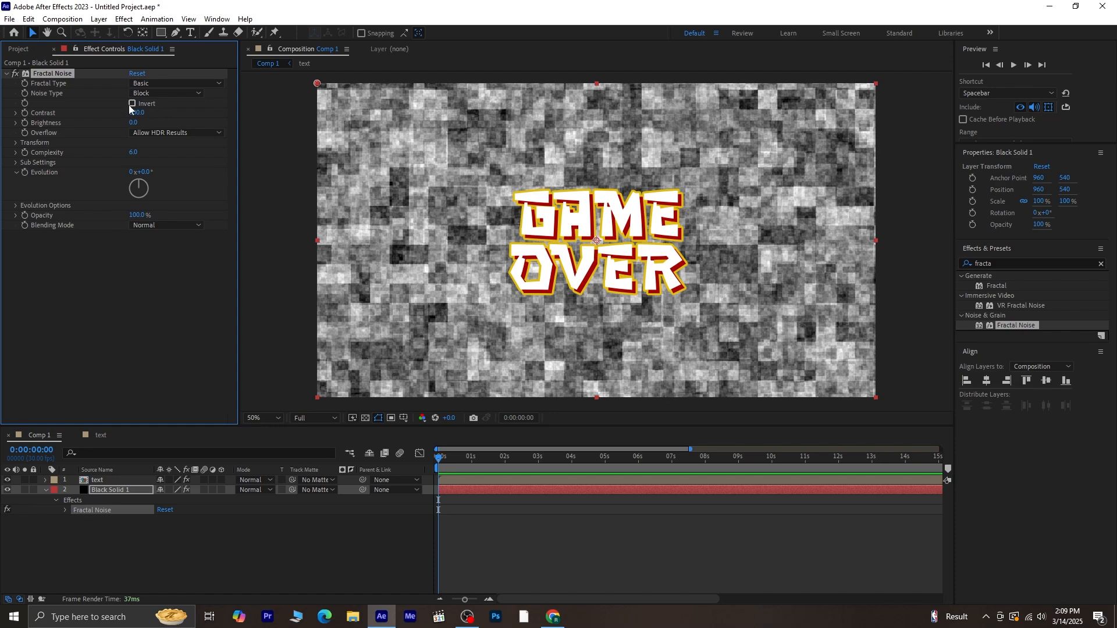
drag(132, 113, 725, 112)
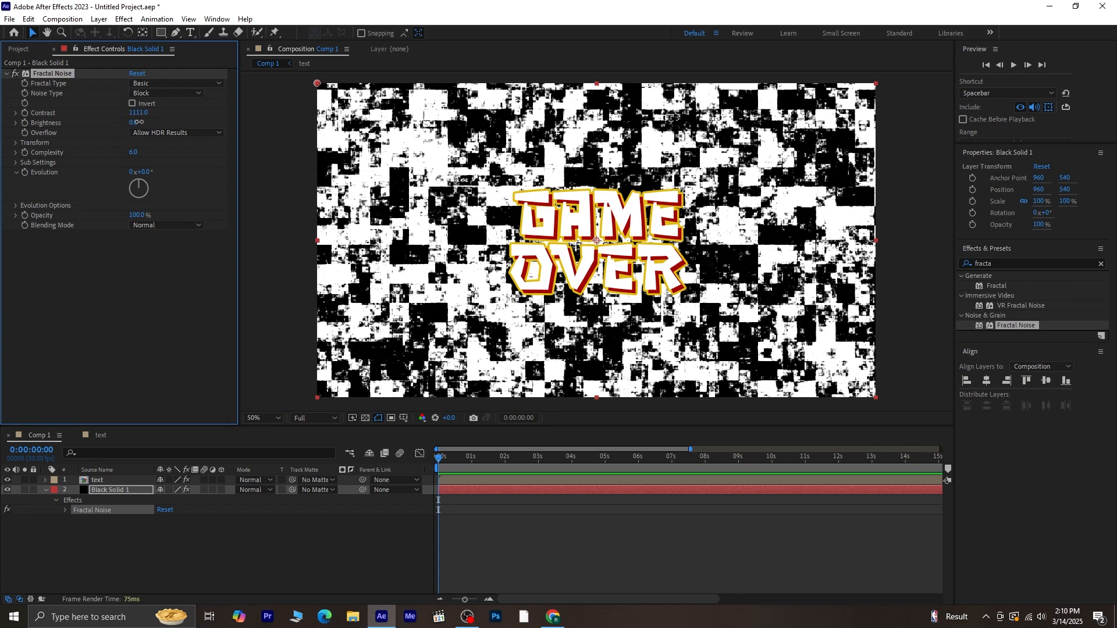
Step: Set the Fractal Noise brightness to 273 and its complexity to 4 on the black solid
drag(139, 122, 303, 129)
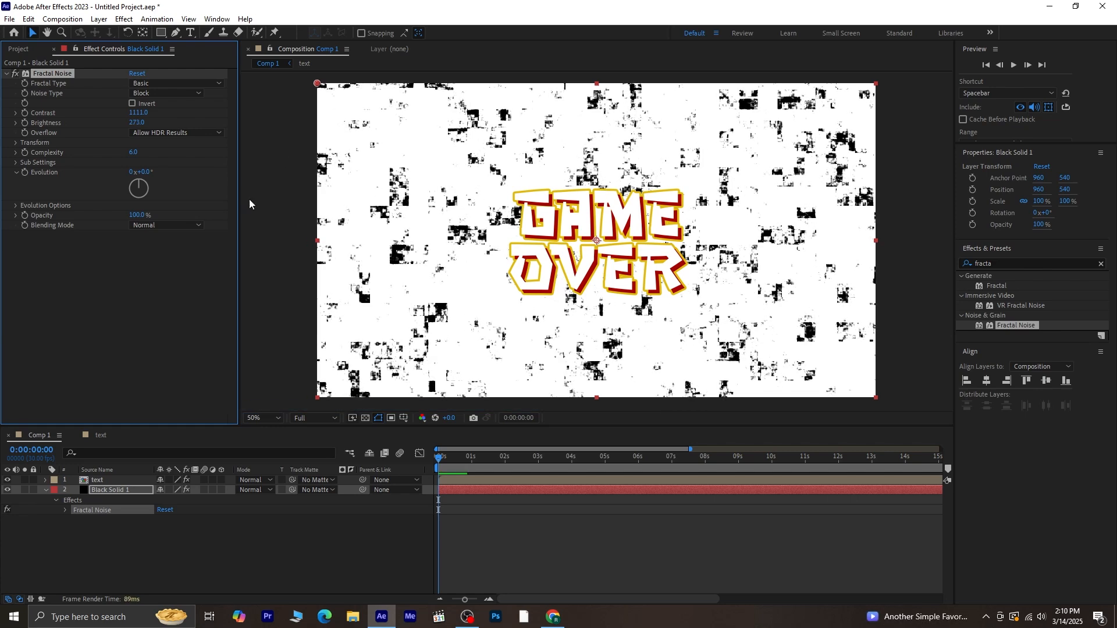
click(134, 153)
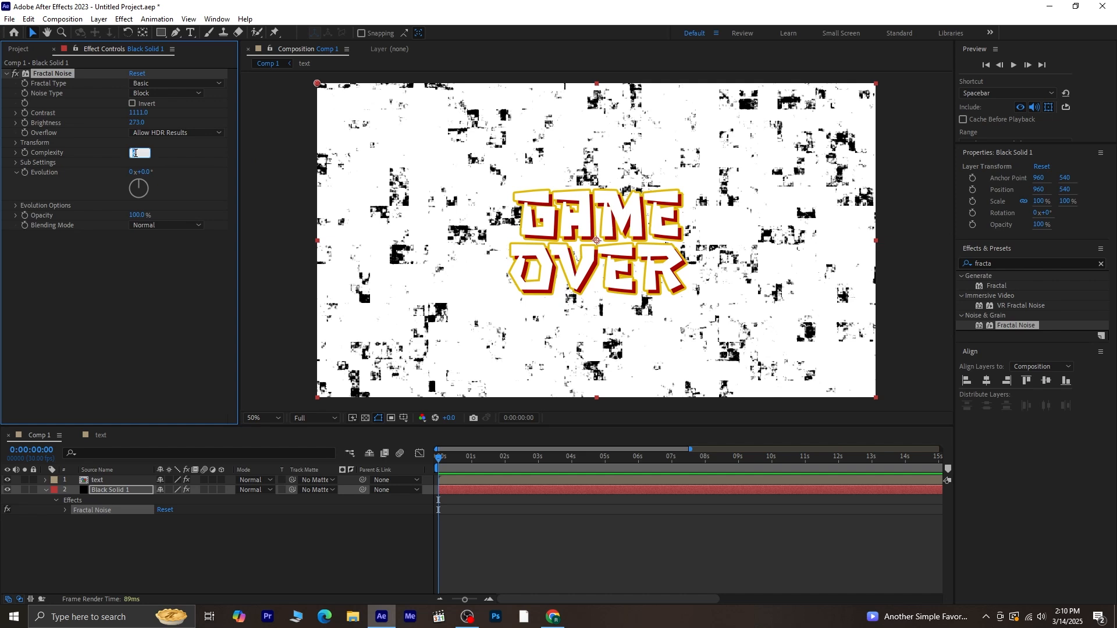
key(Return)
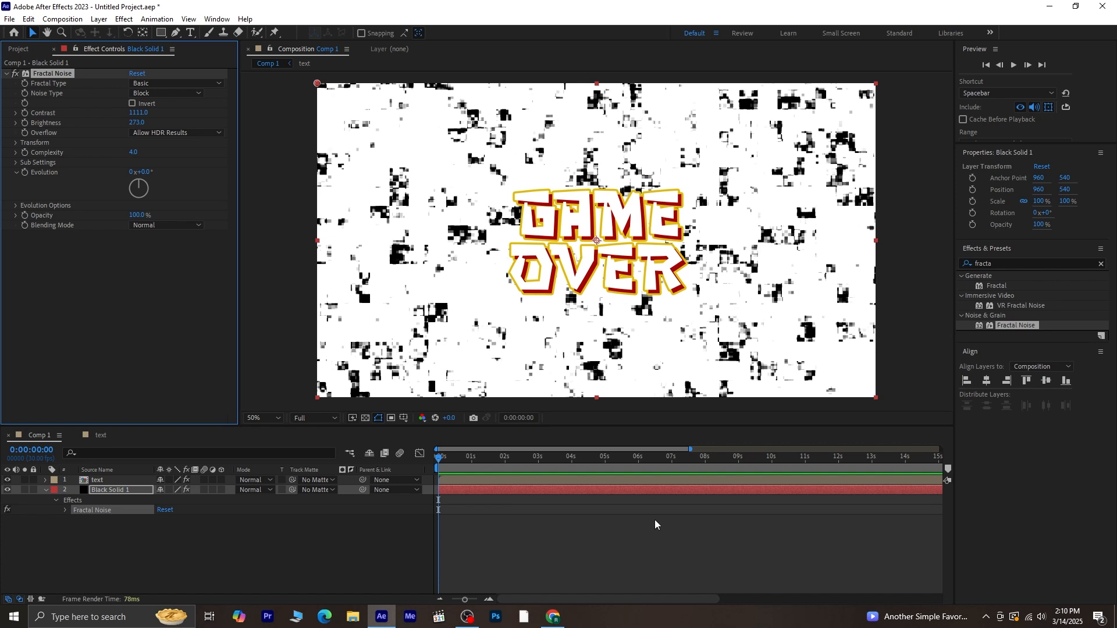
Step: Apply the Optics Compensation effect to the black solid and enable Reverse Lens Distortion
click(1101, 264)
click(1069, 265)
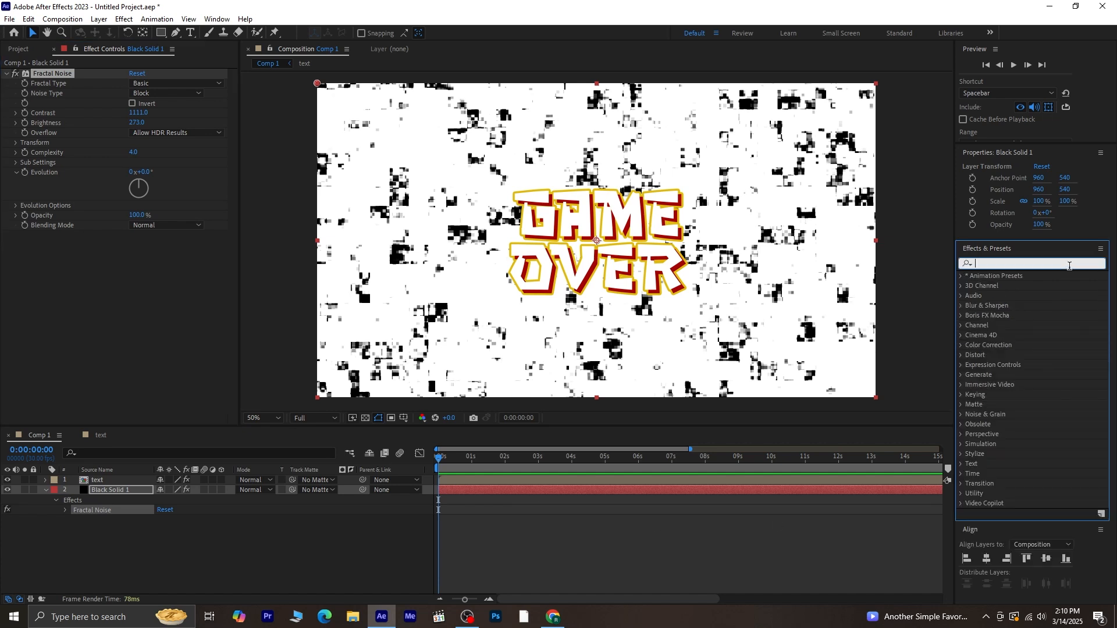
text(optics)
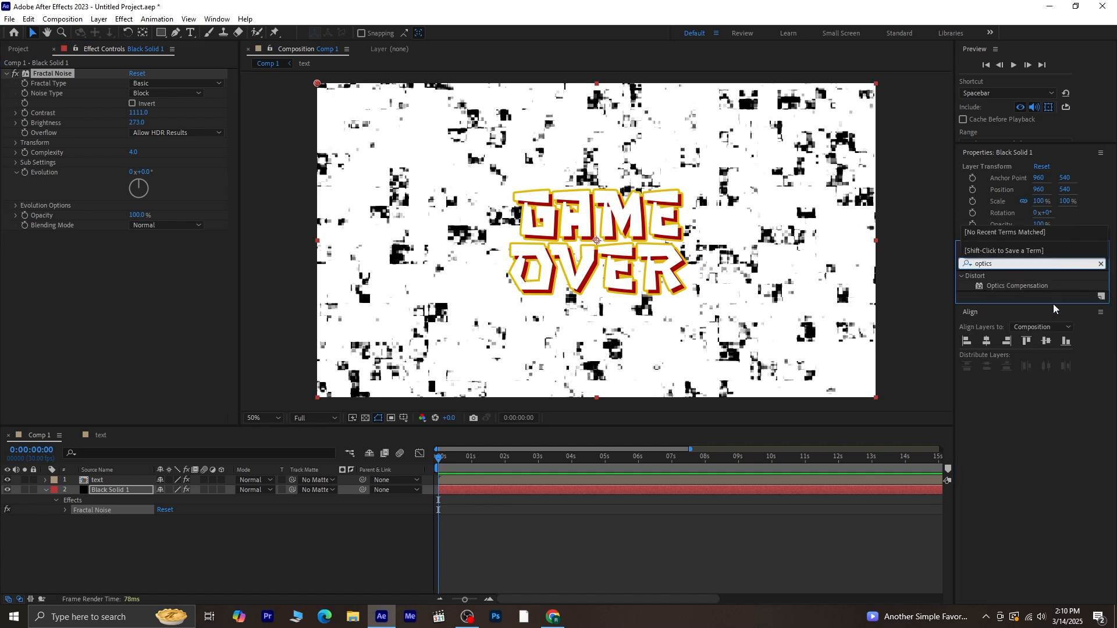
double_click(1018, 286)
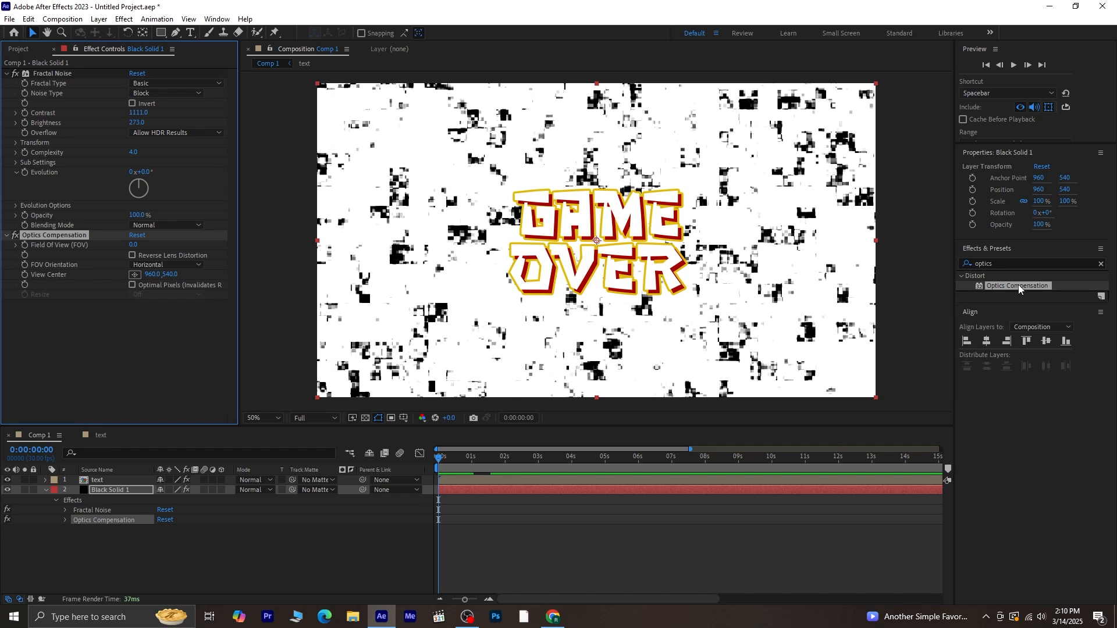
click(133, 256)
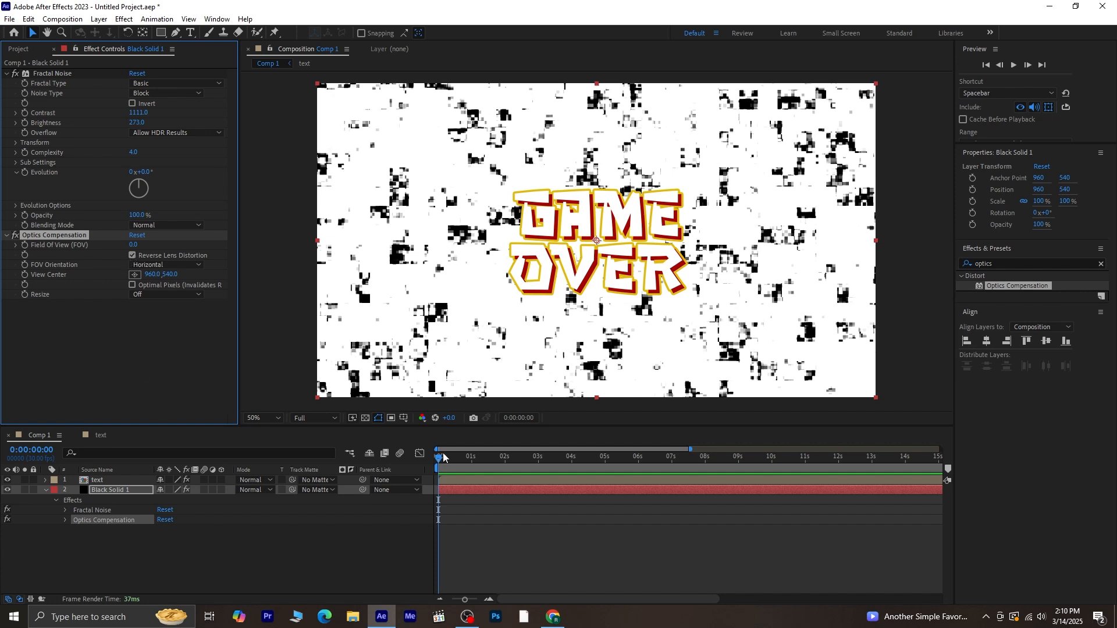
Step: Keyframe the Optics Compensation field of view from 180 at 0:00 to about 159 at 1:14, and preview the animation
click(431, 463)
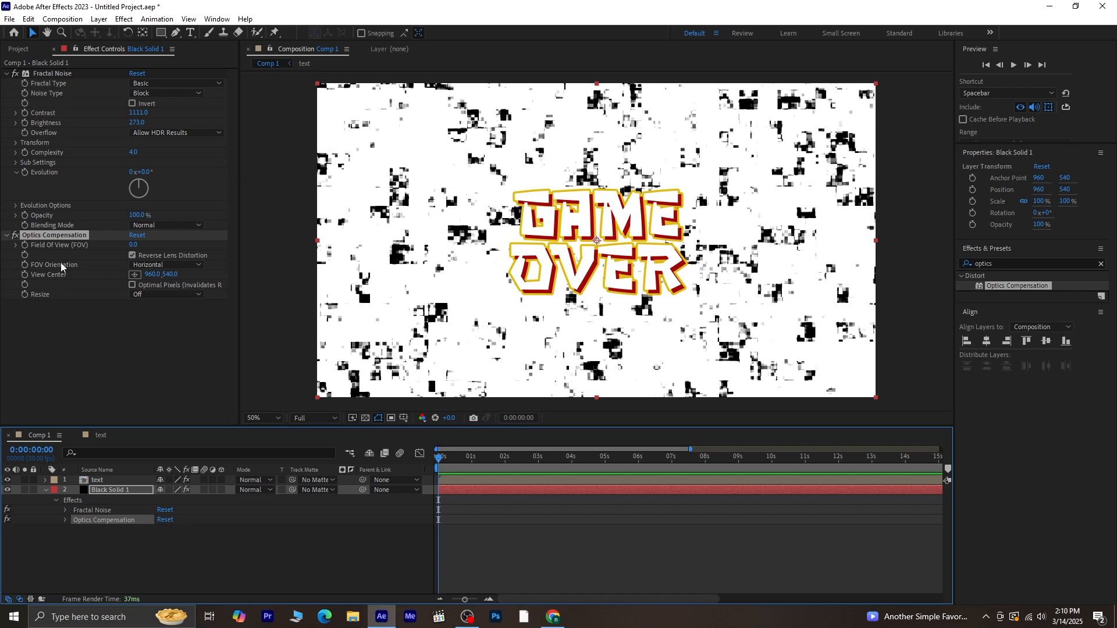
drag(133, 244, 620, 236)
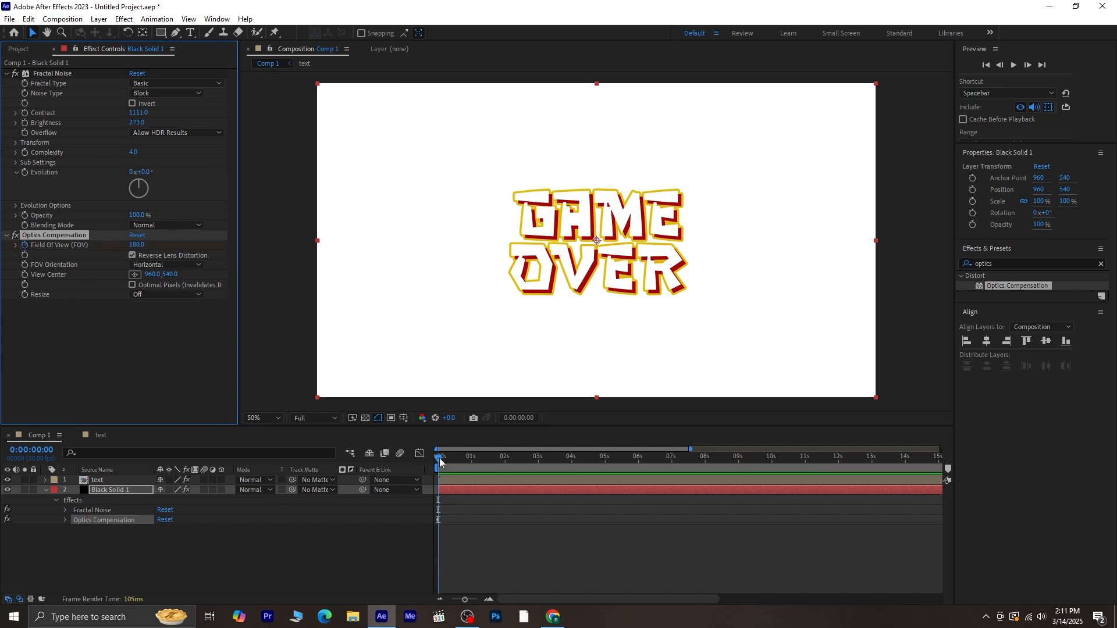
drag(439, 461, 488, 514)
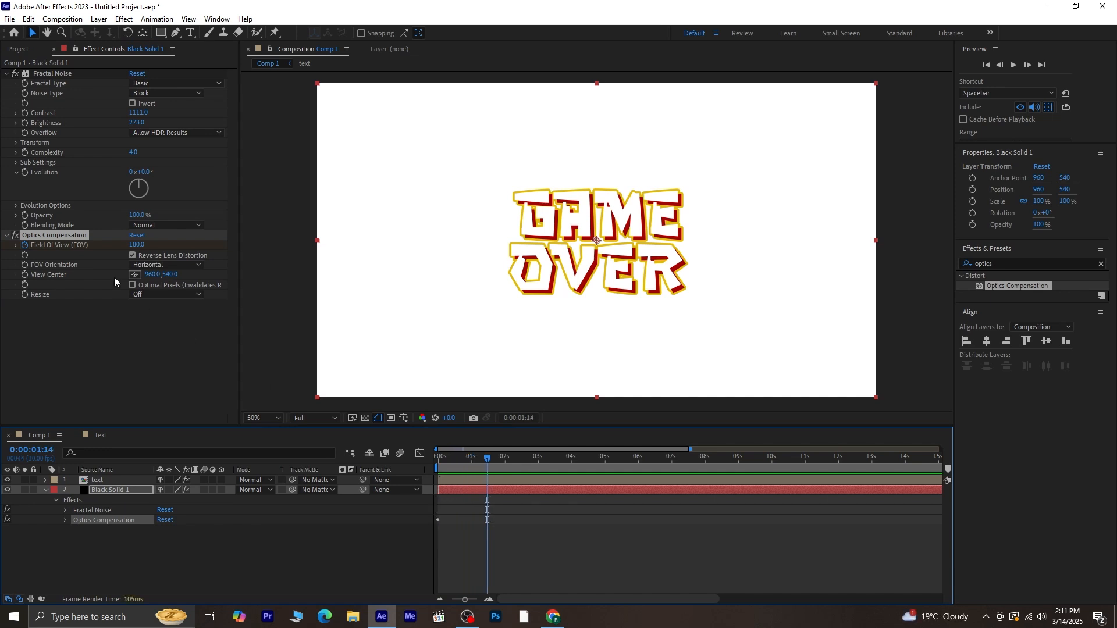
drag(137, 245, 50, 281)
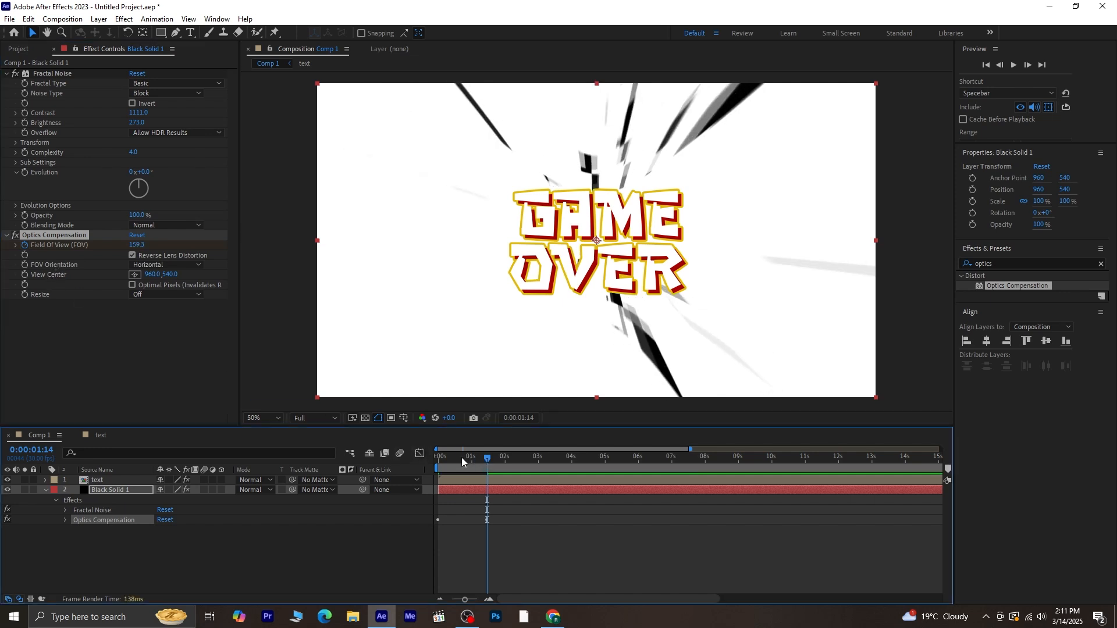
click(440, 457)
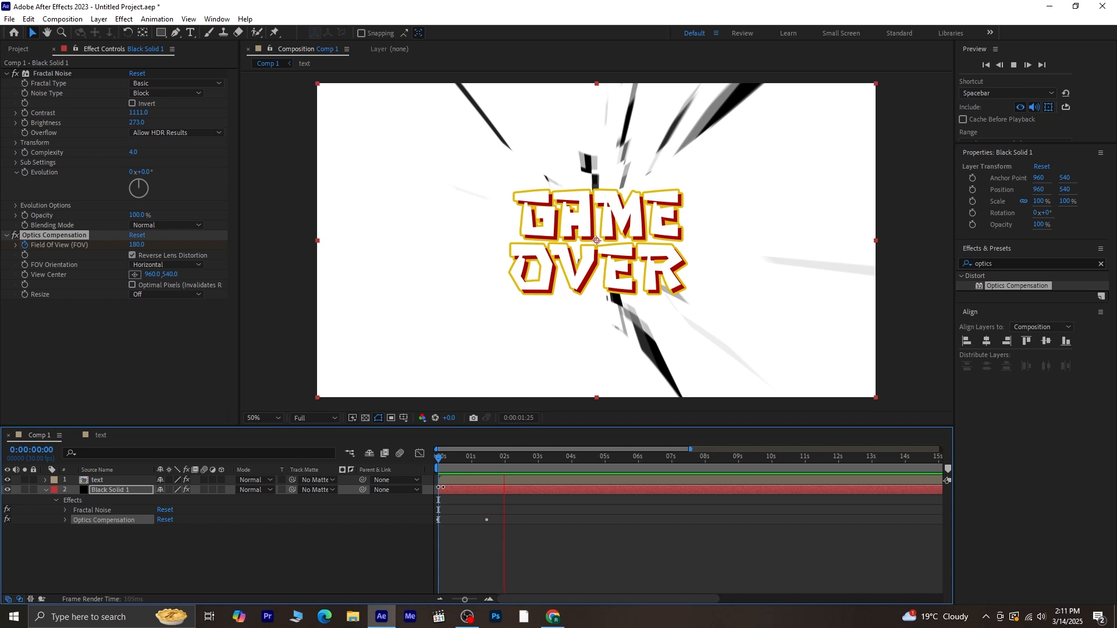
Step: At 1:00 in the timeline, raise the Fractal Noise contrast to about 1545 and the brightness to about 320
click(529, 459)
drag(515, 463, 469, 477)
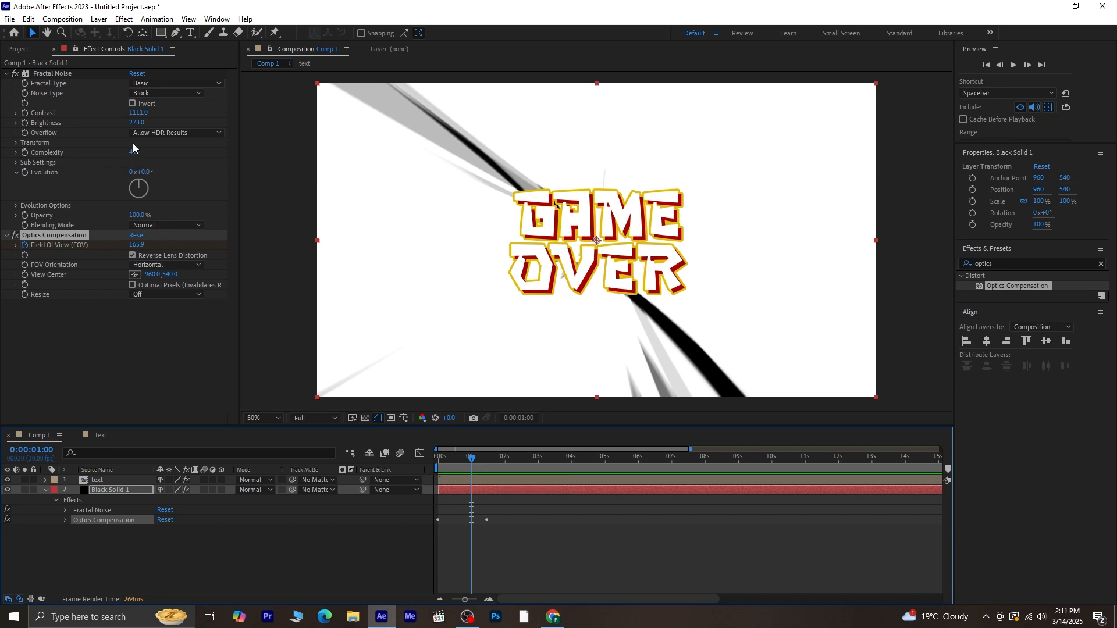
drag(138, 112, 232, 104)
drag(325, 91, 367, 90)
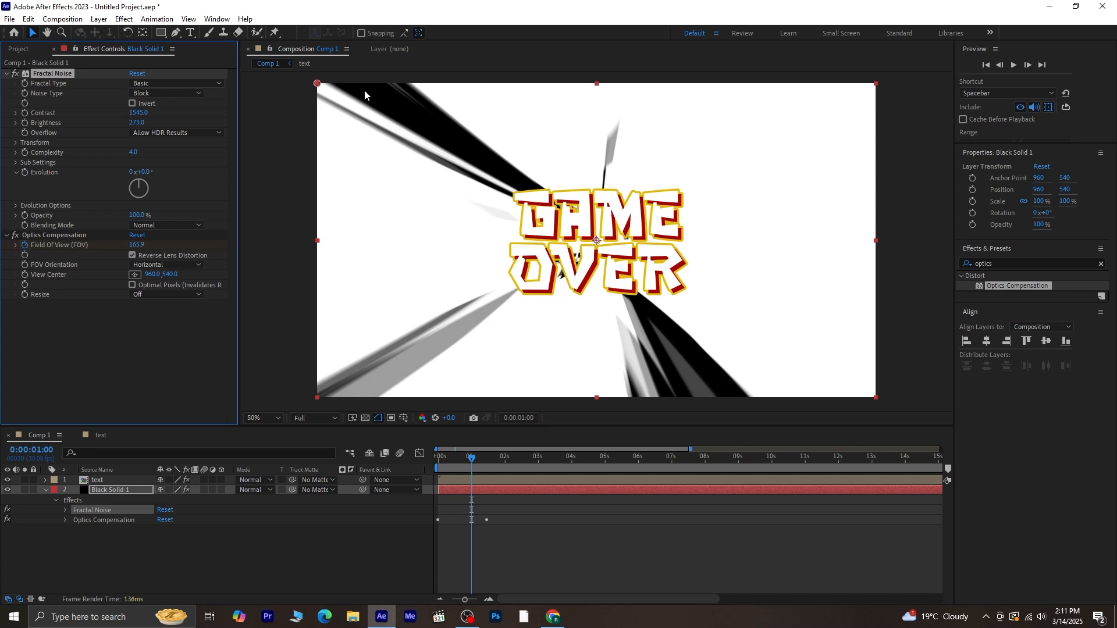
drag(135, 122, 159, 121)
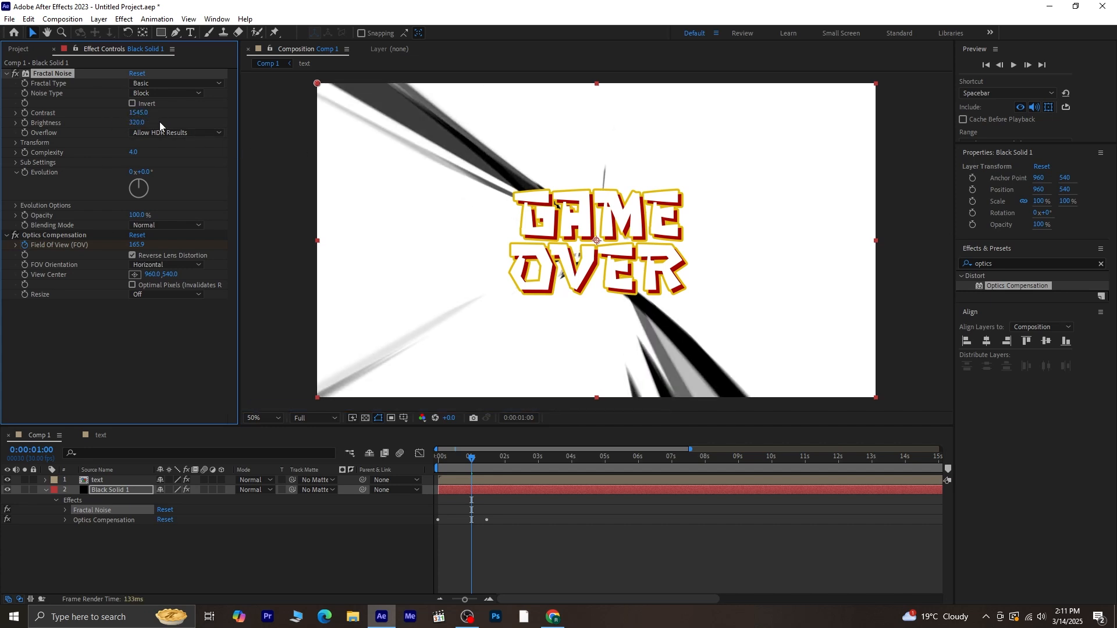
Step: Apply the Tritone effect to the black solid
click(1101, 264)
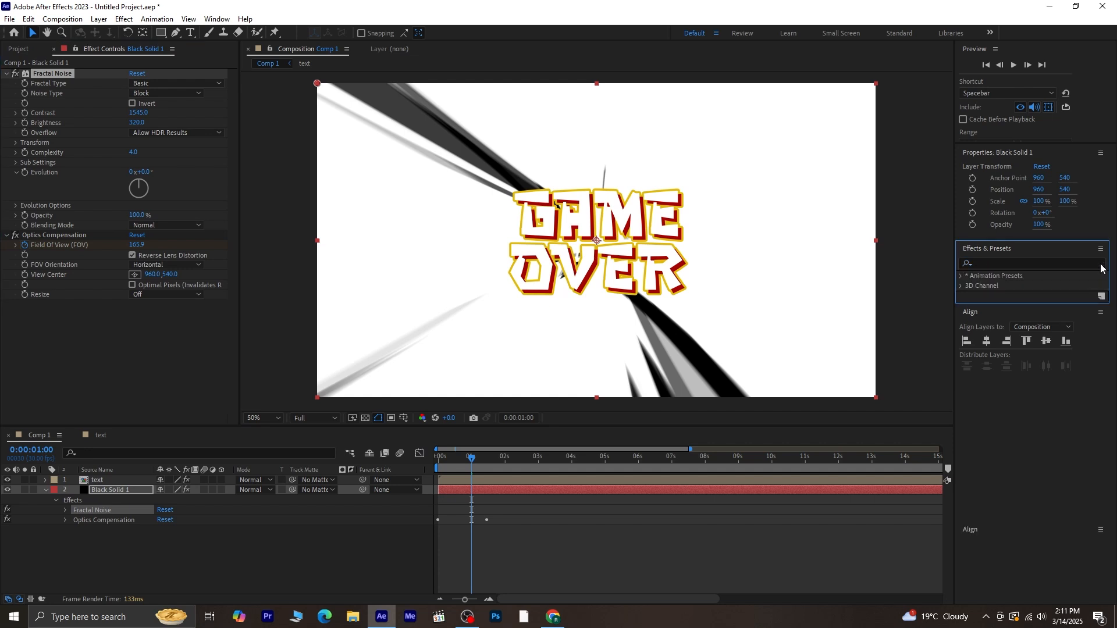
text(tr)
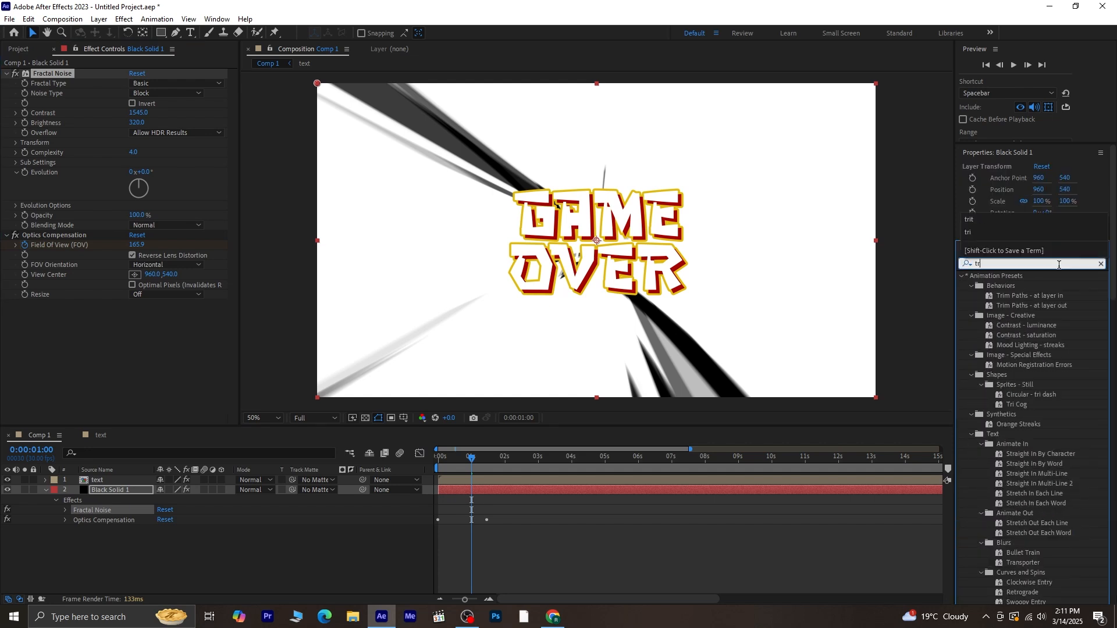
text(ito)
double_click(995, 287)
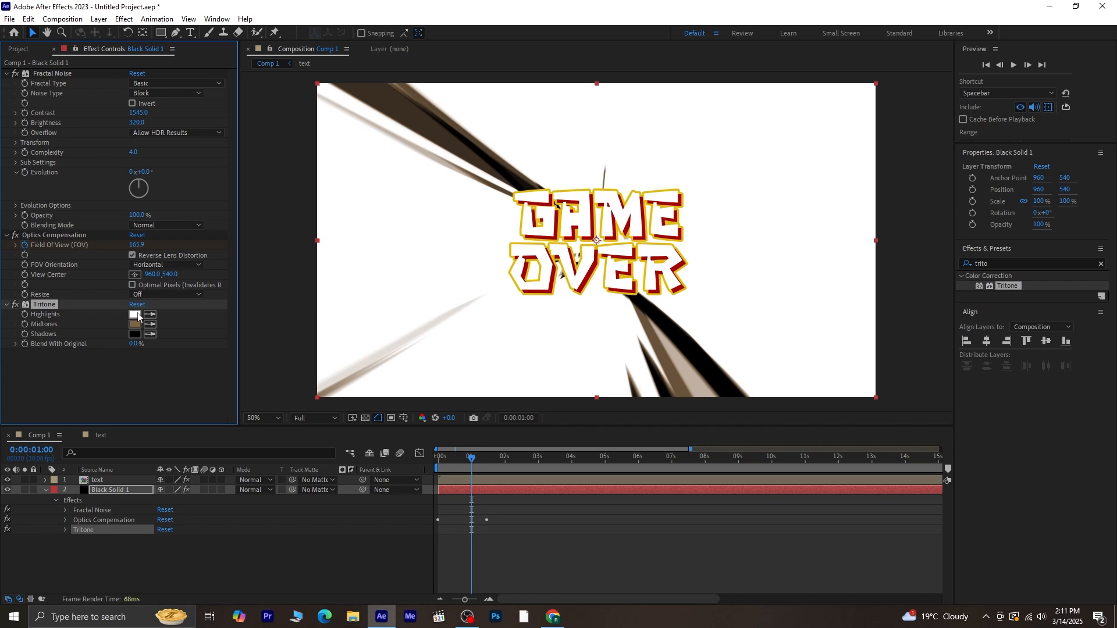
Step: Set the Tritone highlights to dark navy blue, hex 061B57
click(135, 315)
click(344, 271)
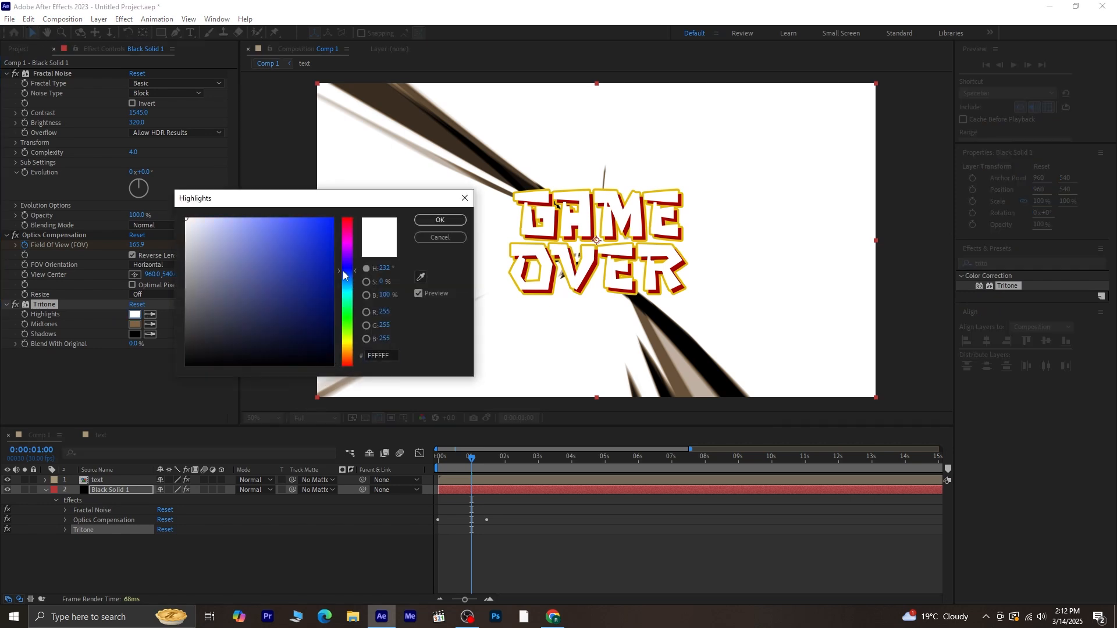
drag(330, 243, 324, 314)
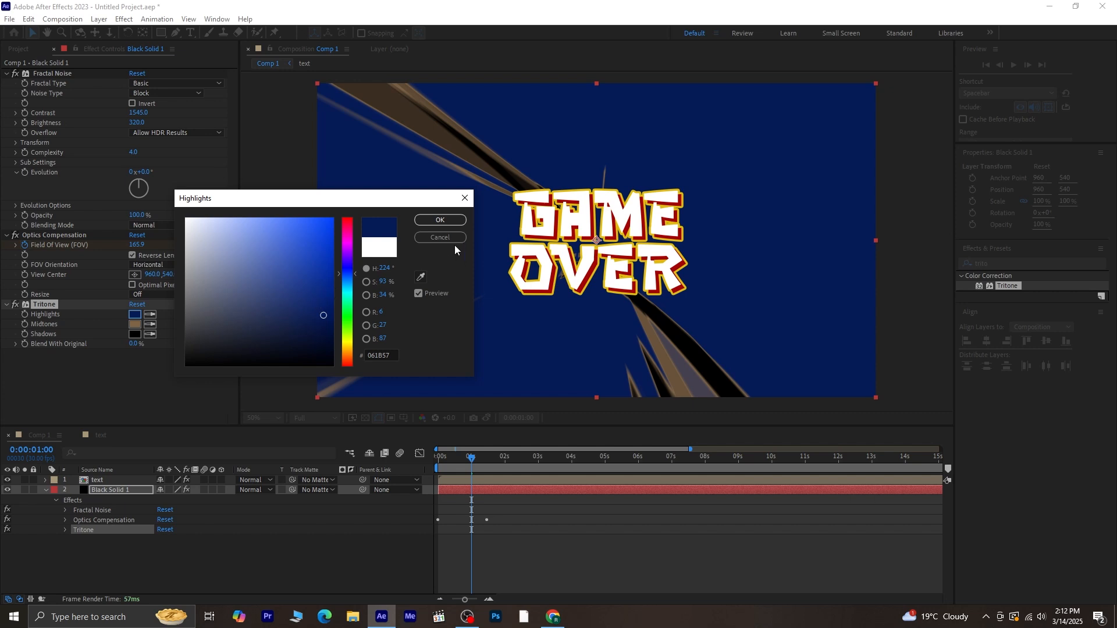
click(440, 220)
Step: Set the Tritone midtones to the dark red sampled from the GAME OVER text's shadow
click(130, 323)
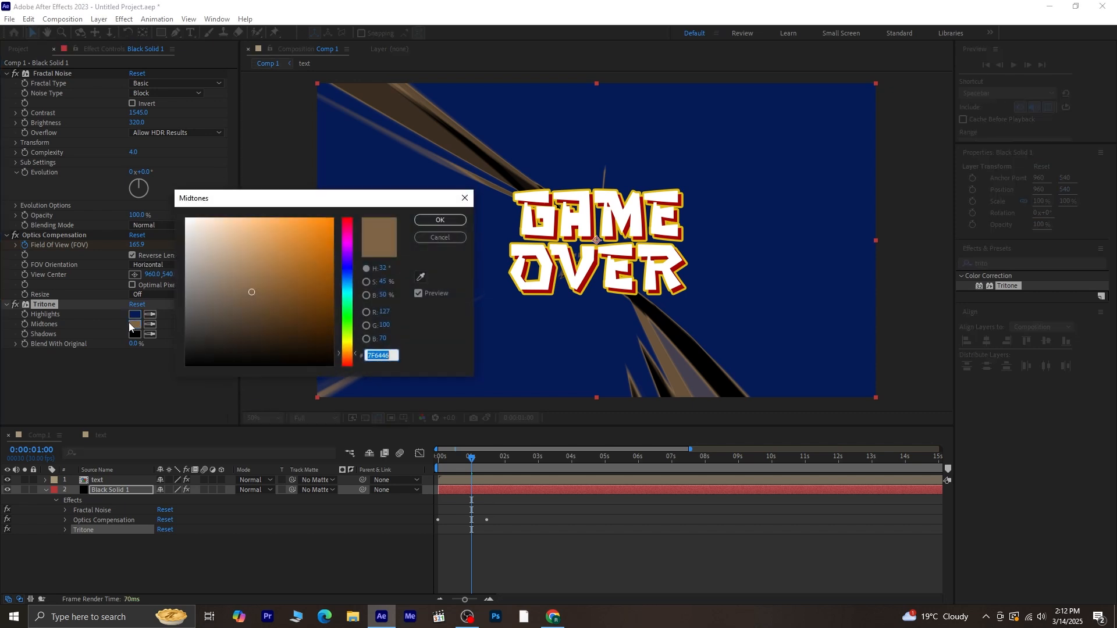
click(421, 277)
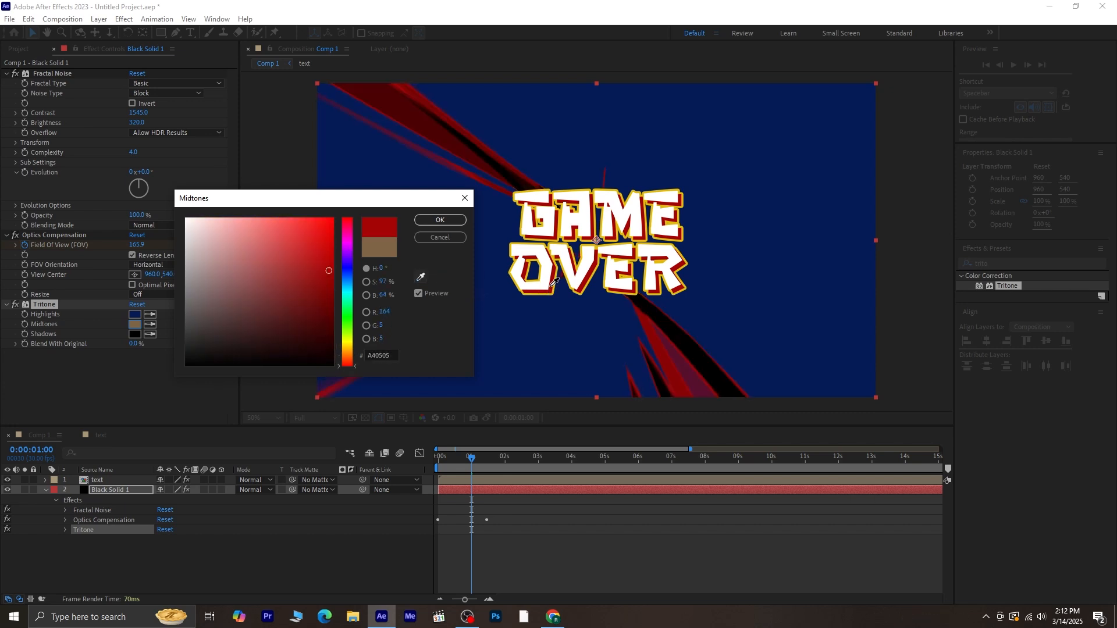
click(551, 291)
click(441, 220)
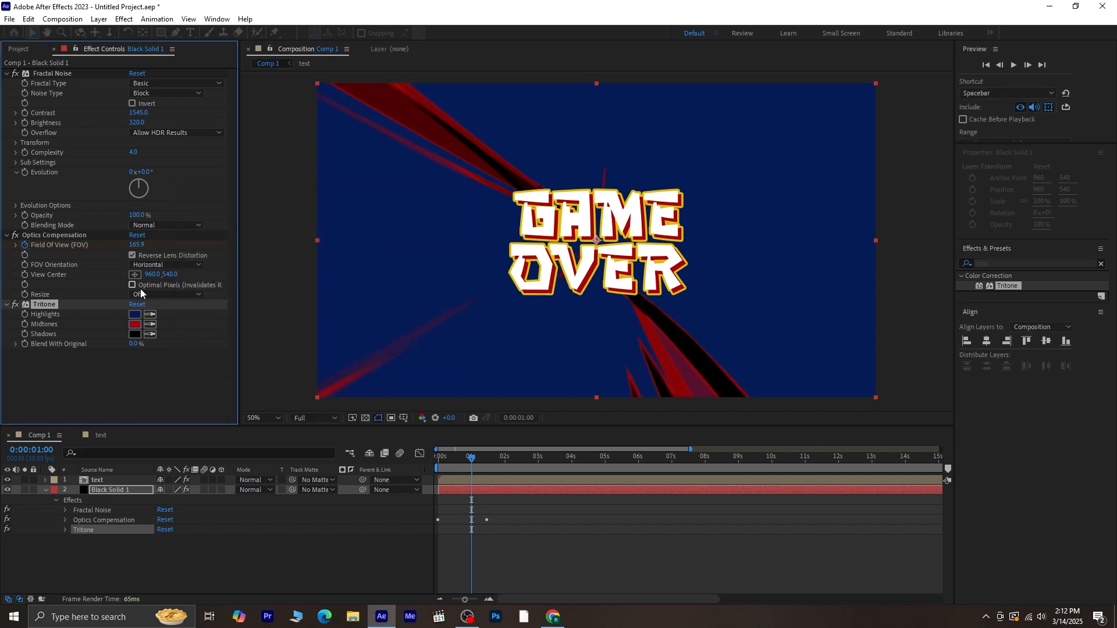
Step: Set the Tritone shadows to white (FFFFFF) and return to the start of the timeline
click(135, 335)
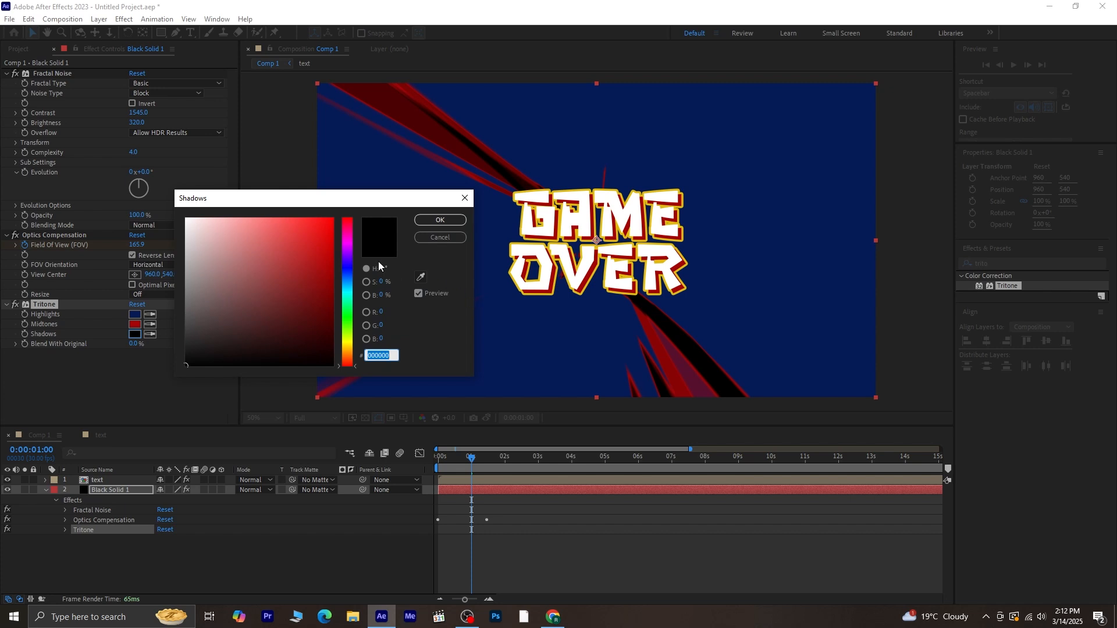
drag(190, 222, 161, 215)
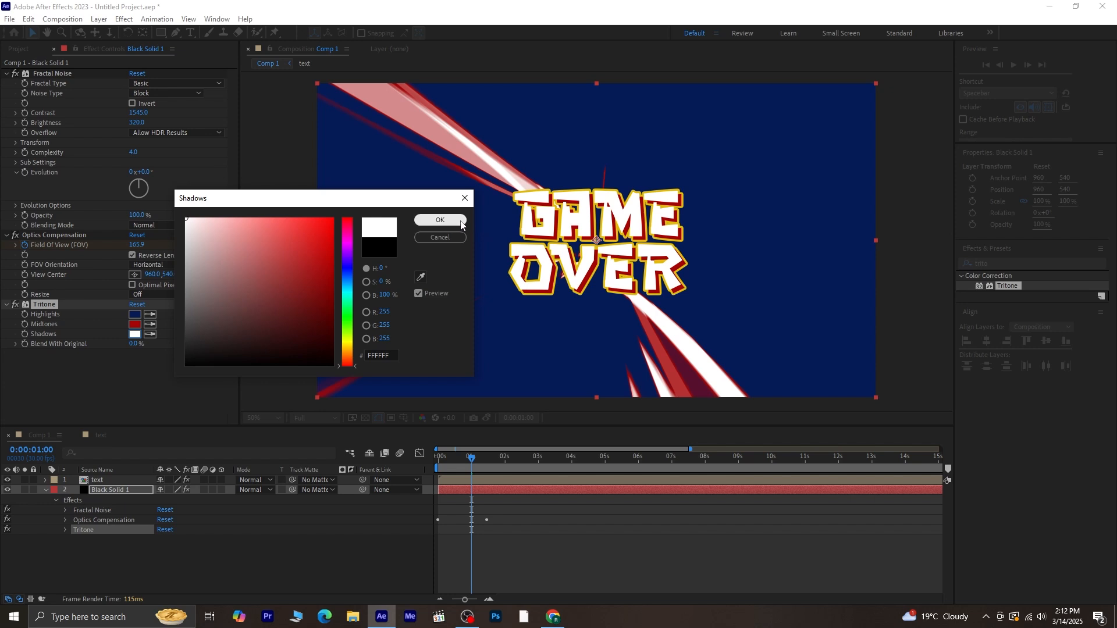
click(440, 220)
drag(471, 457, 438, 456)
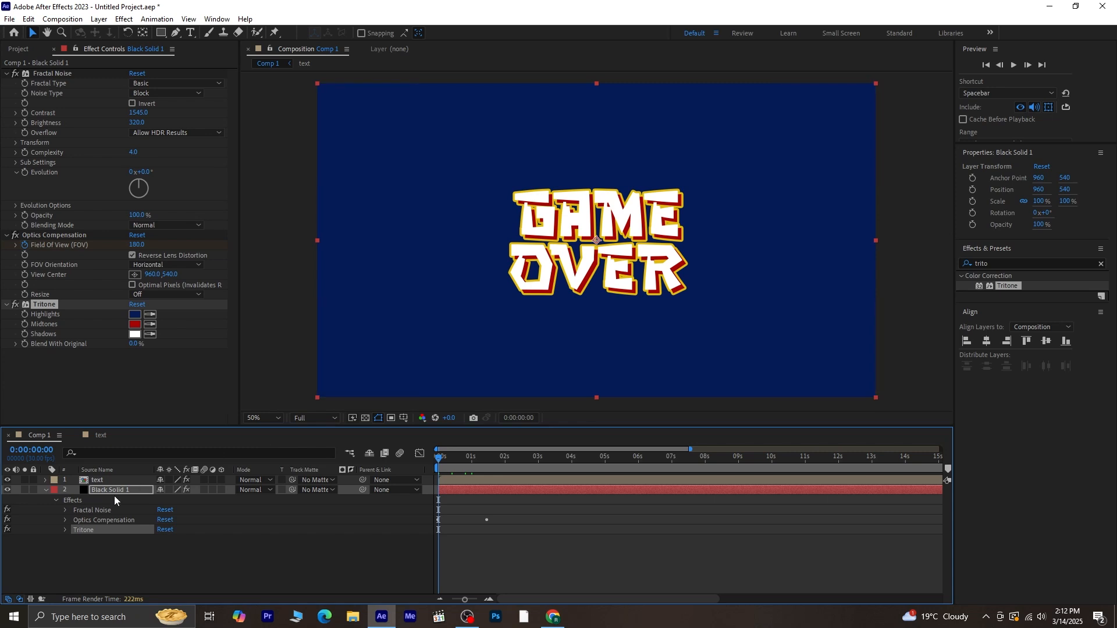
Step: In the text composition, show the transparency grid and give the whole GAME OVER text a black stroke
click(120, 480)
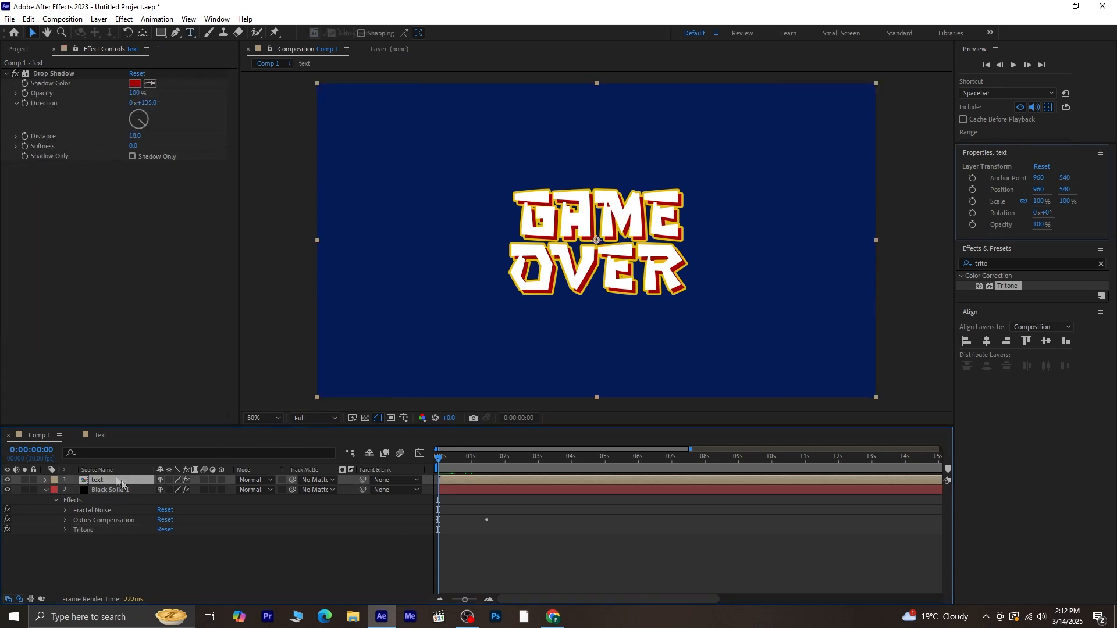
click(99, 436)
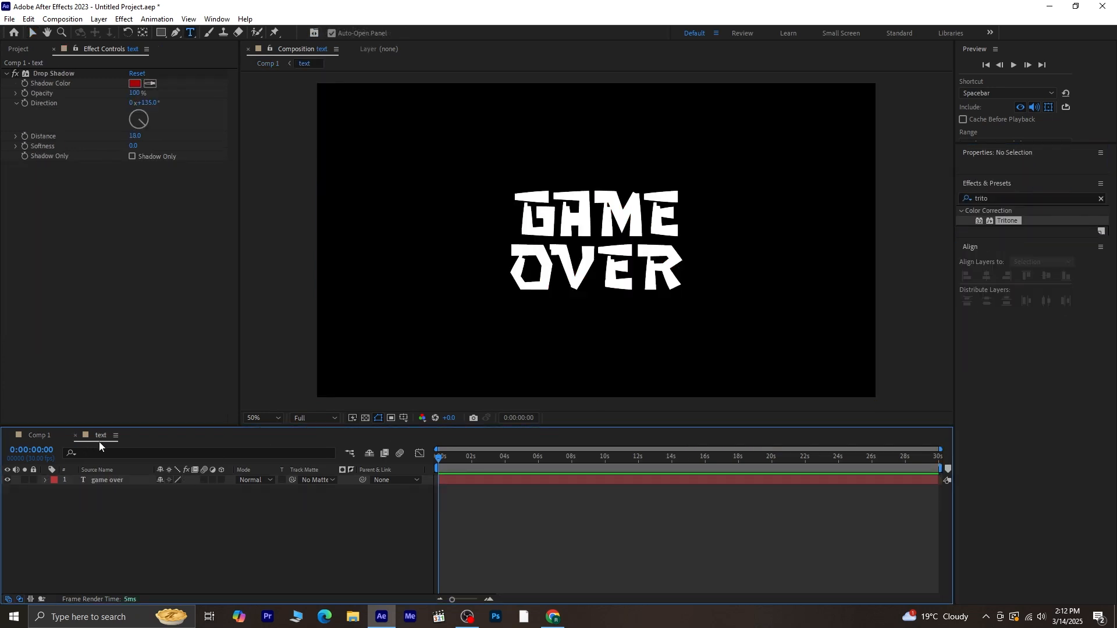
click(365, 418)
click(525, 211)
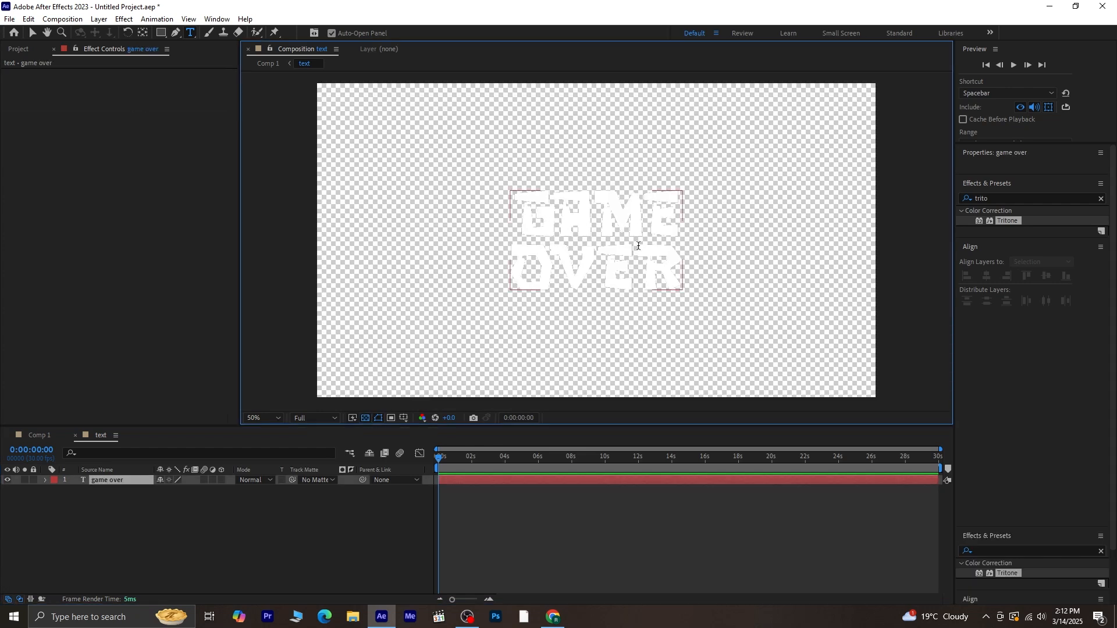
key(ctrl+a)
click(995, 334)
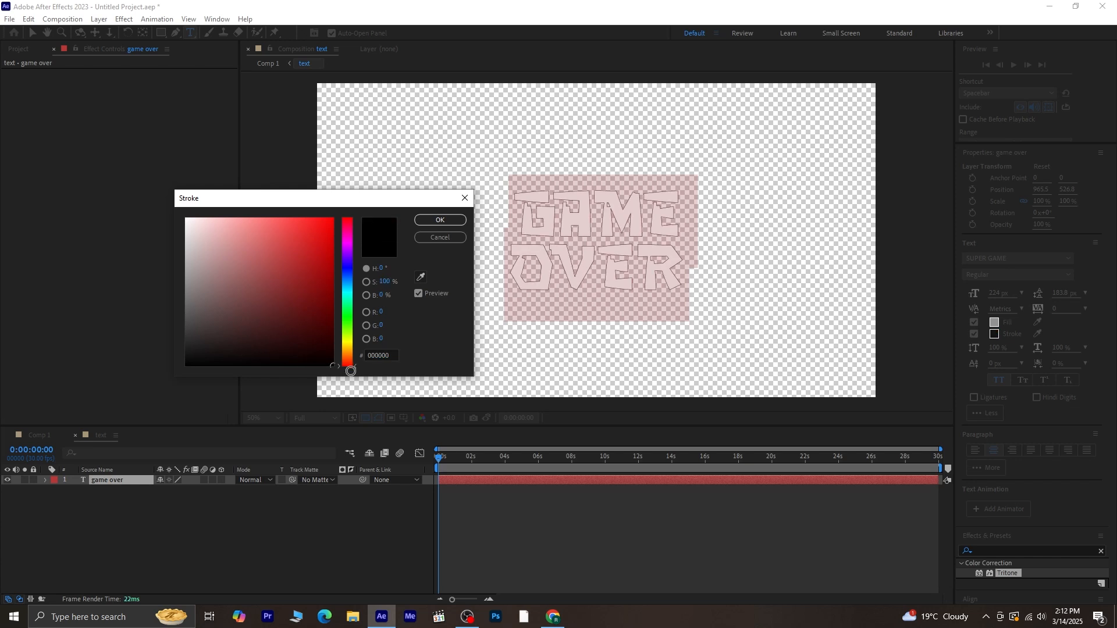
click(434, 220)
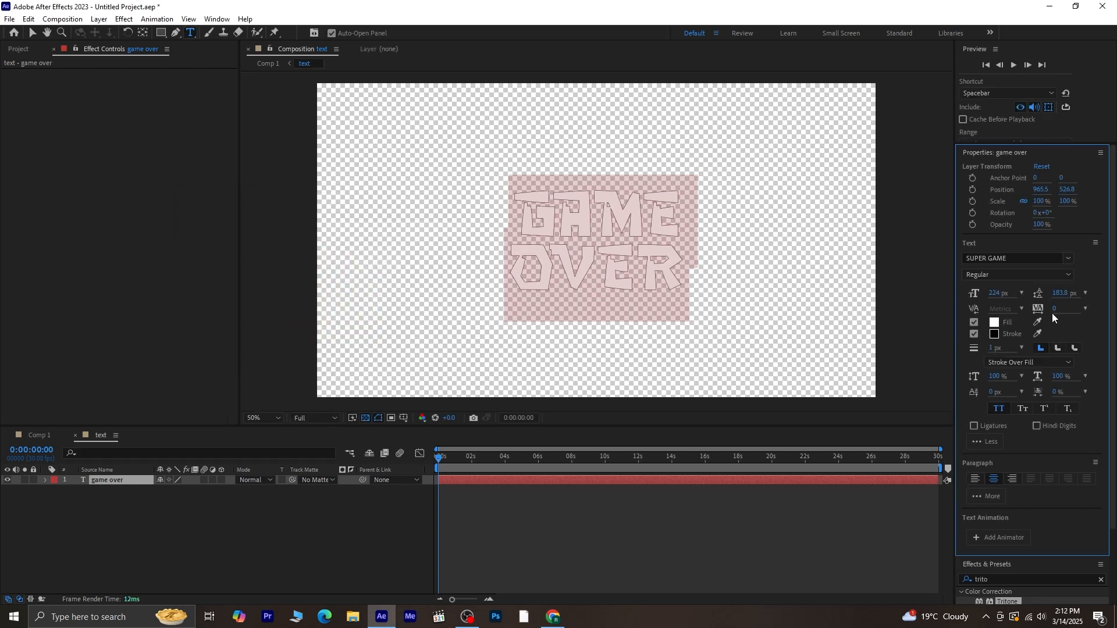
Step: Set the GAME OVER text's stroke width to 2 px and preview the animation in Comp 1
click(994, 348)
text(2)
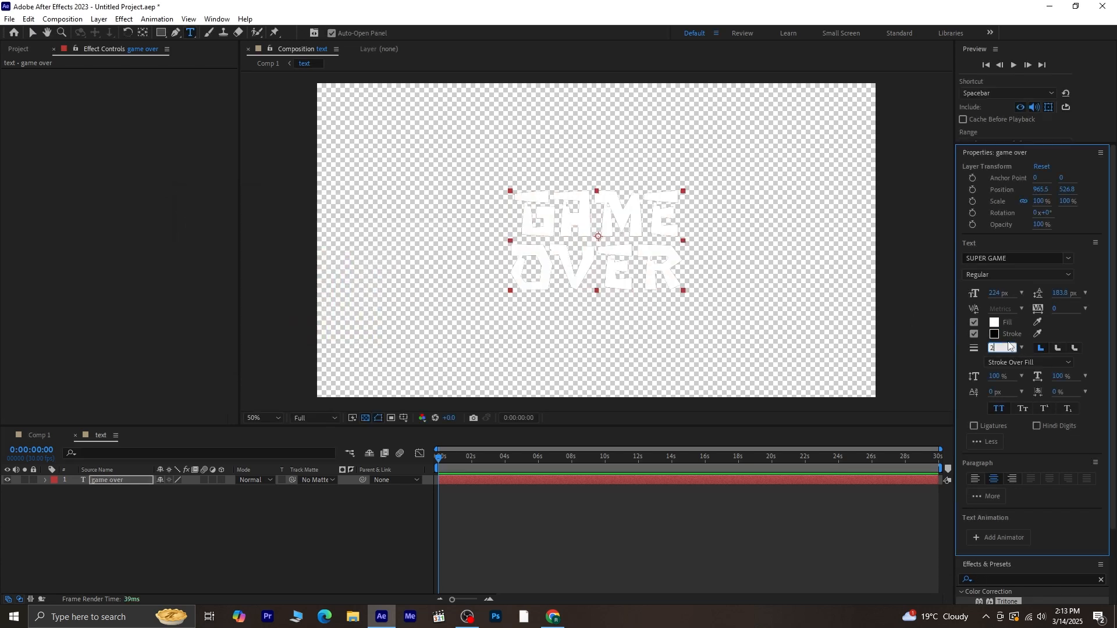
key(Return)
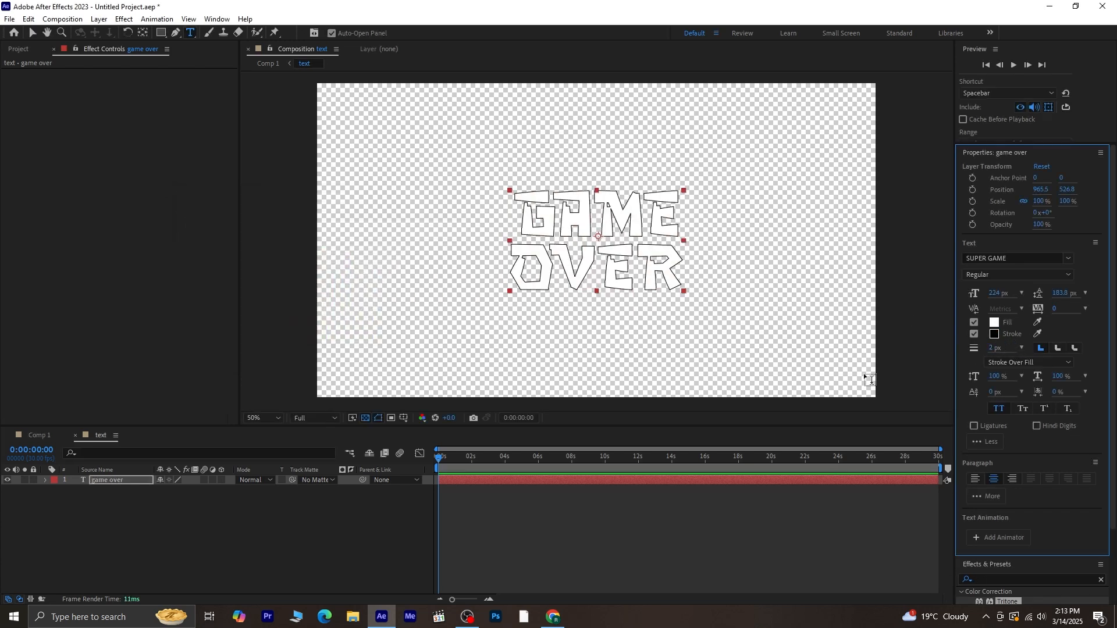
click(49, 434)
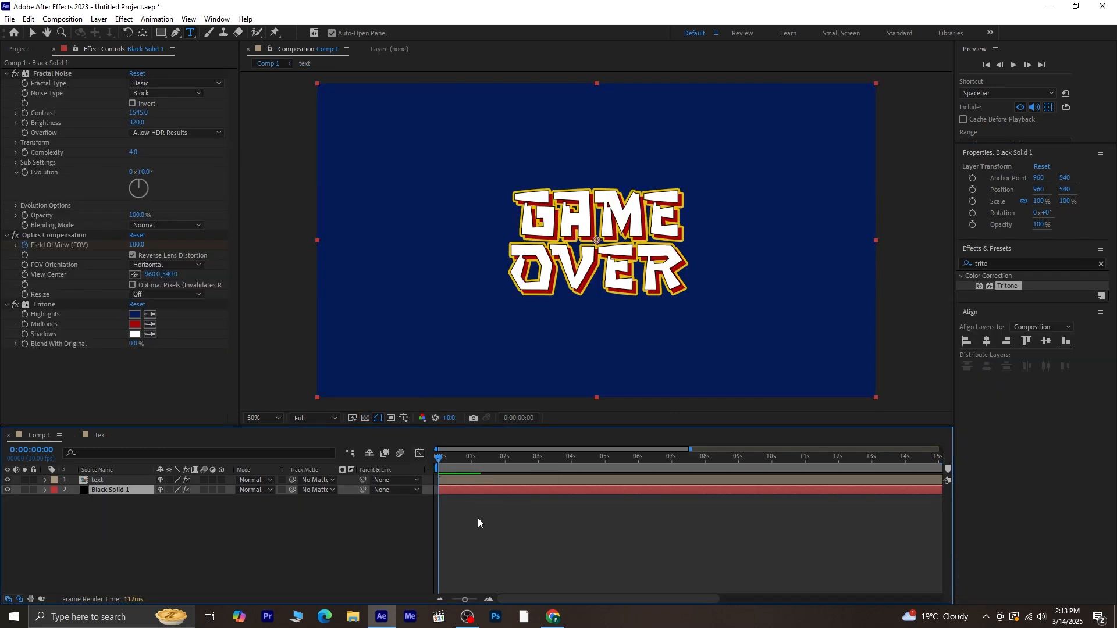
key(space)
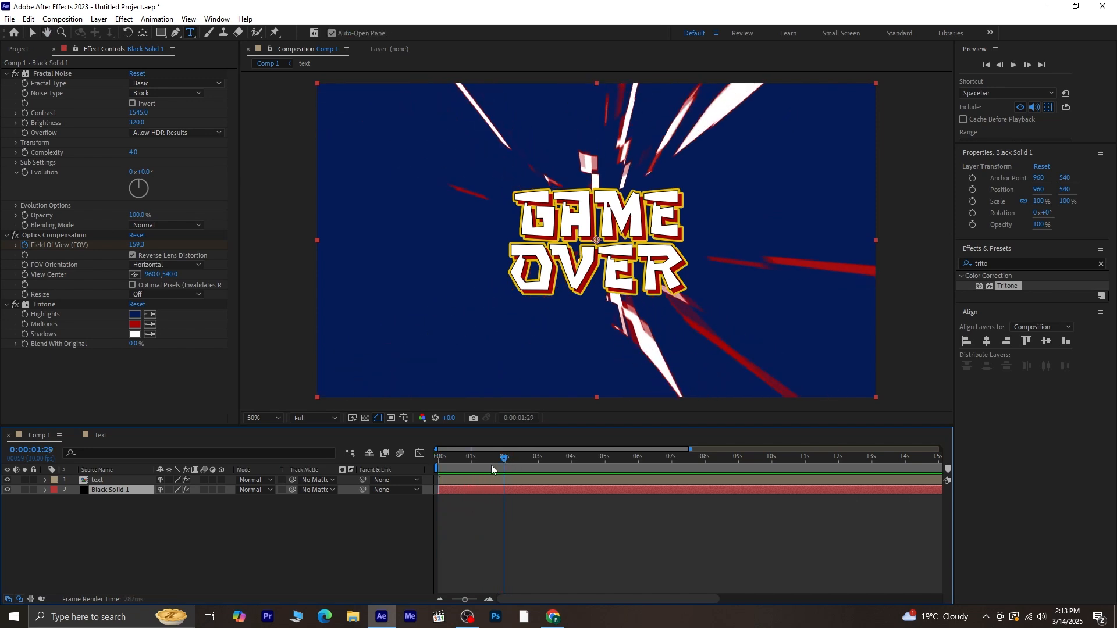
Step: Keyframe the Fractal Noise Random Seed from 0 at the start to 1260 at 8 seconds, and preview the animation from the start
key(space)
key(space)
key(space)
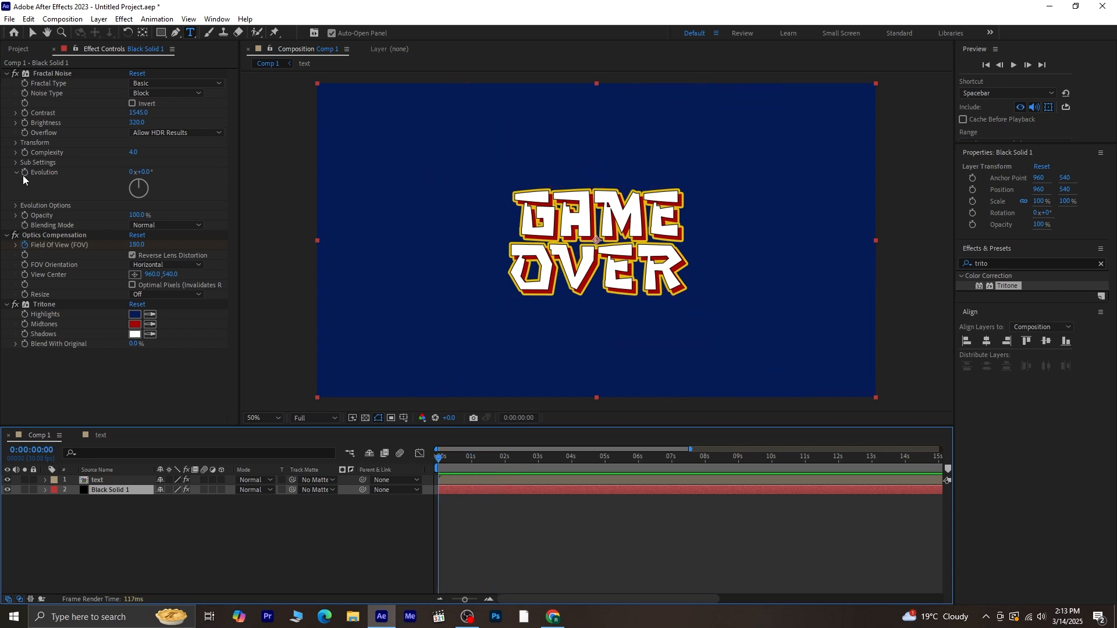
click(16, 205)
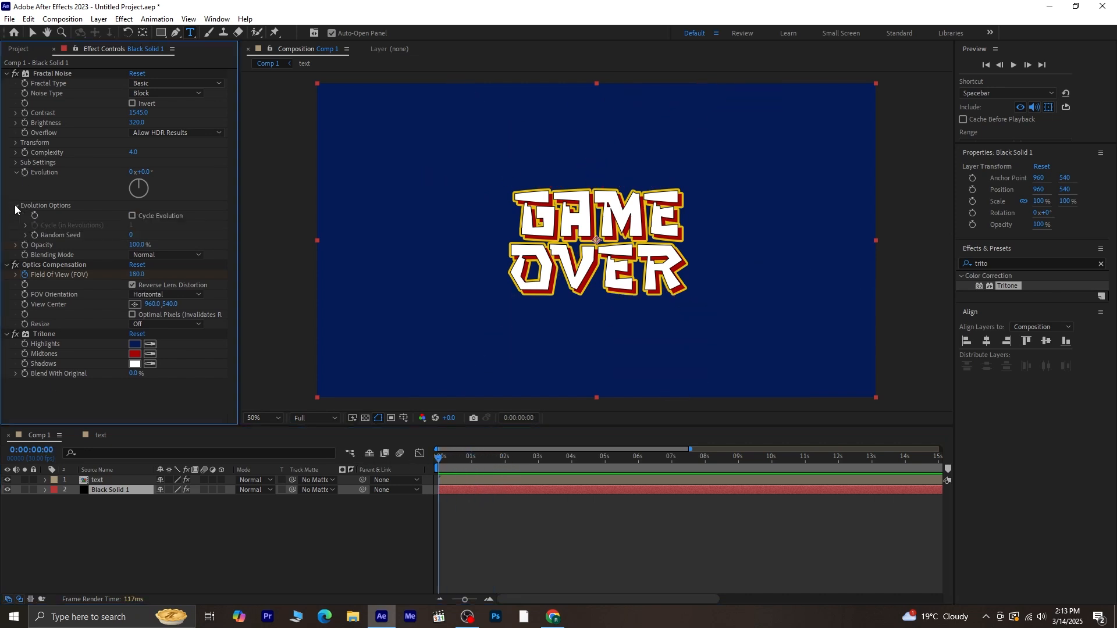
click(30, 235)
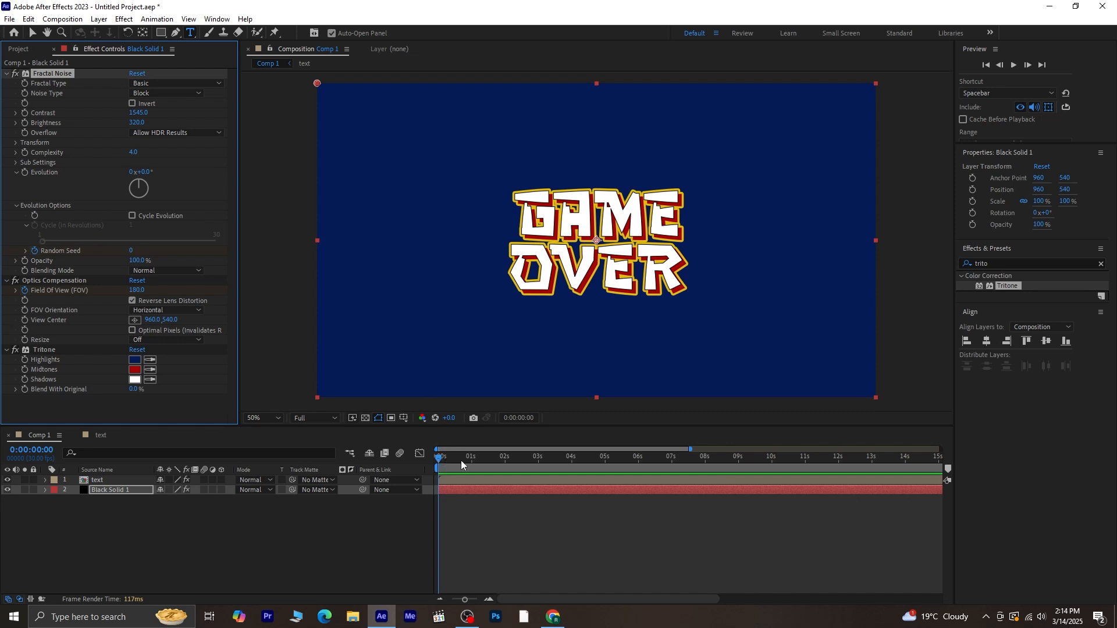
drag(462, 464, 708, 525)
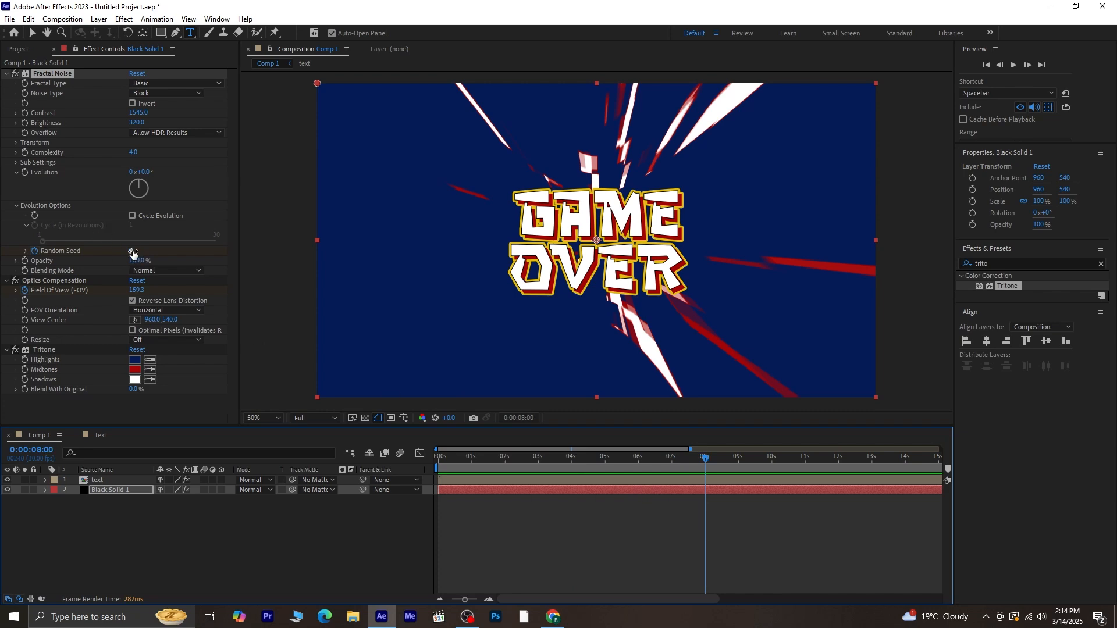
drag(133, 253, 225, 270)
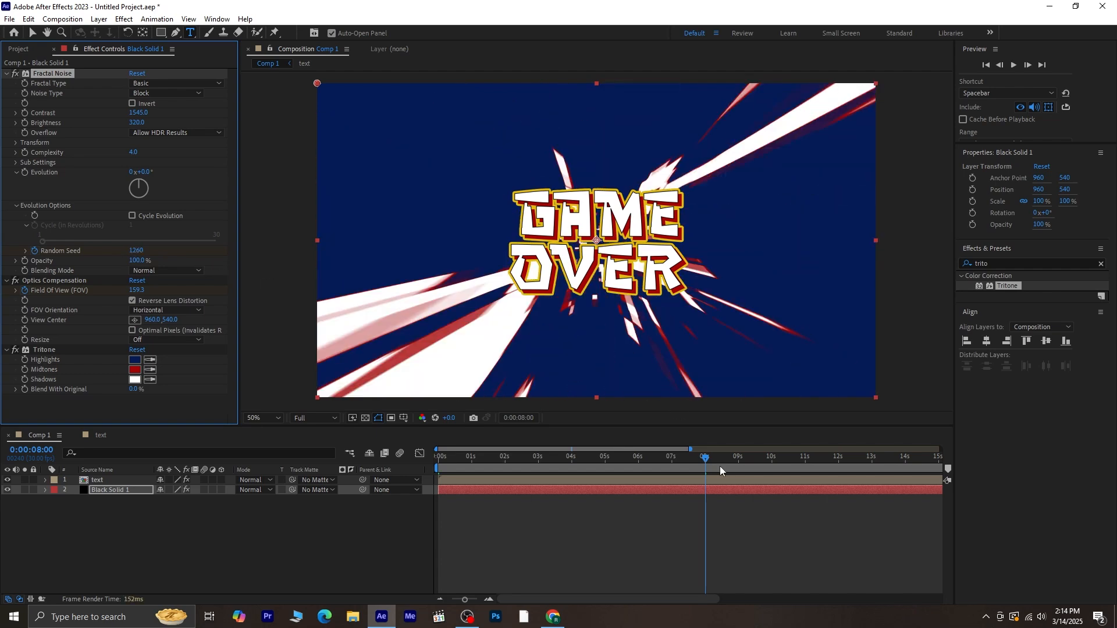
drag(704, 458, 267, 483)
key(space)
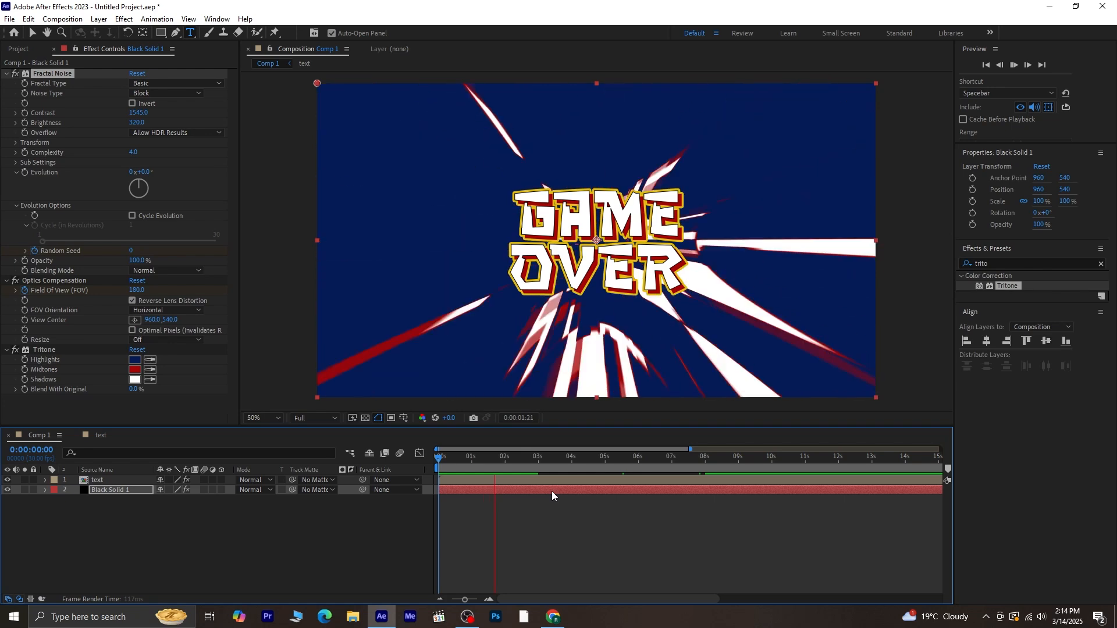
Step: Search the effects for "posterize" and apply Posterize Time to the background solid
click(1101, 265)
text(po)
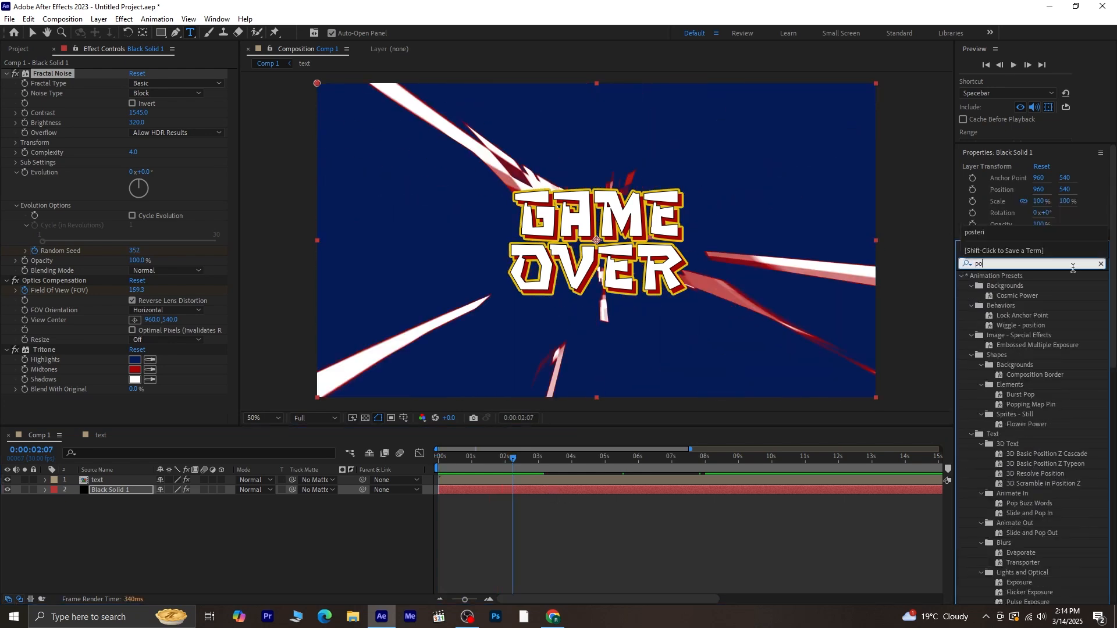
text(sterize)
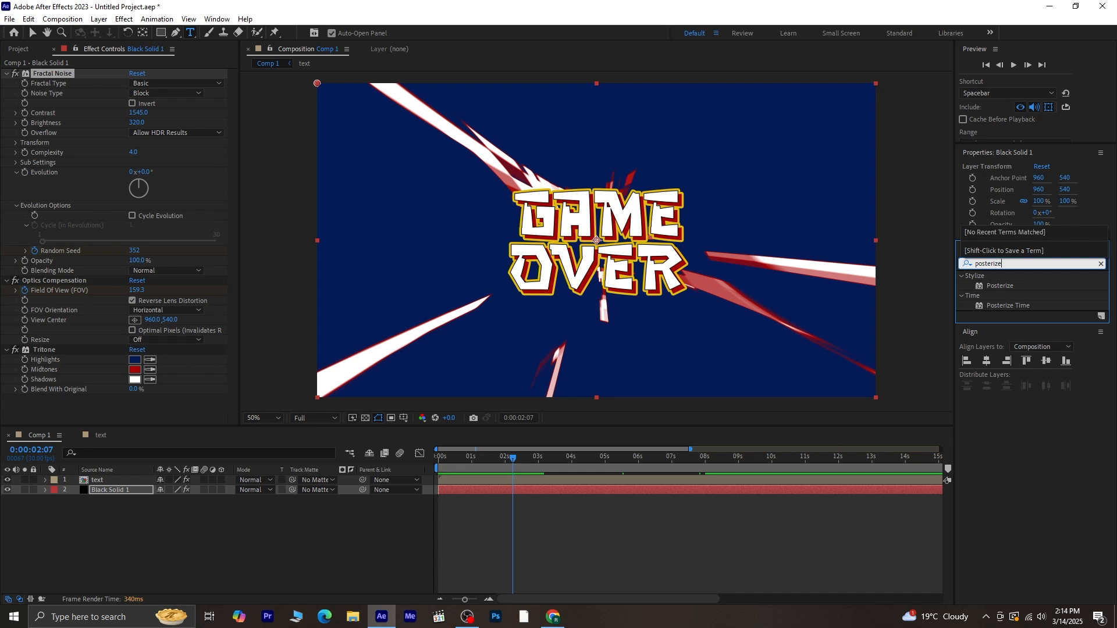
double_click(1011, 305)
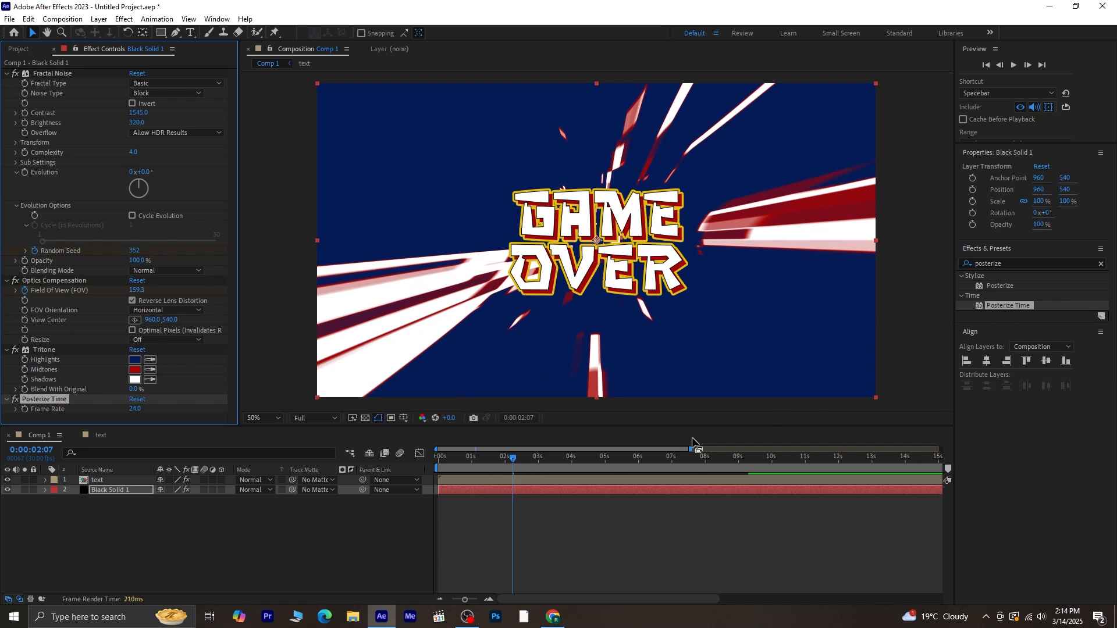
Step: Set the Posterize Time frame rate to 11 and preview the animation from the start
click(137, 409)
text(11)
key(Return)
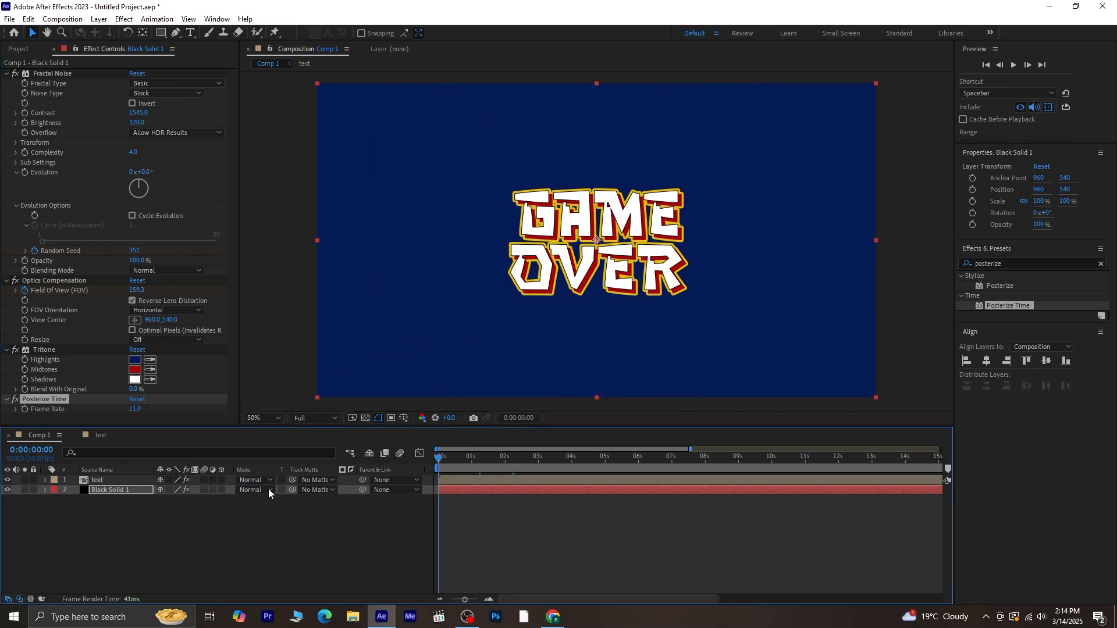
key(space)
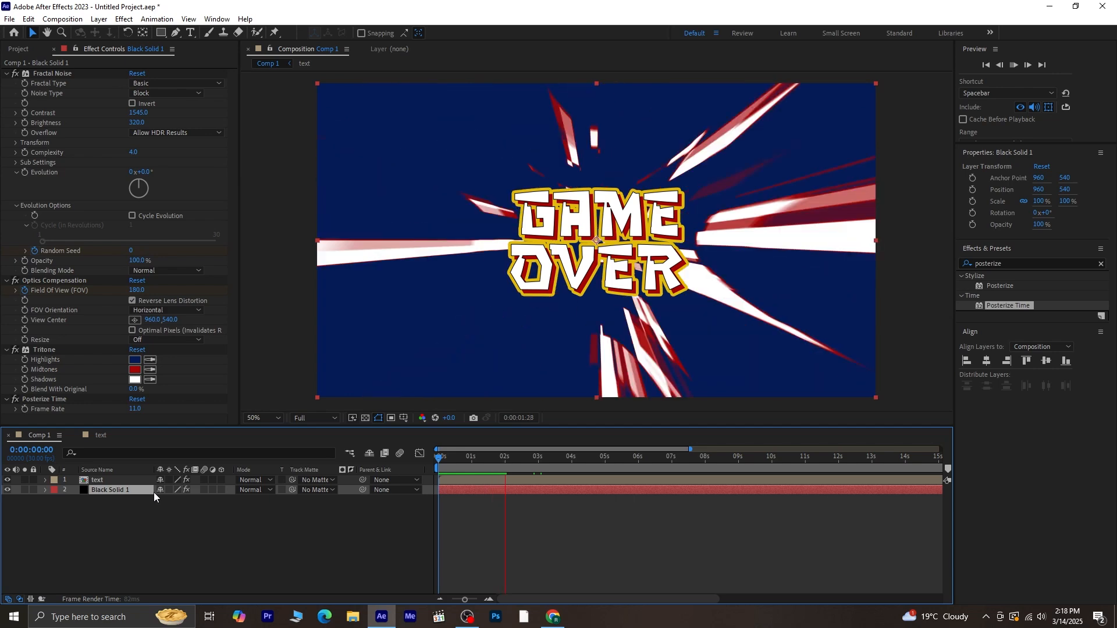
key(space)
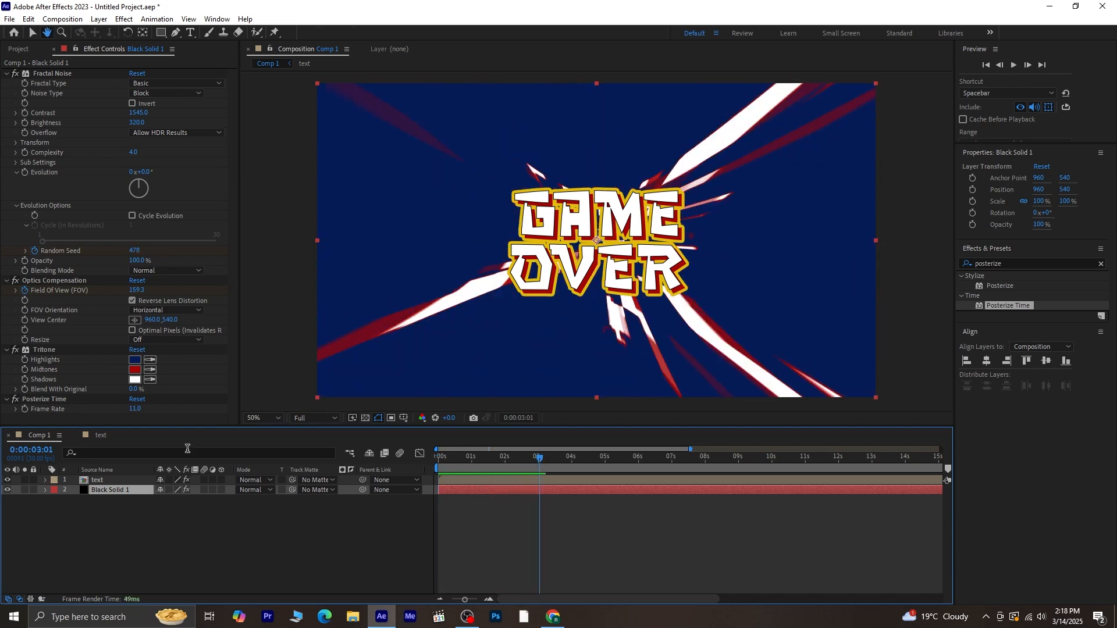
Step: Set the Tritone shadows to the yellow (E0BA07) sampled from the GAME OVER text's outline
click(135, 379)
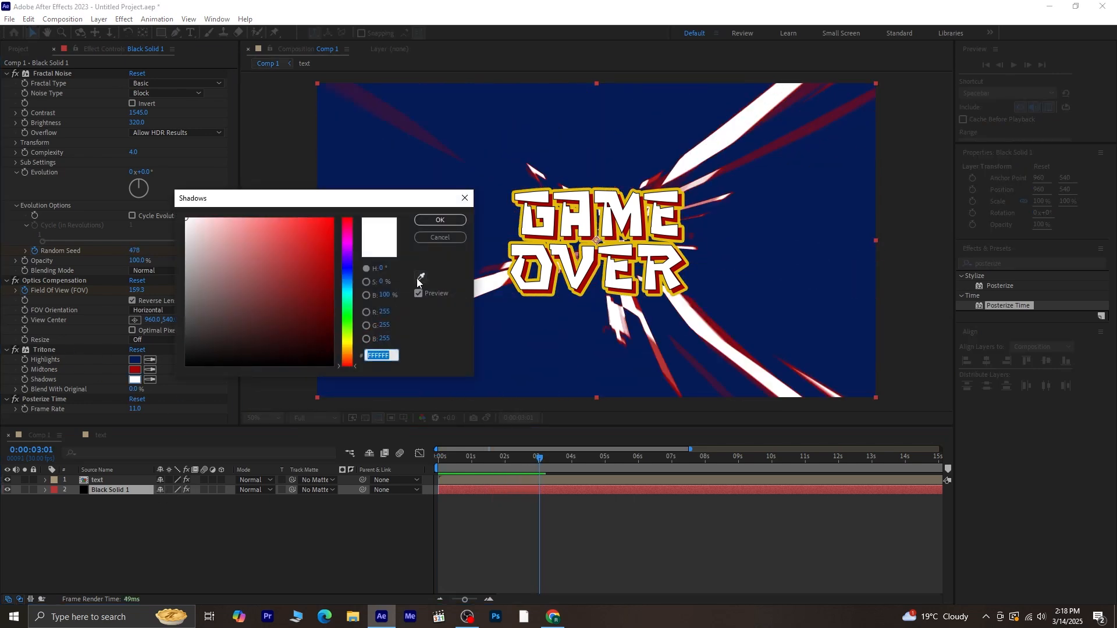
click(421, 277)
click(562, 240)
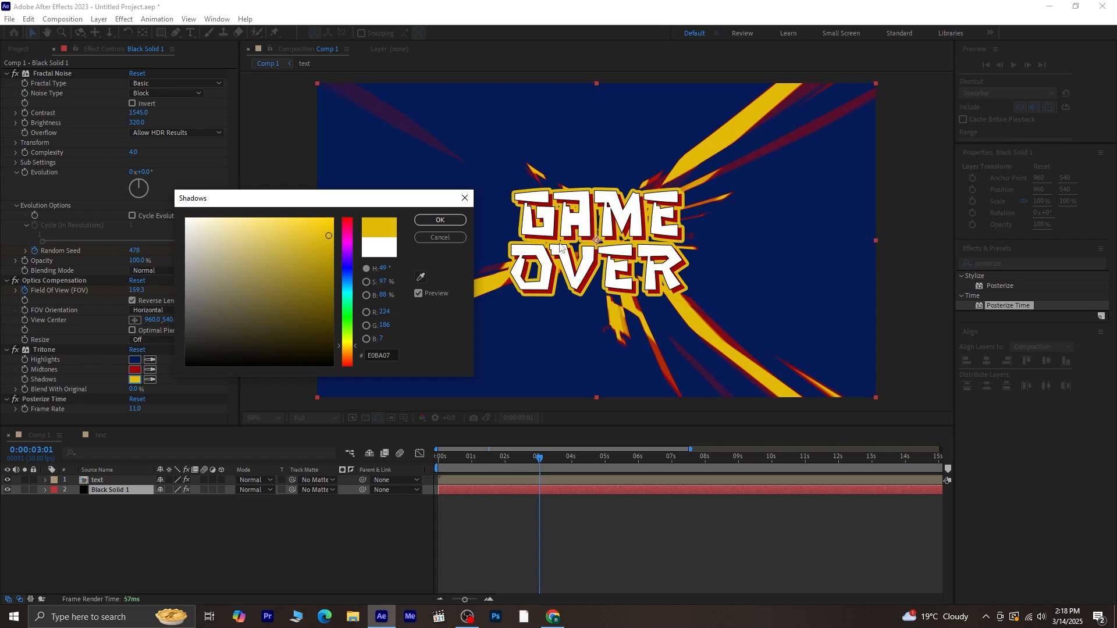
click(430, 217)
click(536, 458)
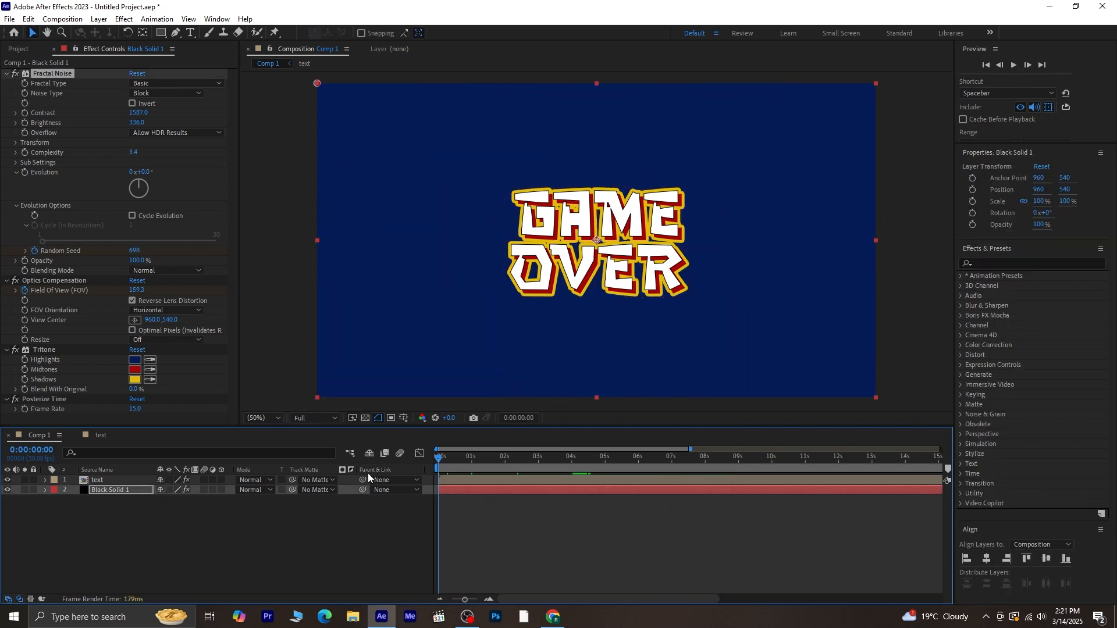
Step: Rotate the text layer to -7°
click(99, 481)
key(r)
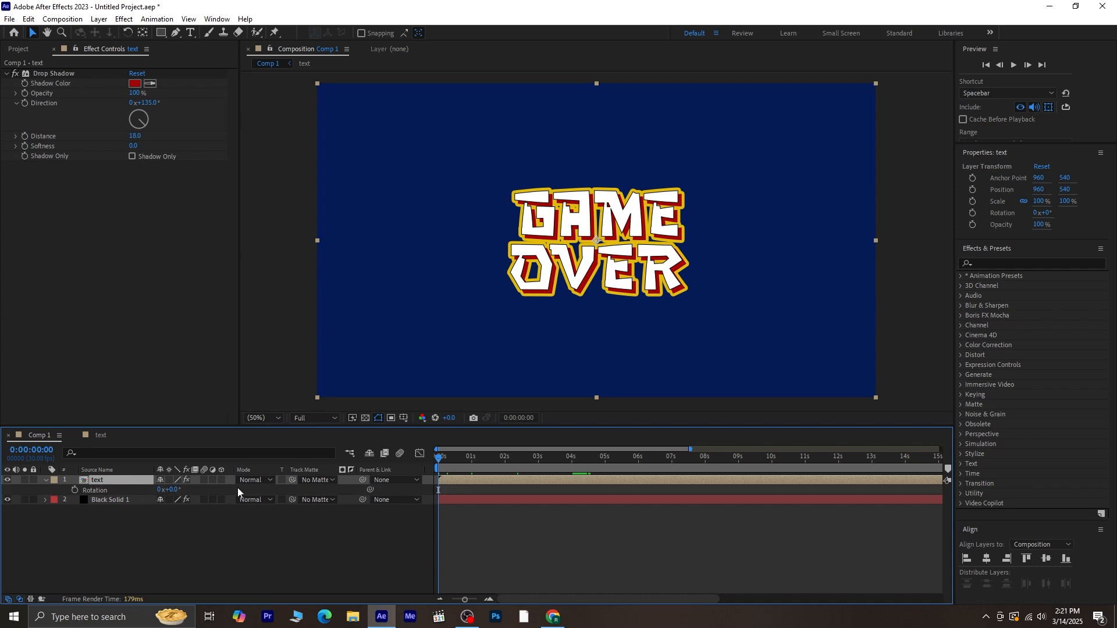
drag(174, 490, 170, 489)
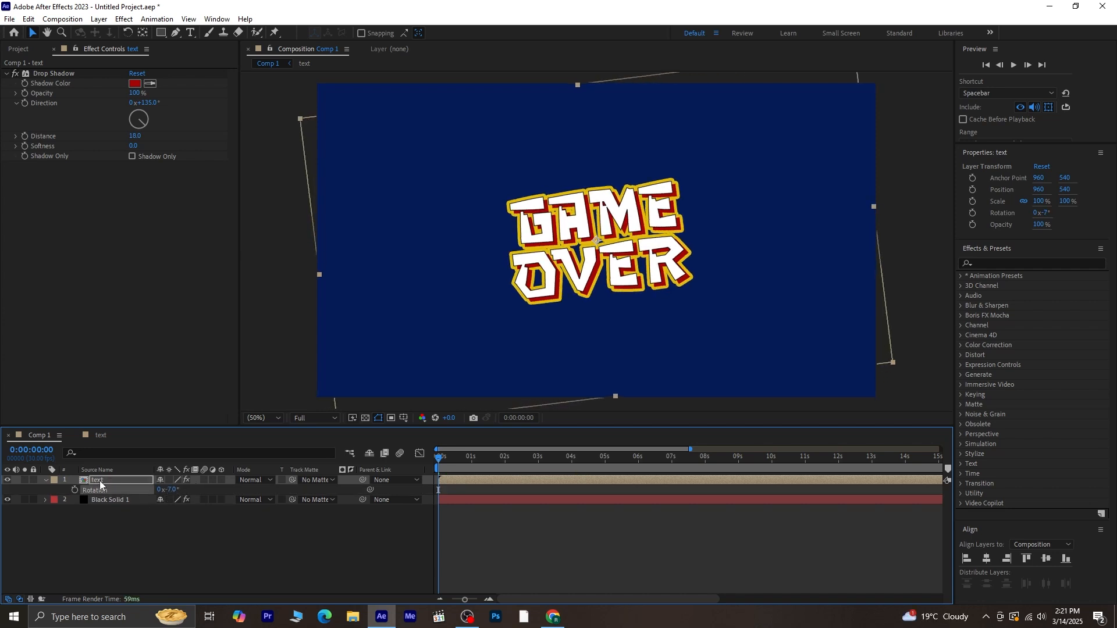
Step: Keyframe the text layer's scale from 947% at the first frame to 100% a couple of frames on, and preview it
key(s)
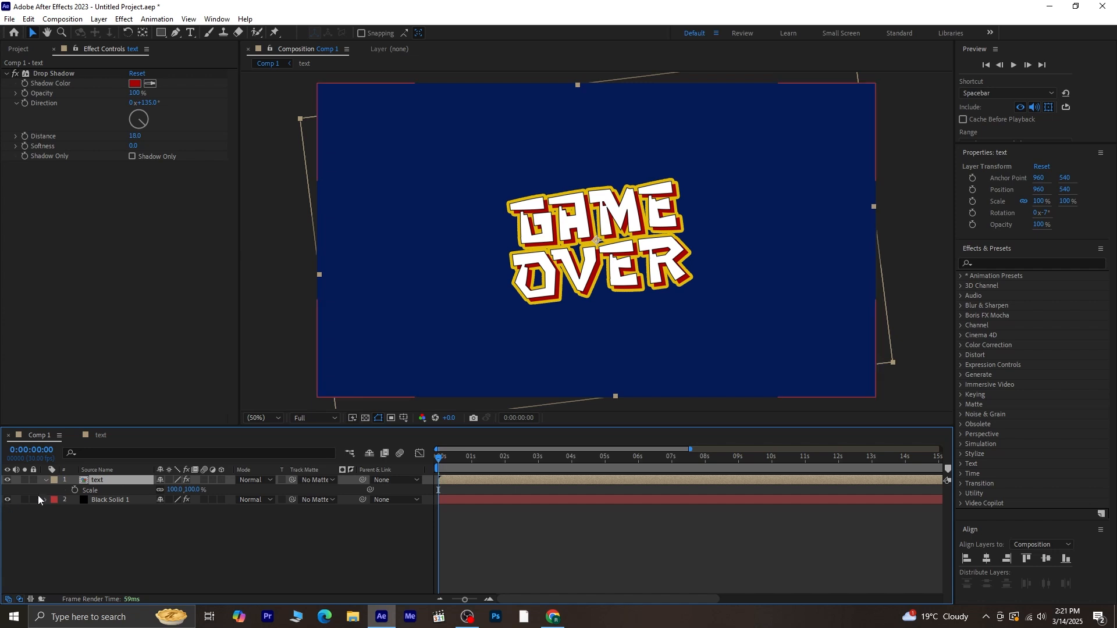
click(75, 490)
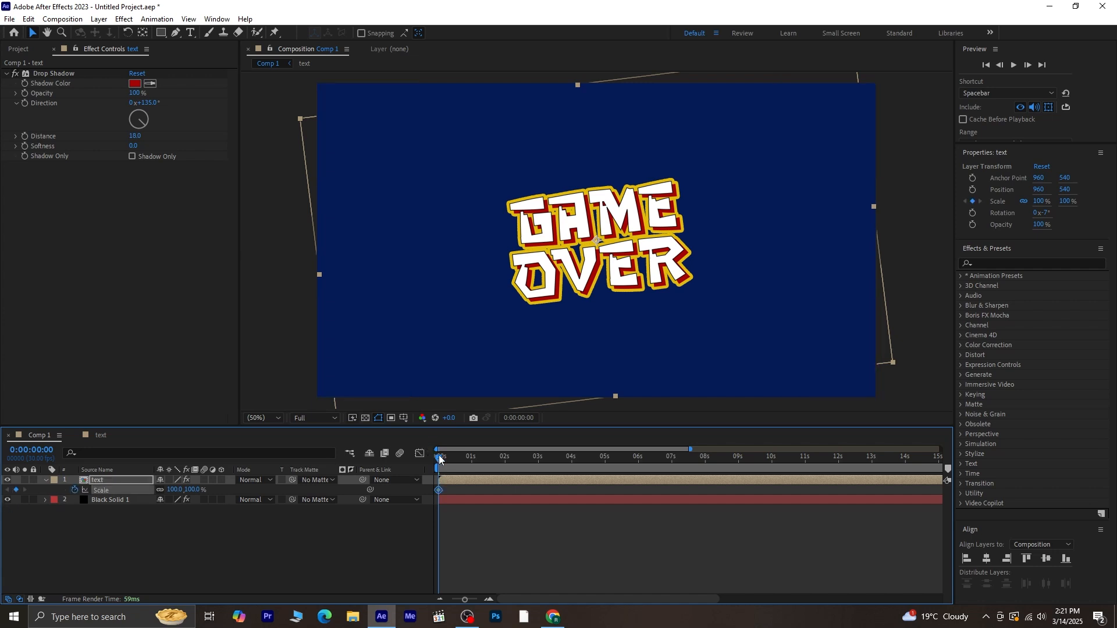
drag(441, 460, 441, 460)
click(5, 491)
drag(198, 490, 687, 490)
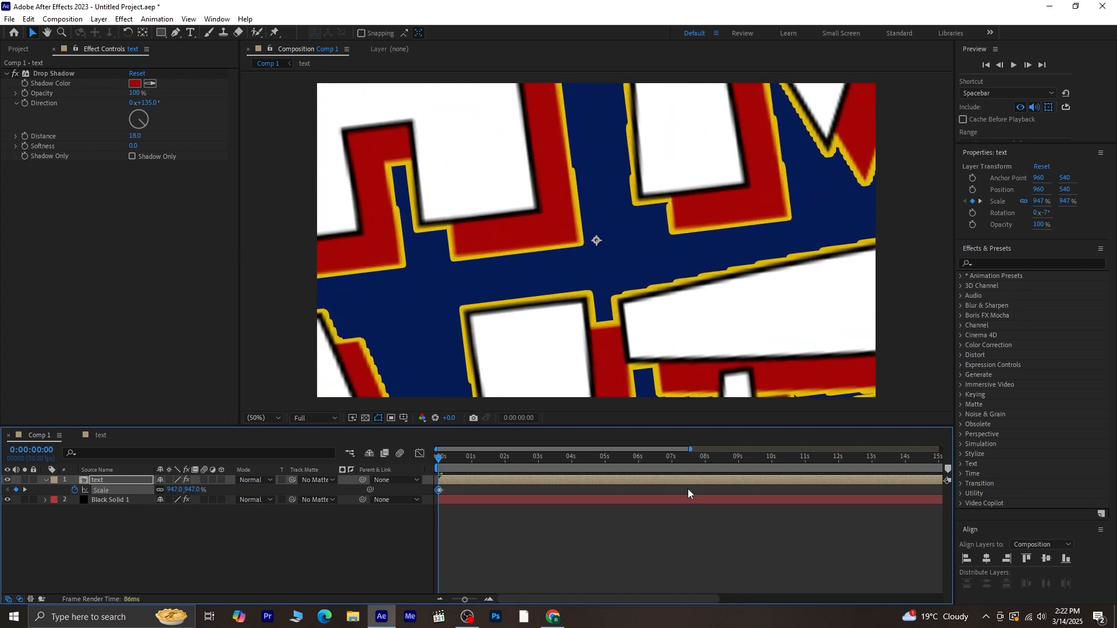
key(space)
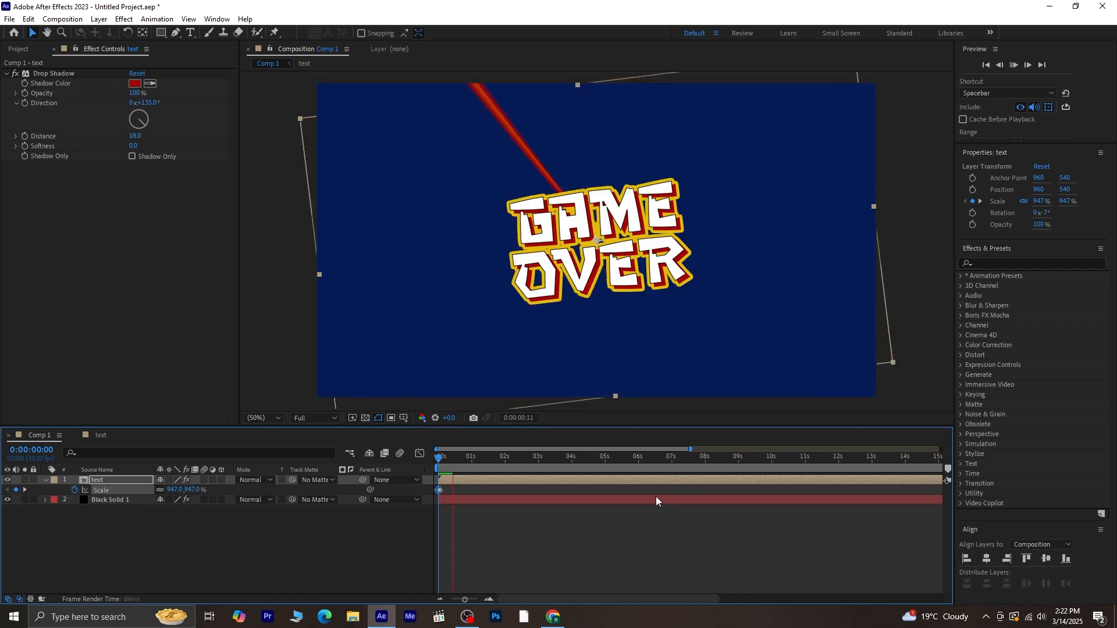
key(space)
drag(456, 456, 378, 477)
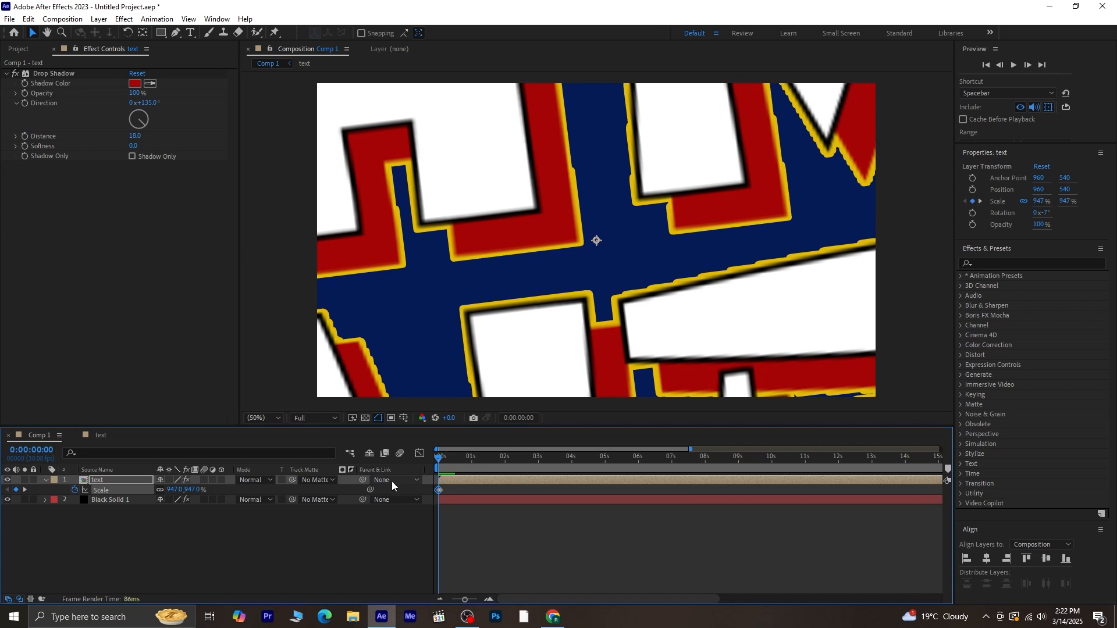
Step: Apply Easy Ease to both text scale keyframes, shift the text layer one frame later and preview the zoom-in
key(equal)
key(equal)
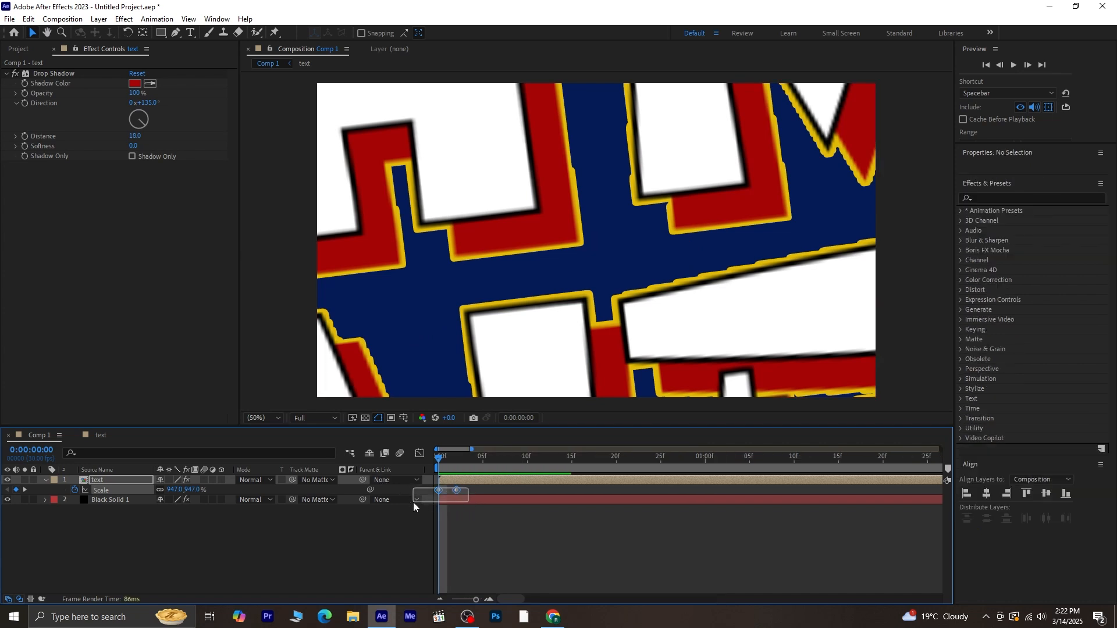
key(equal)
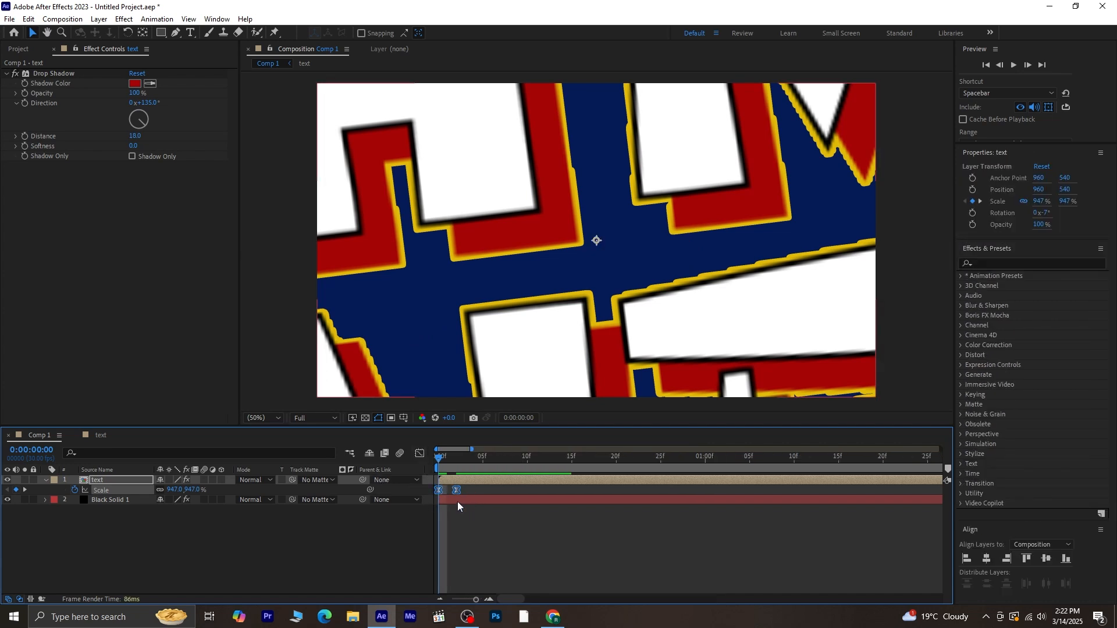
key(F9)
drag(469, 478, 476, 477)
key(space)
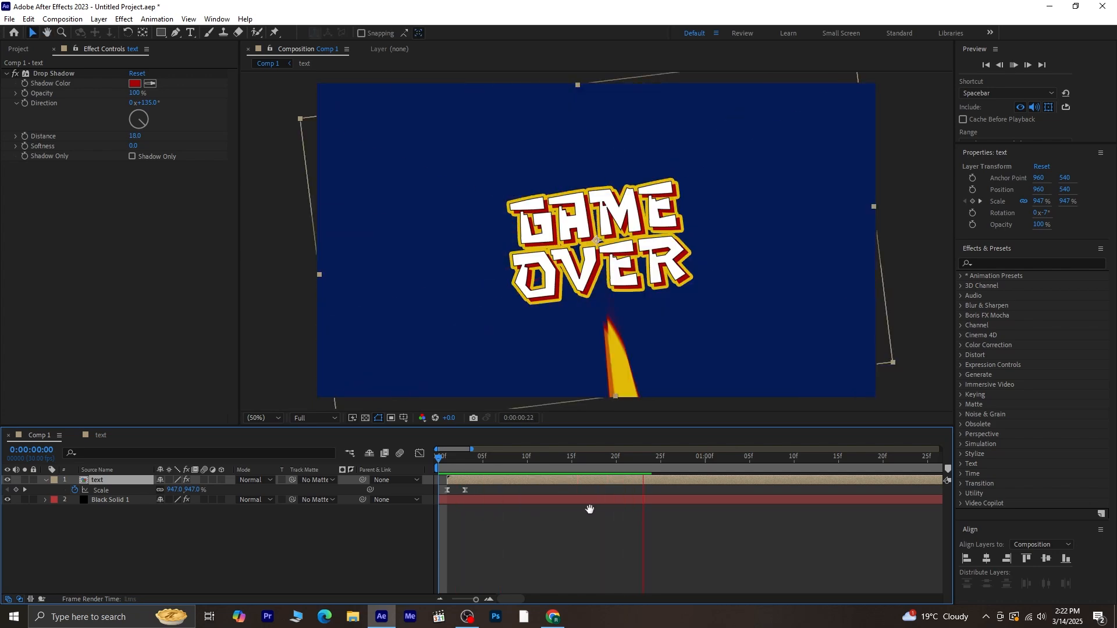
key(space)
scroll(587, 509, down, 3)
key(space)
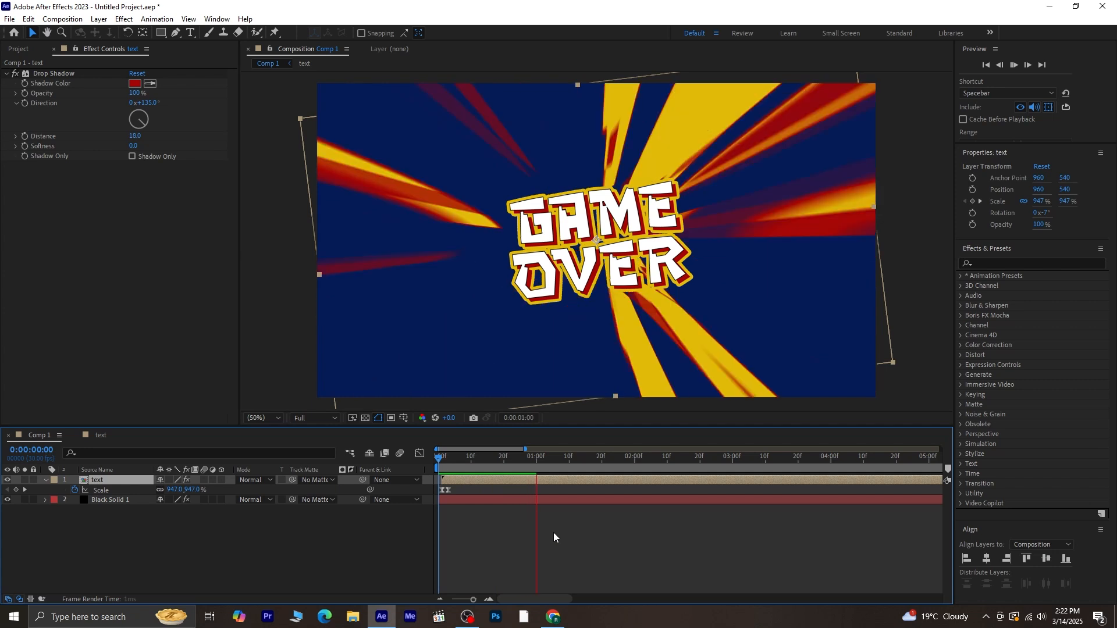
key(space)
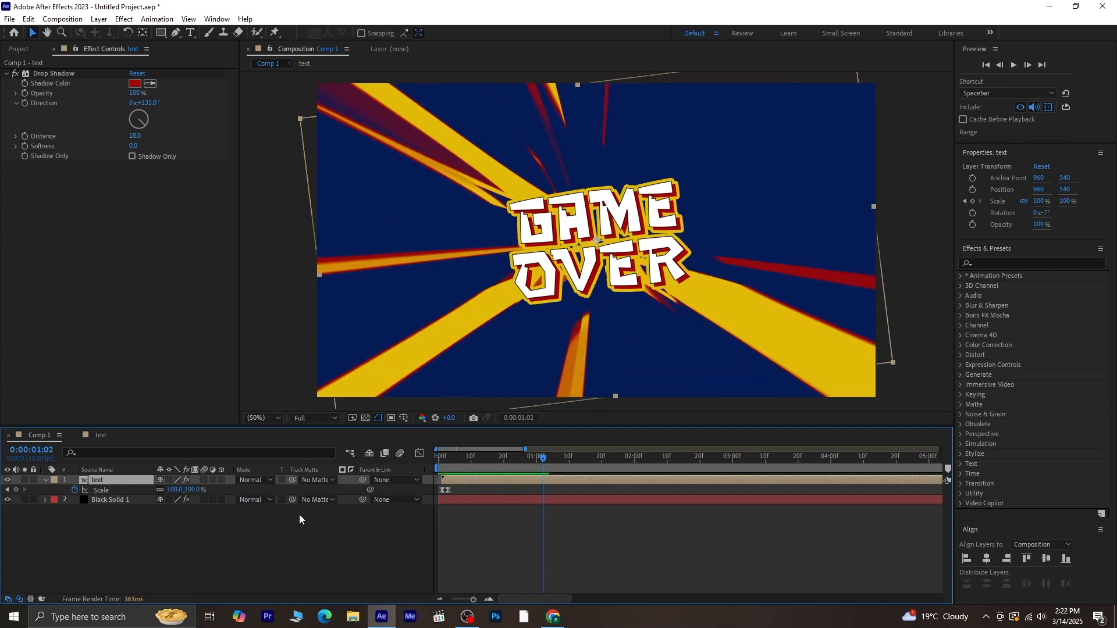
Step: Create a null object in Comp 1 and apply the Slider Control effect to it
click(232, 517)
click(45, 480)
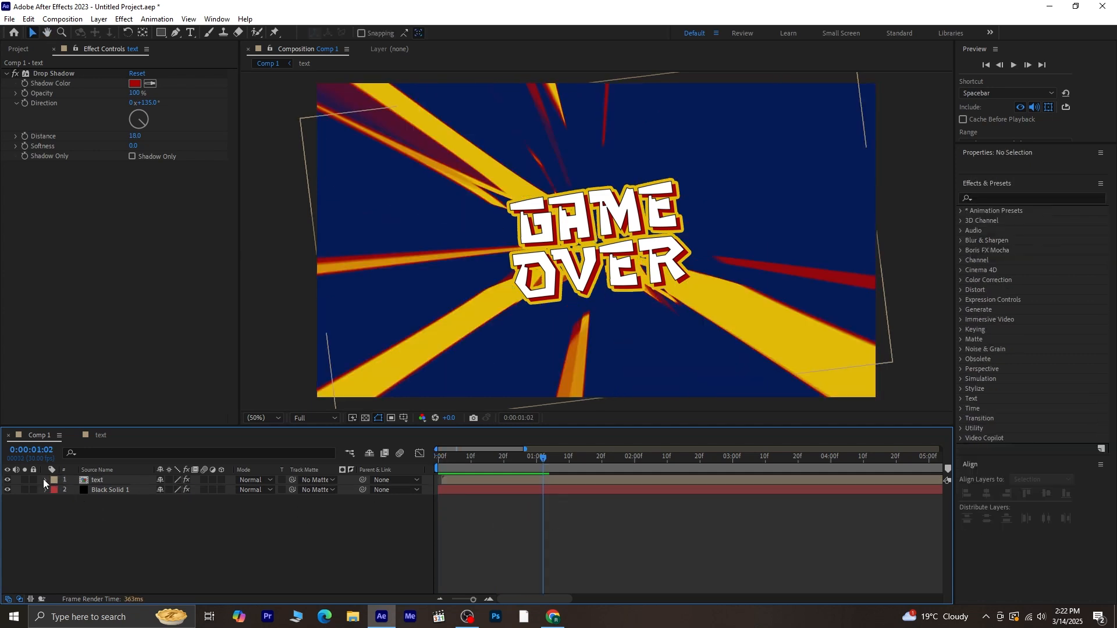
right_click(128, 521)
mouse_move(193, 382)
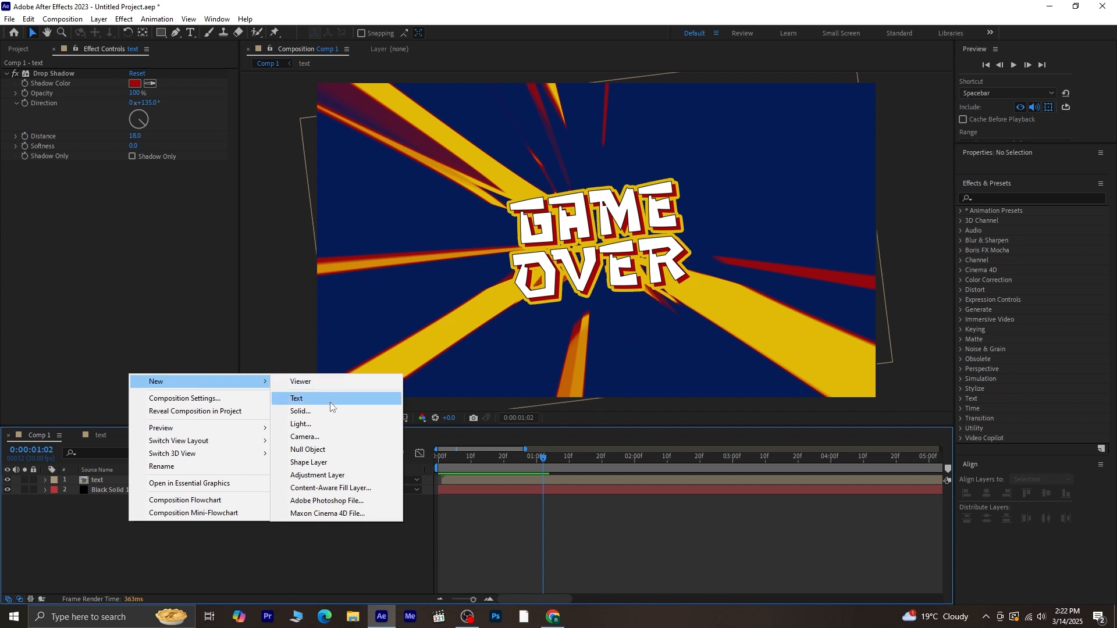
click(346, 448)
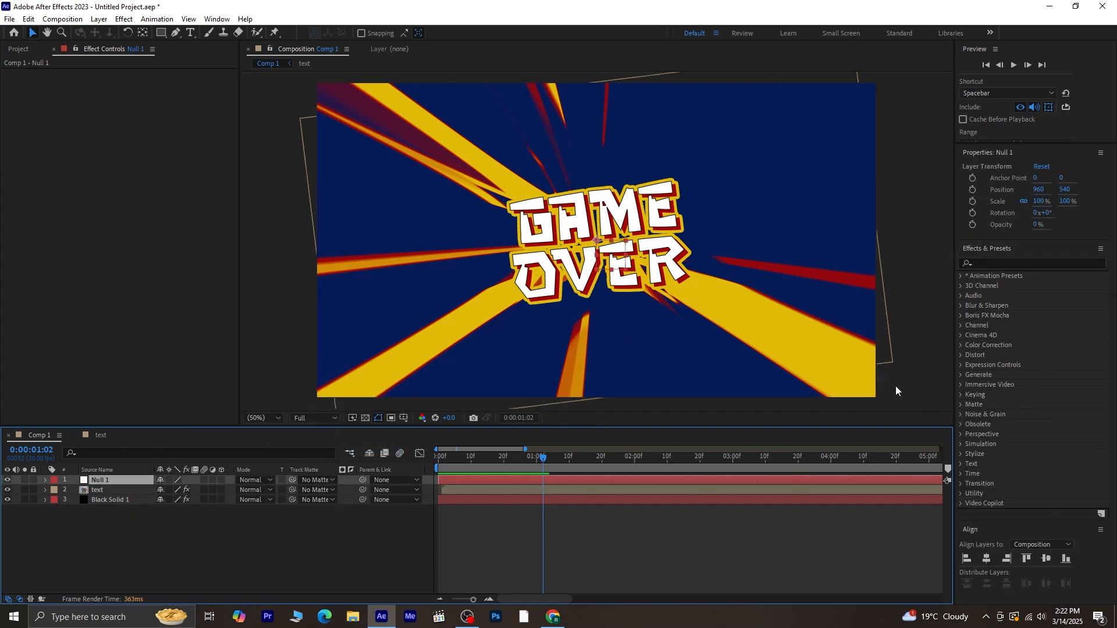
click(990, 267)
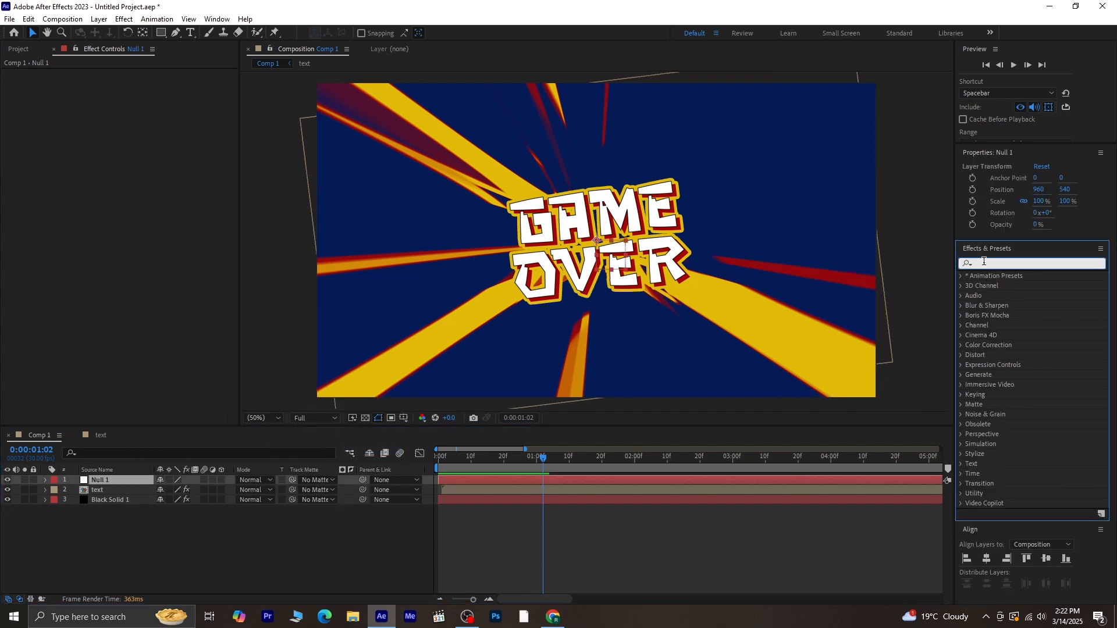
text(slider)
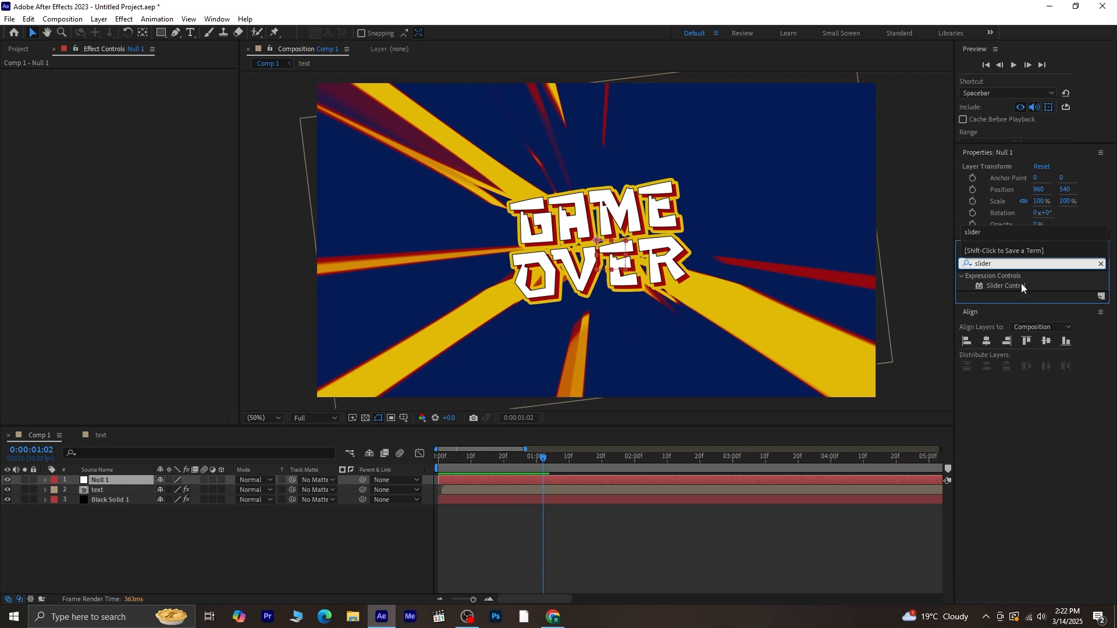
double_click(1021, 285)
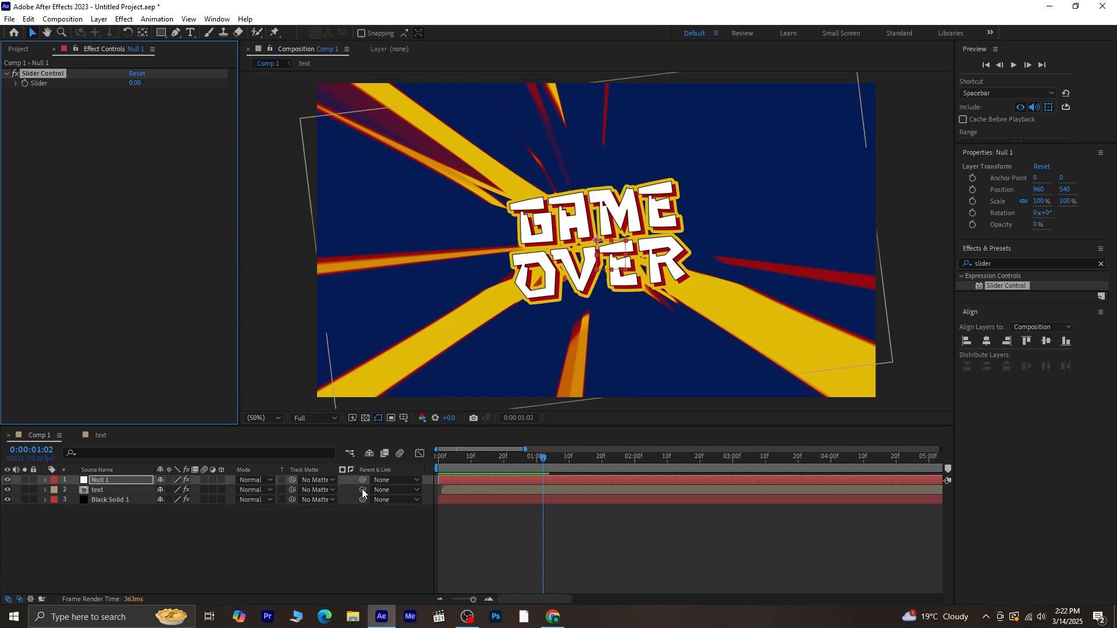
Step: Parent the text layer to the null object and reveal the null's Position property
drag(362, 489, 114, 479)
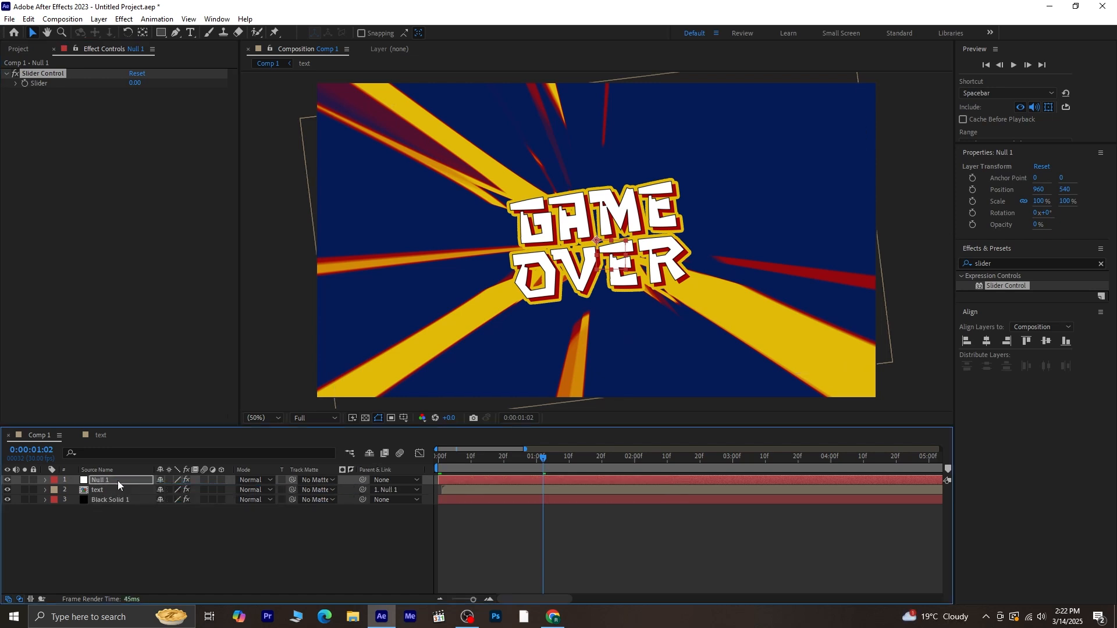
click(117, 480)
key(p)
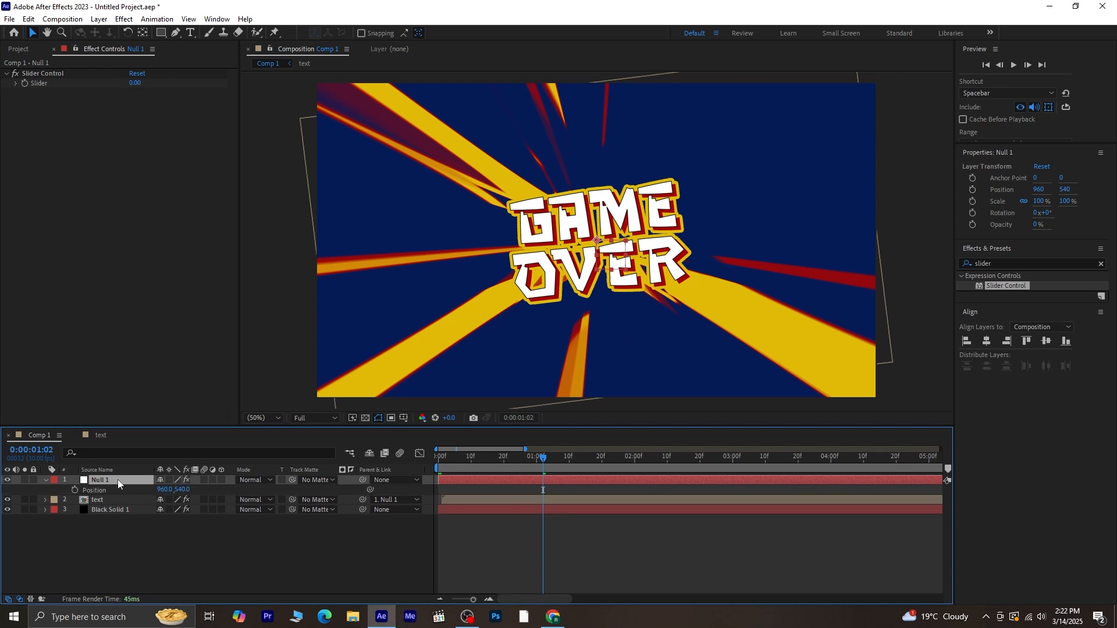
Step: Duplicate the Slider Control effect on the null so it has a second slider
click(45, 479)
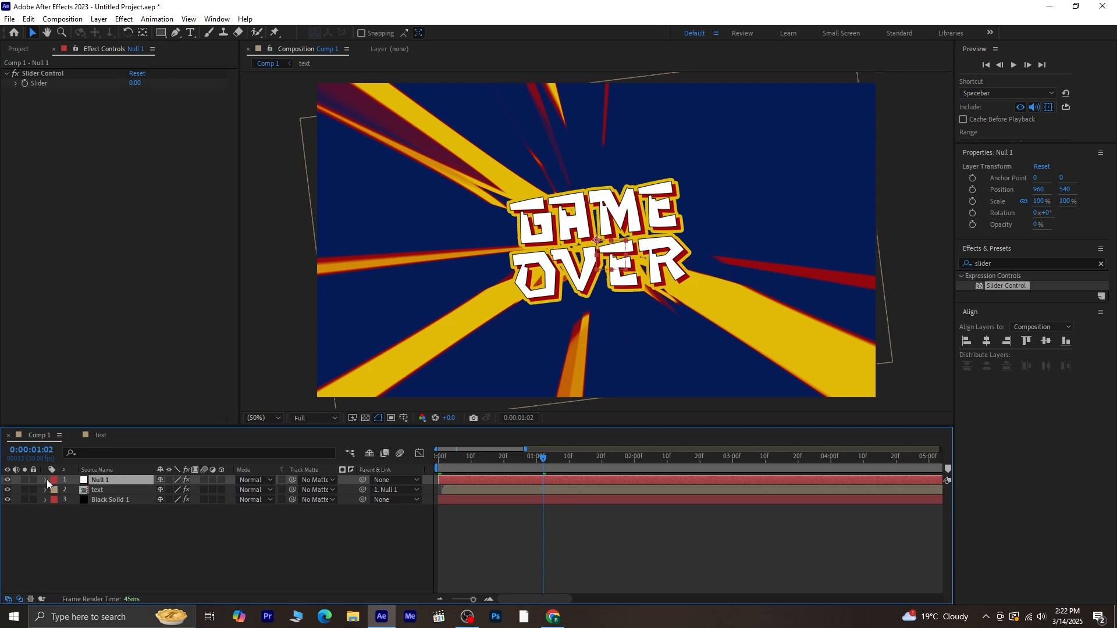
click(76, 72)
key(ctrl+d)
click(144, 535)
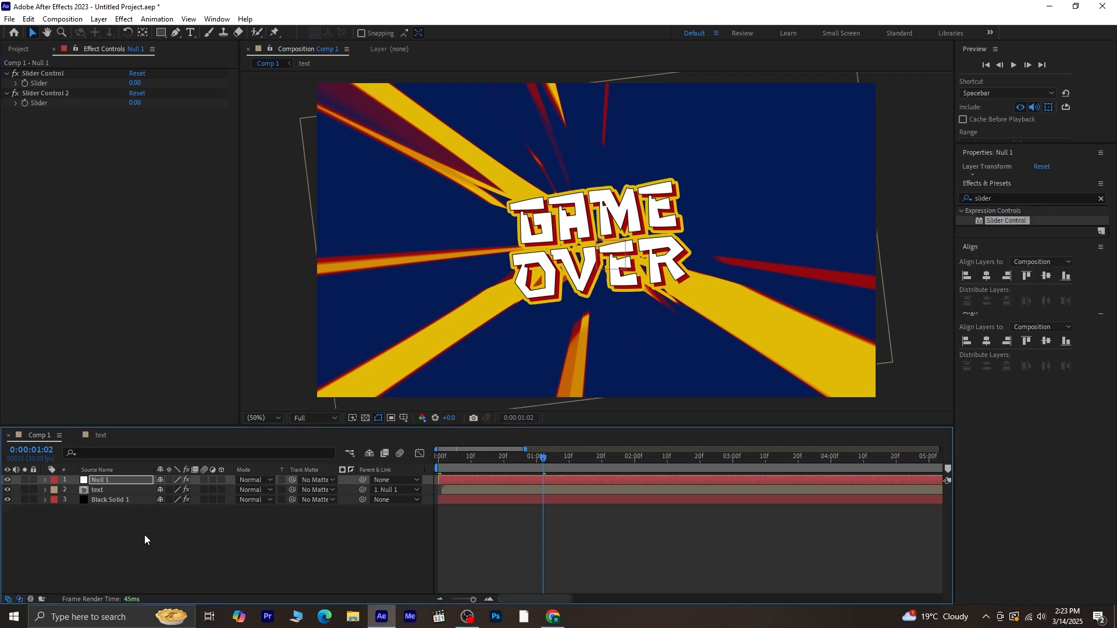
Step: Add a wiggle expression to the null's Position, with Slider Control as its first argument and Slider Control 2 as its second
click(114, 478)
key(p)
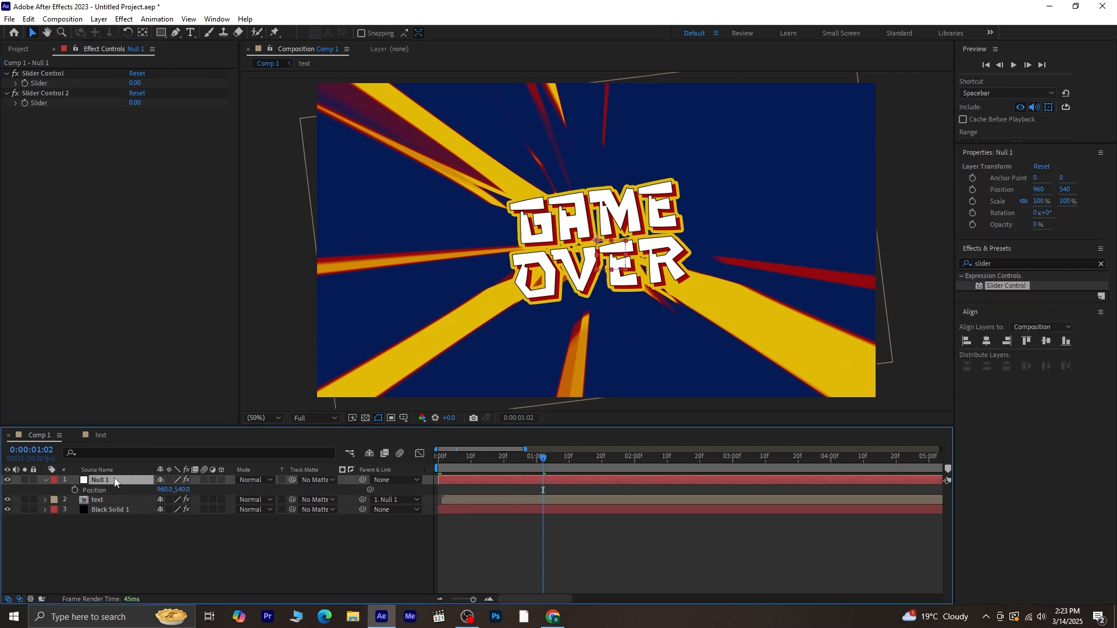
alt+click(73, 491)
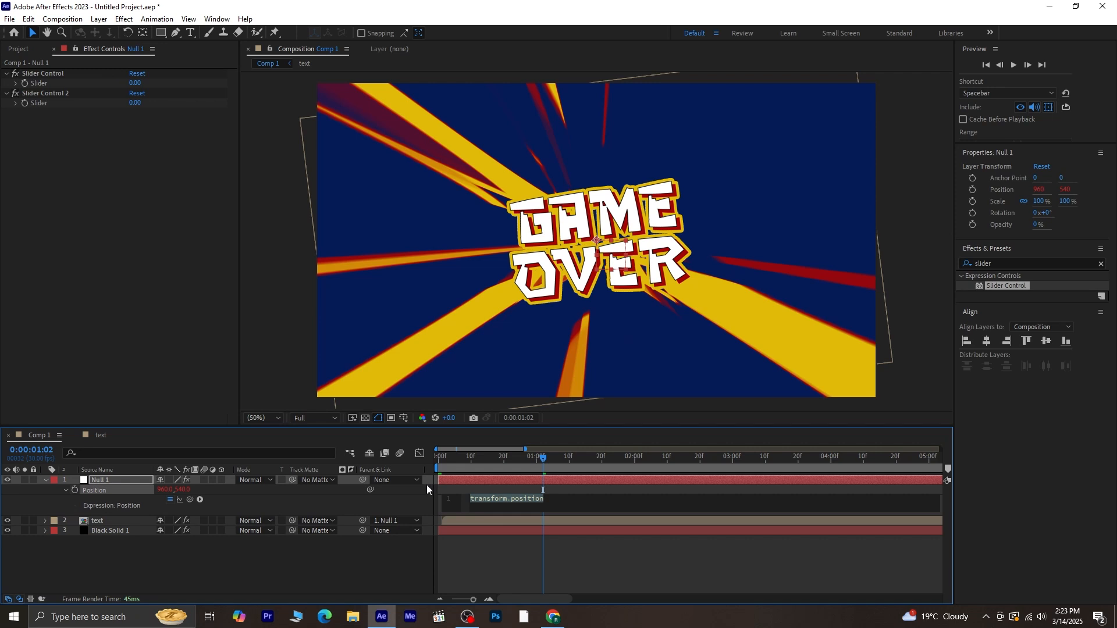
text(wiggle)
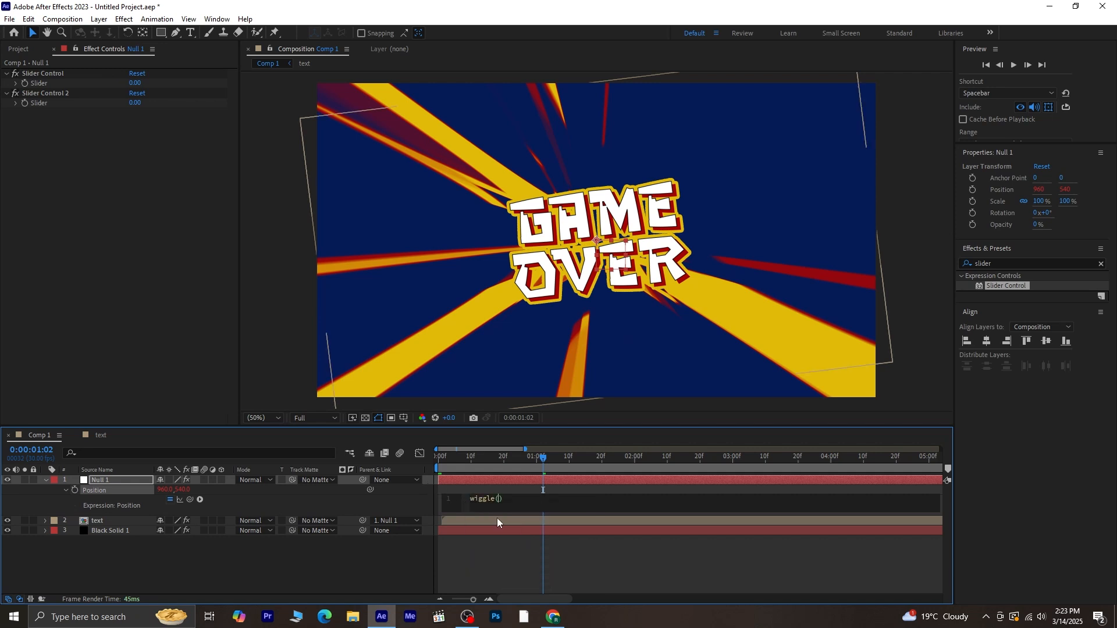
text(())
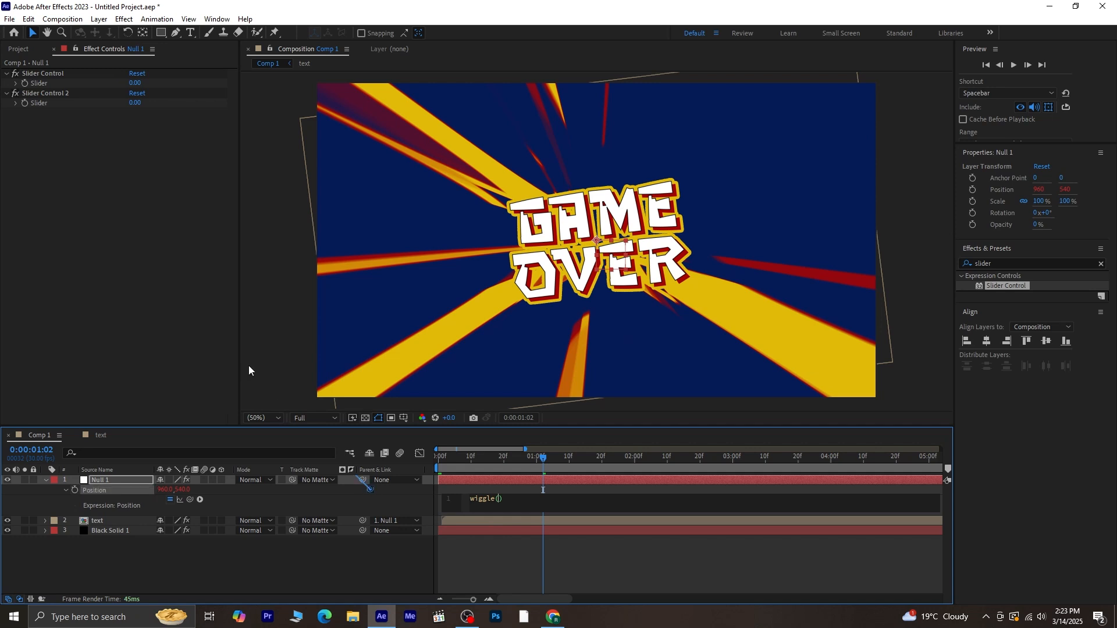
drag(249, 370, 58, 85)
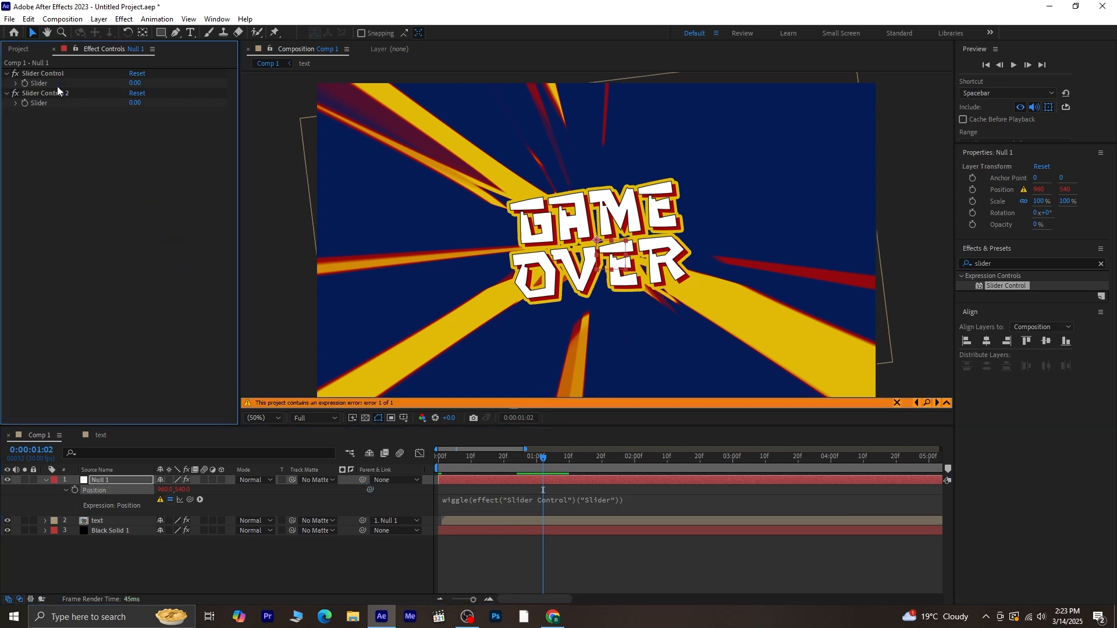
click(620, 500)
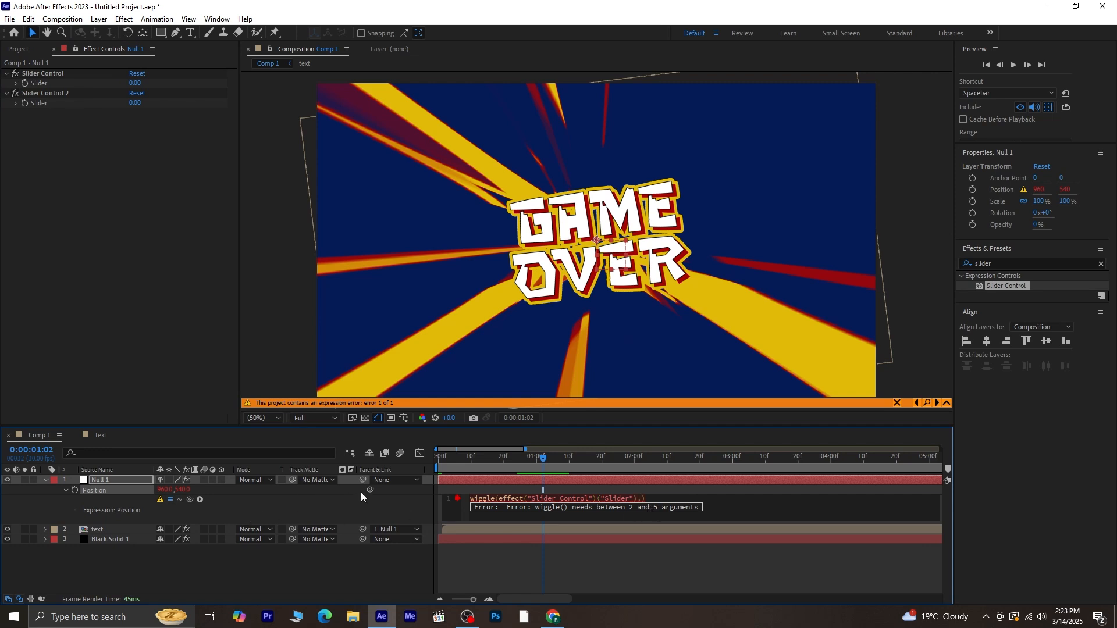
drag(370, 489, 51, 103)
click(359, 571)
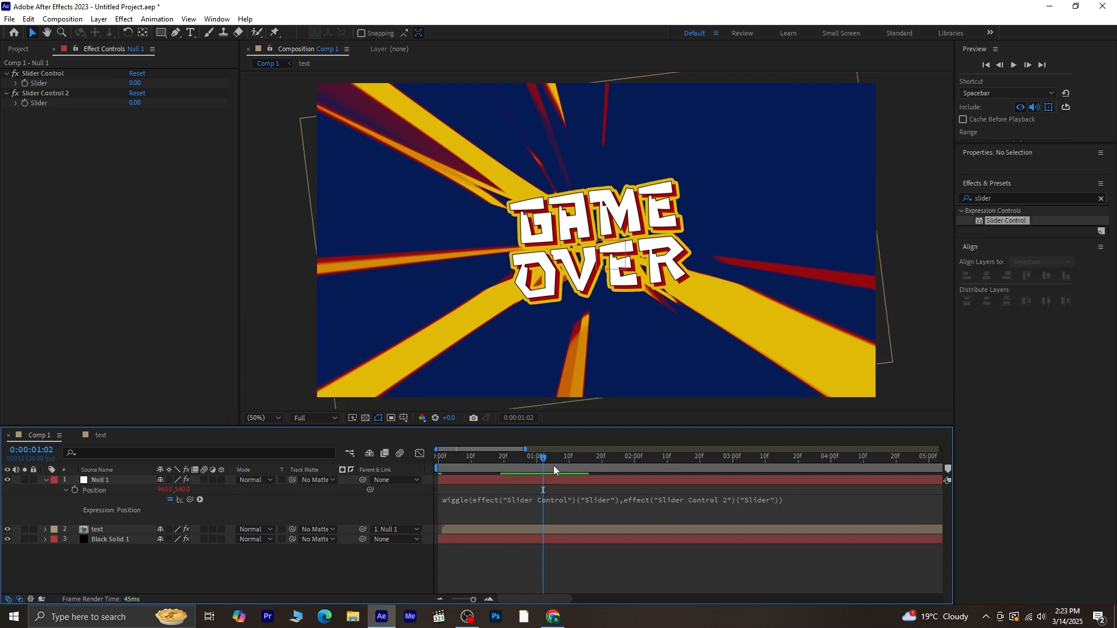
Step: Set the null's Slider Control to 11 and Slider Control 2 to 3, and preview the animation from the start
click(529, 457)
mouse_move(516, 460)
mouse_down()
mouse_move(489, 465)
mouse_move(515, 466)
mouse_up()
mouse_move(138, 85)
mouse_down()
mouse_move(152, 83)
mouse_move(140, 103)
mouse_up()
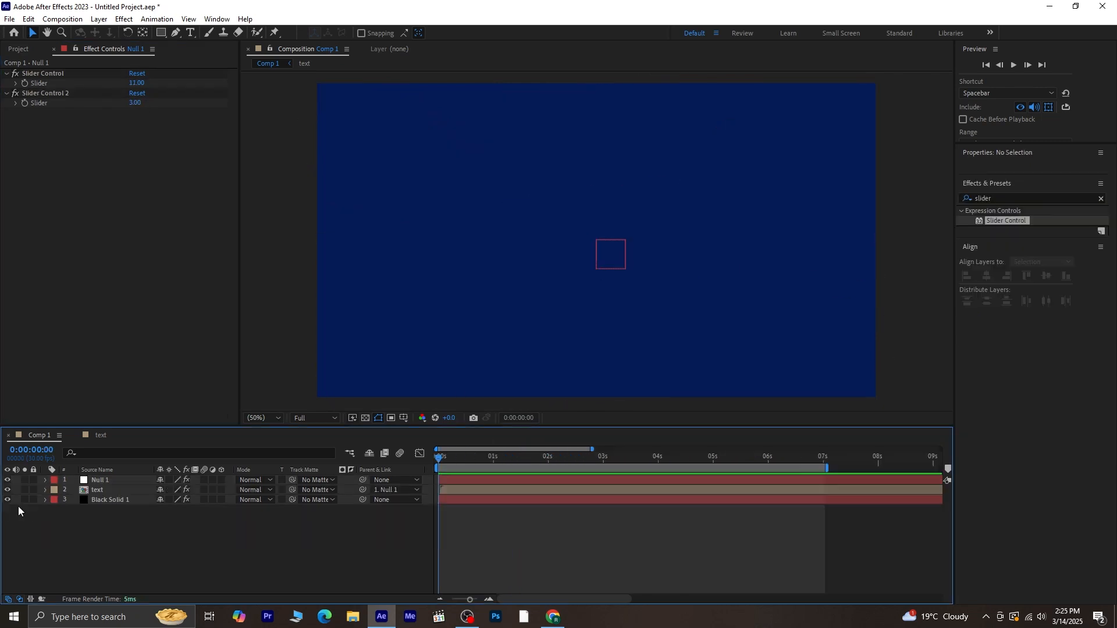
key(space)
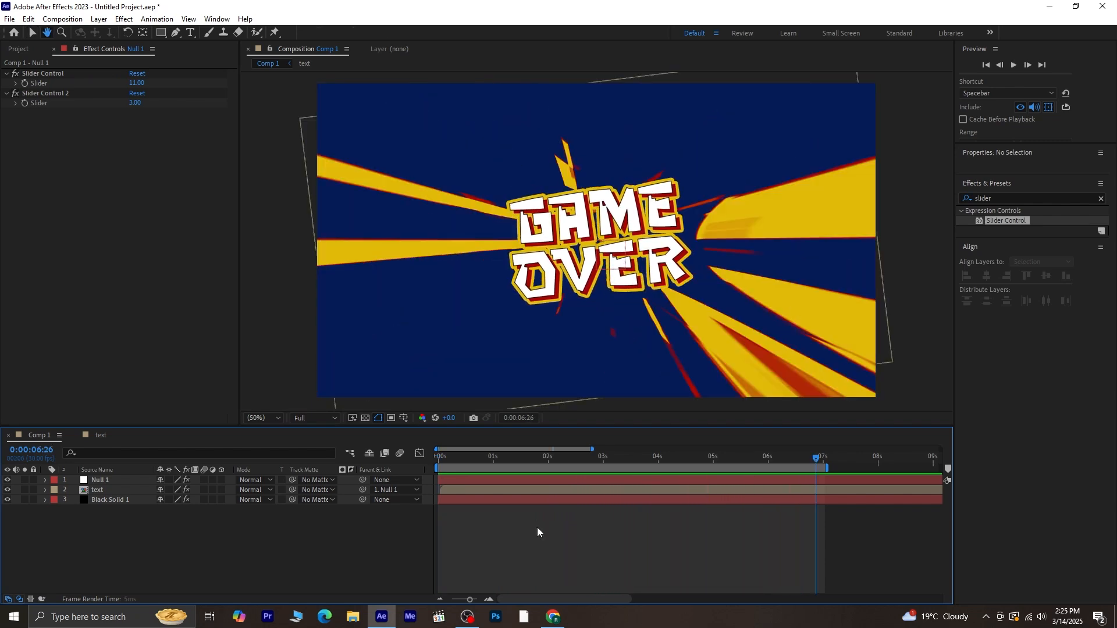
key(space)
Step: Raise the null's Slider Control to 27 and Slider Control 2 to 10, and preview the stronger text shake
drag(811, 457, 652, 472)
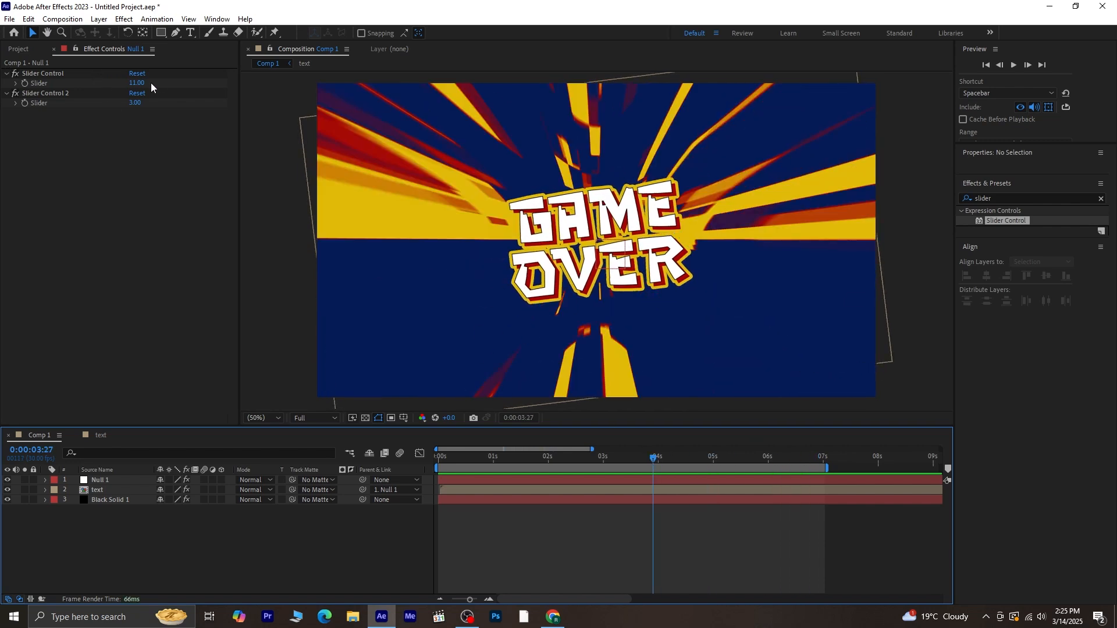
drag(138, 83, 143, 111)
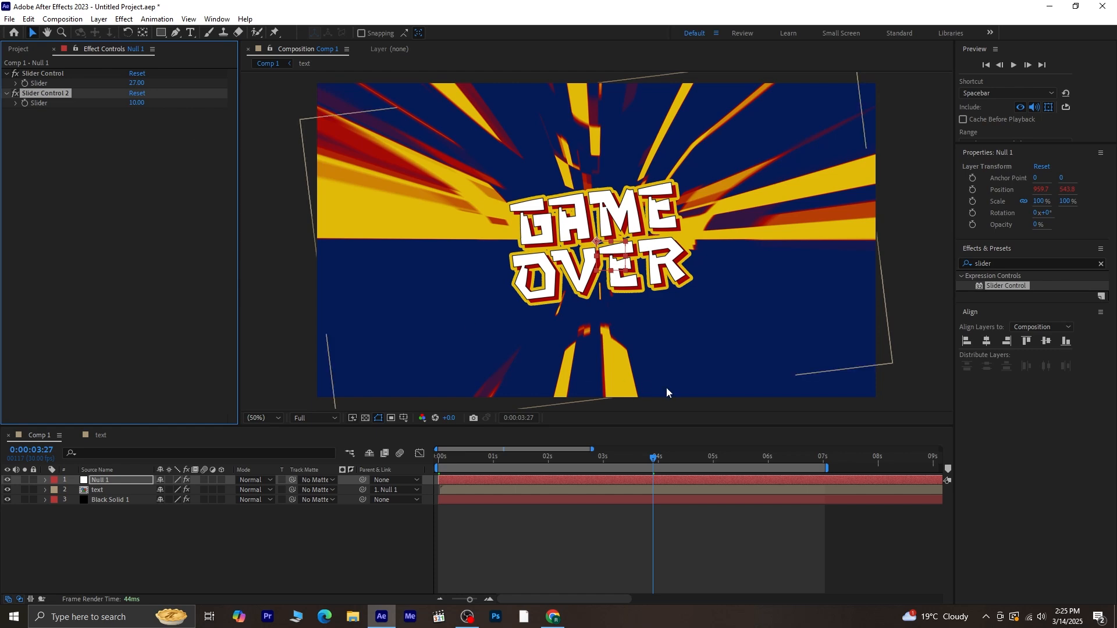
drag(653, 458, 524, 459)
key(space)
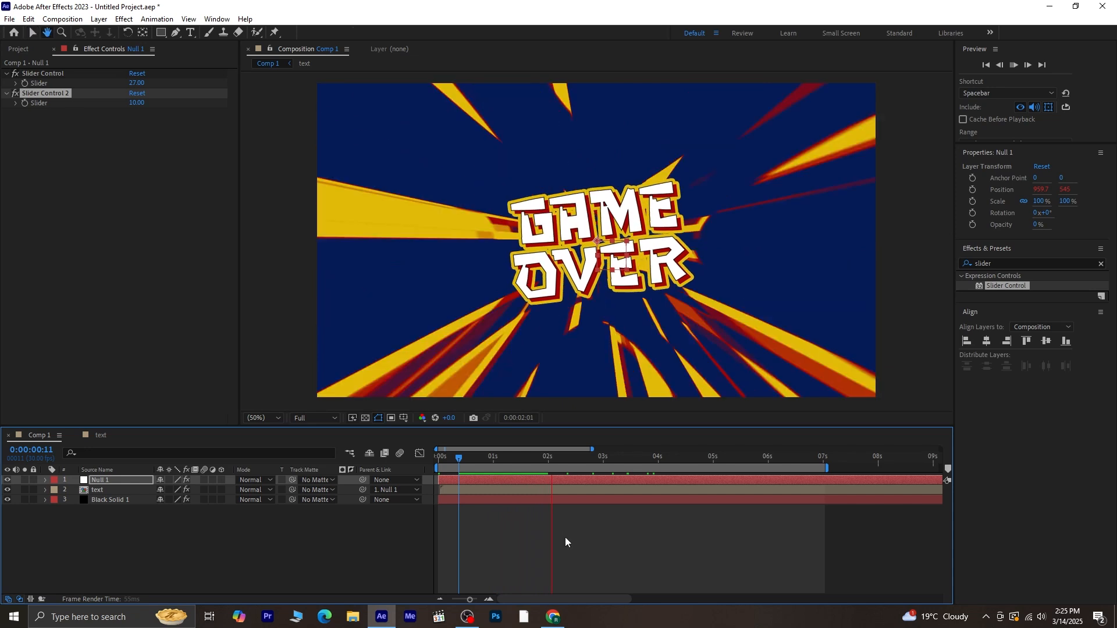
key(space)
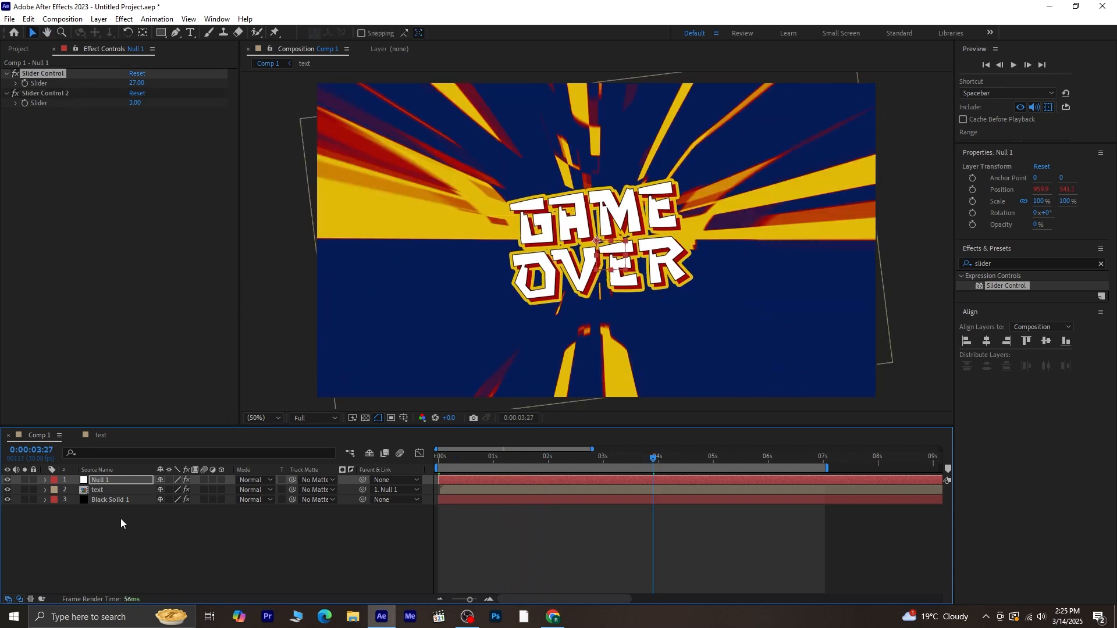
Step: Change the colour of the text layer's Stroke layer style to dark blue
click(110, 492)
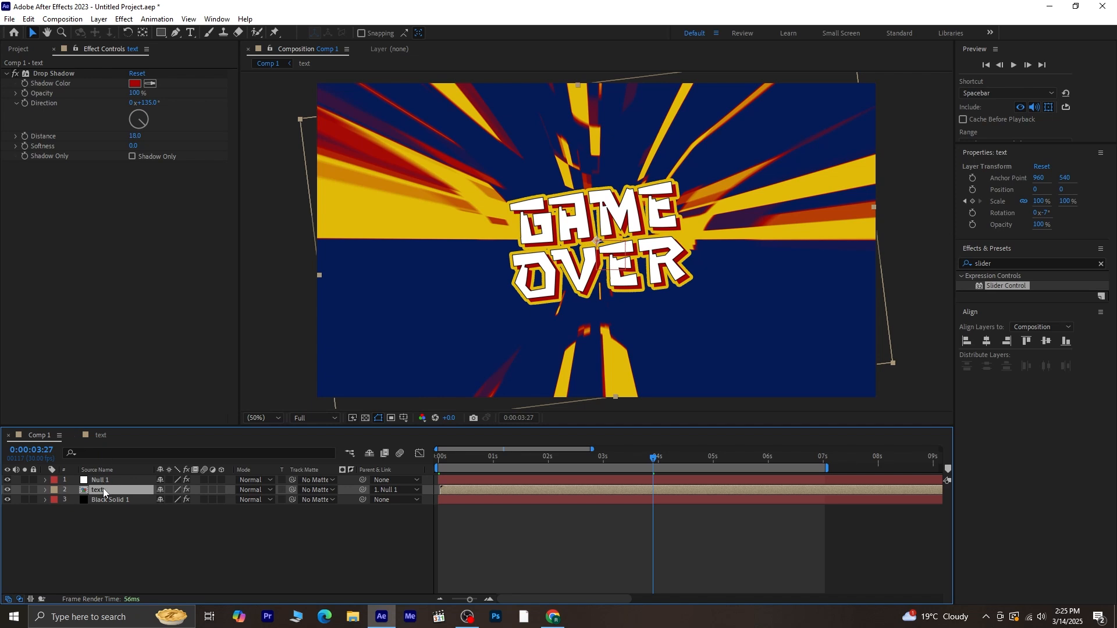
click(45, 491)
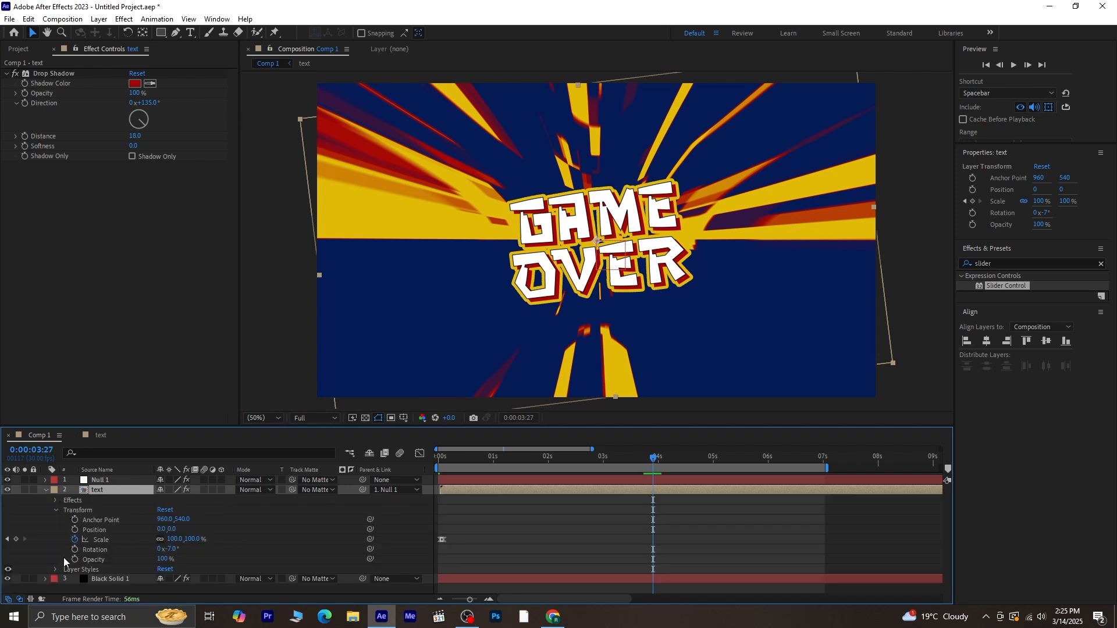
click(56, 569)
scroll(117, 576, down, 3)
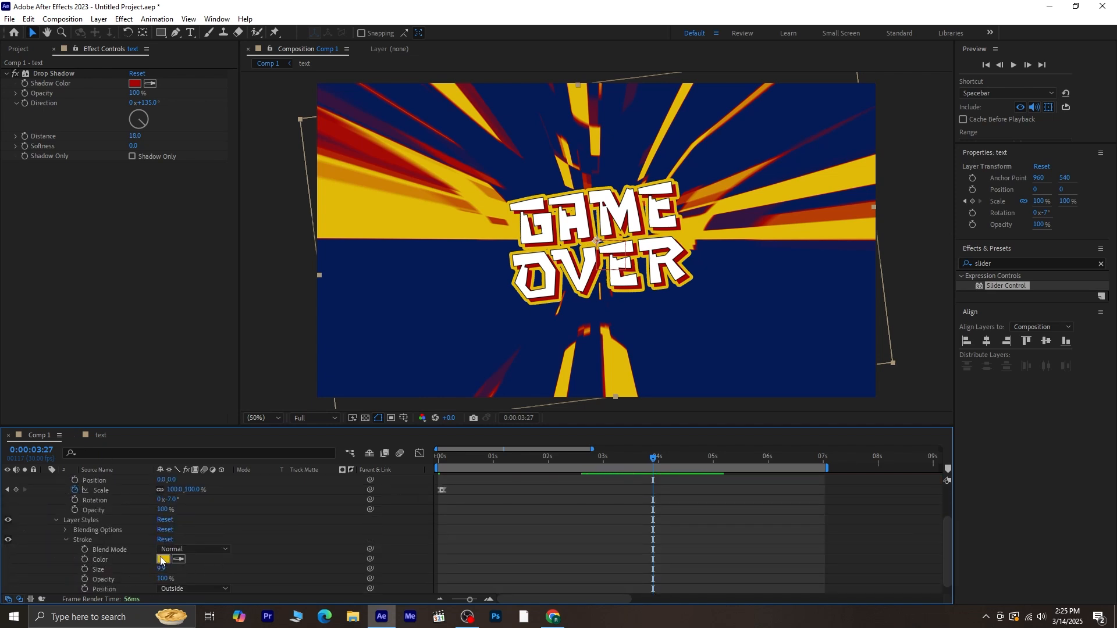
click(161, 560)
click(350, 307)
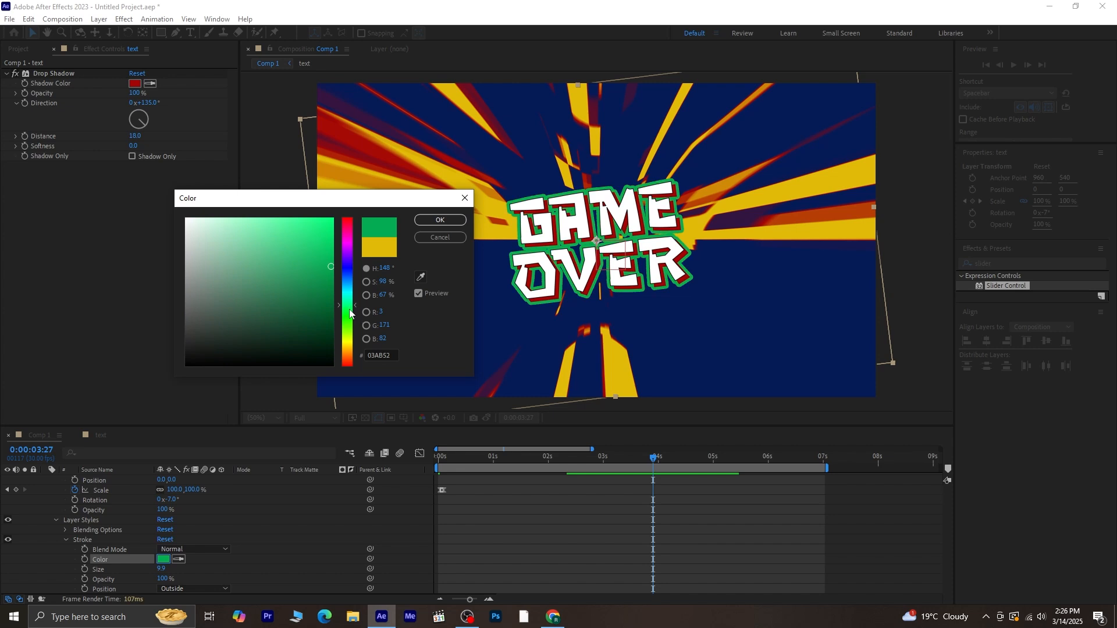
click(332, 220)
click(346, 230)
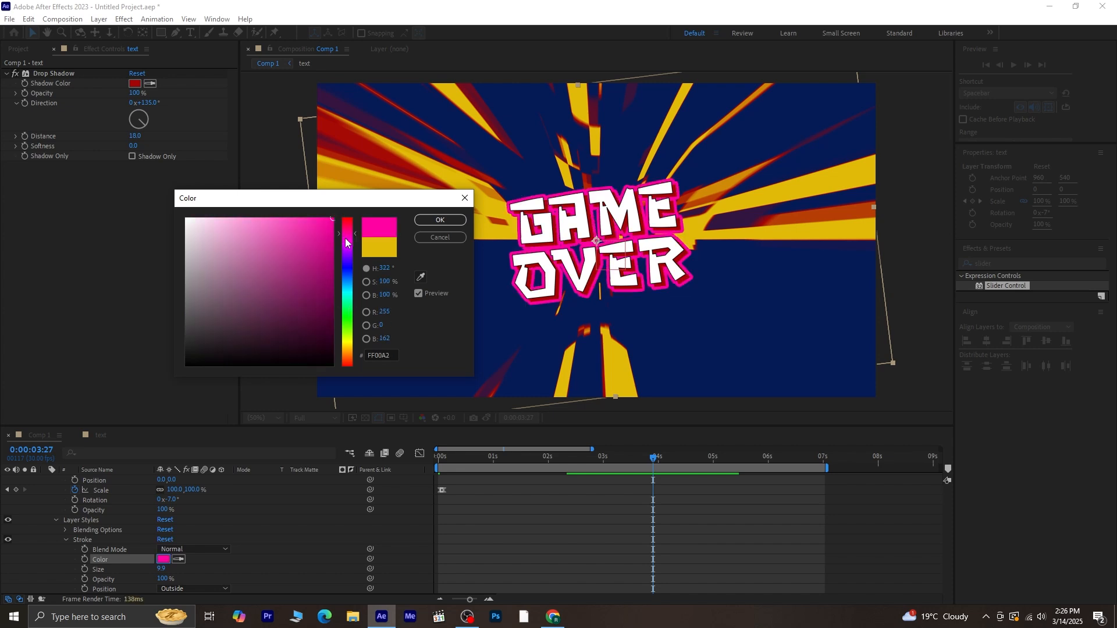
click(346, 274)
click(274, 234)
click(261, 219)
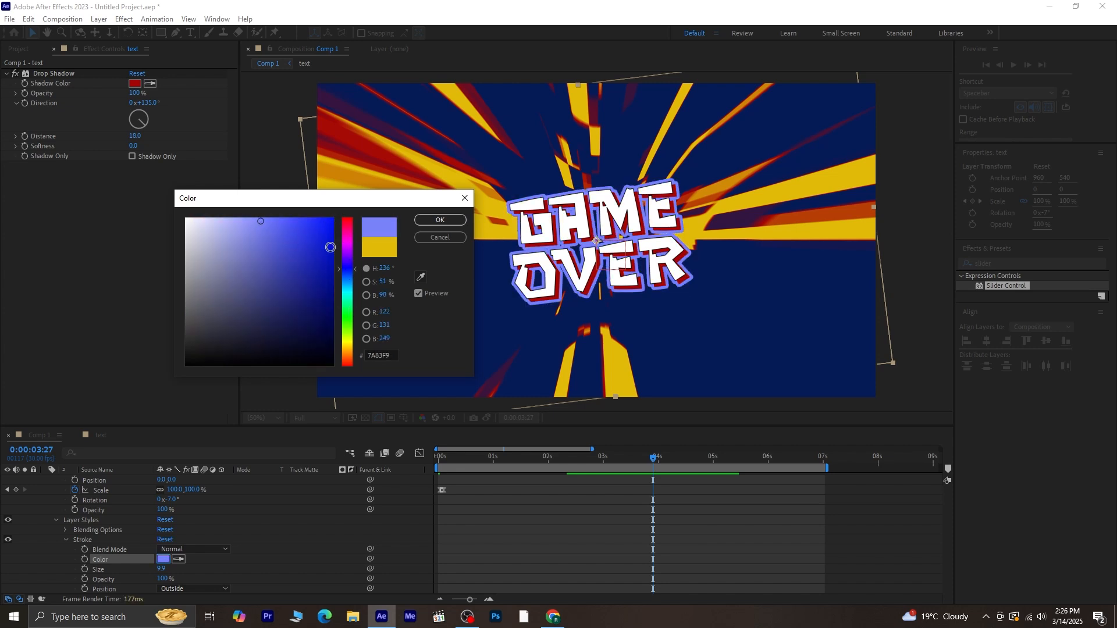
click(330, 293)
click(344, 273)
click(440, 219)
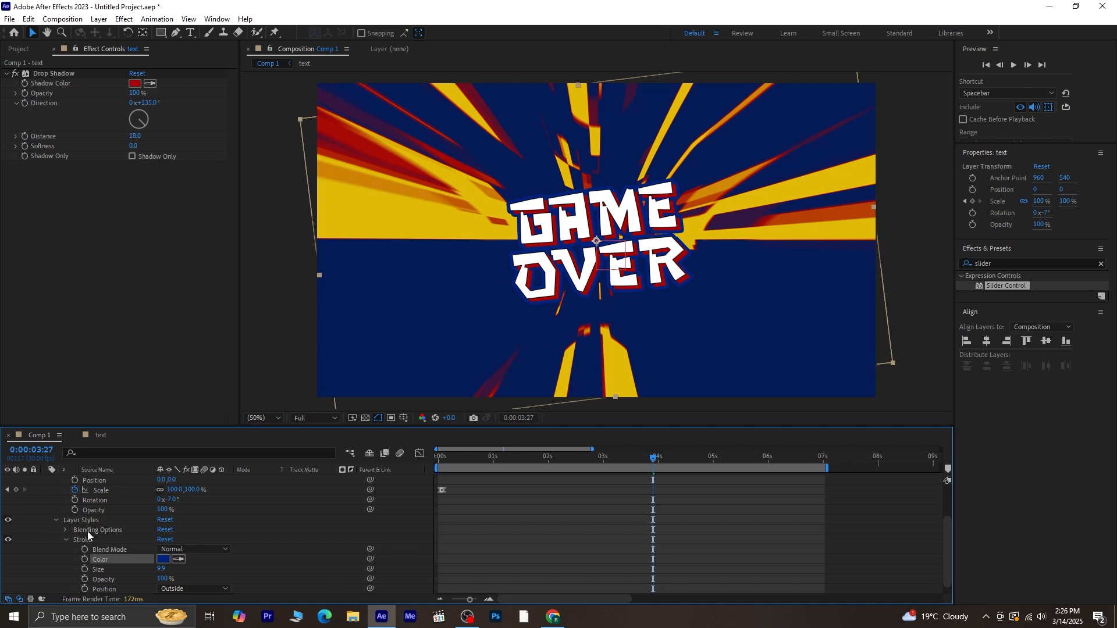
Step: Set the text layer's Drop Shadow colour to bright yellow, FFD800
scroll(66, 519, up, 3)
click(134, 83)
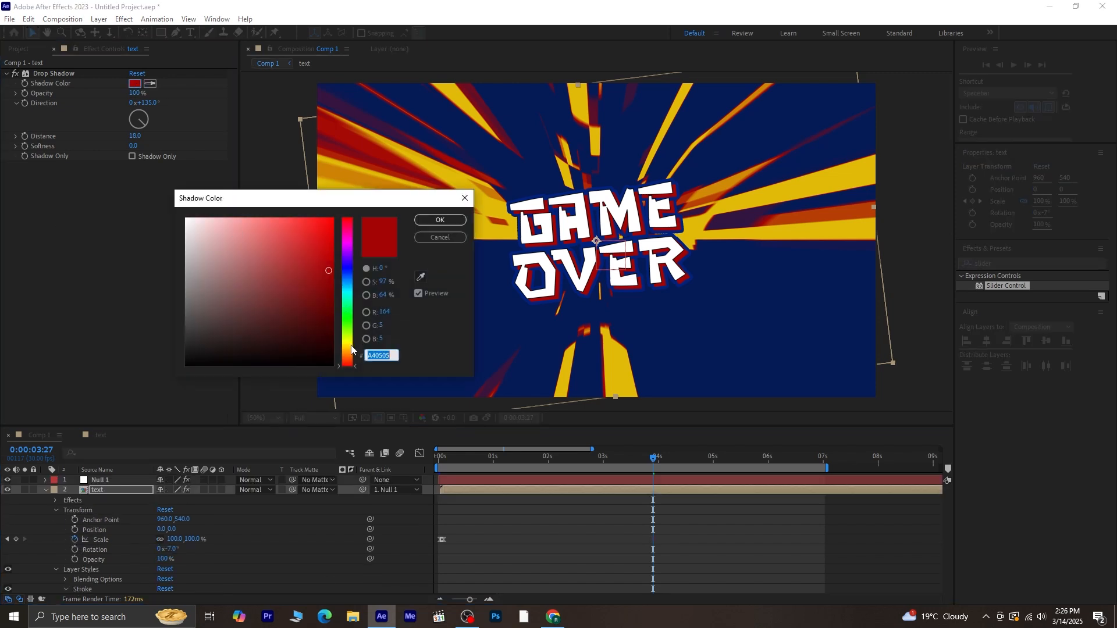
click(347, 346)
drag(323, 223, 344, 218)
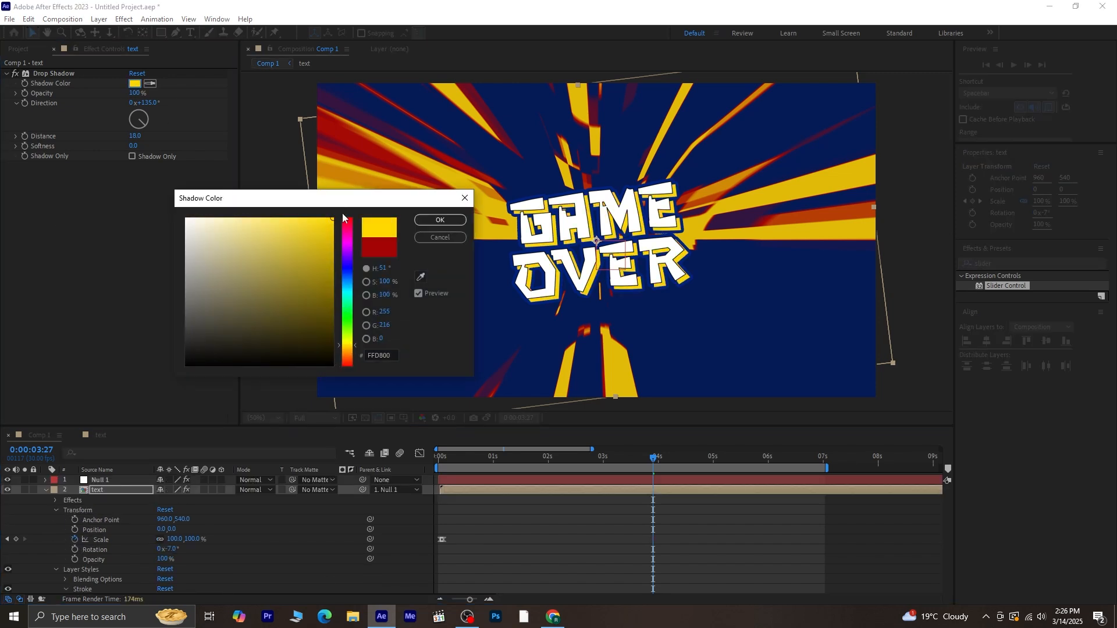
click(434, 221)
Step: Set the fill of the game over text inside the text composition to bright orange and return to Comp 1
double_click(110, 490)
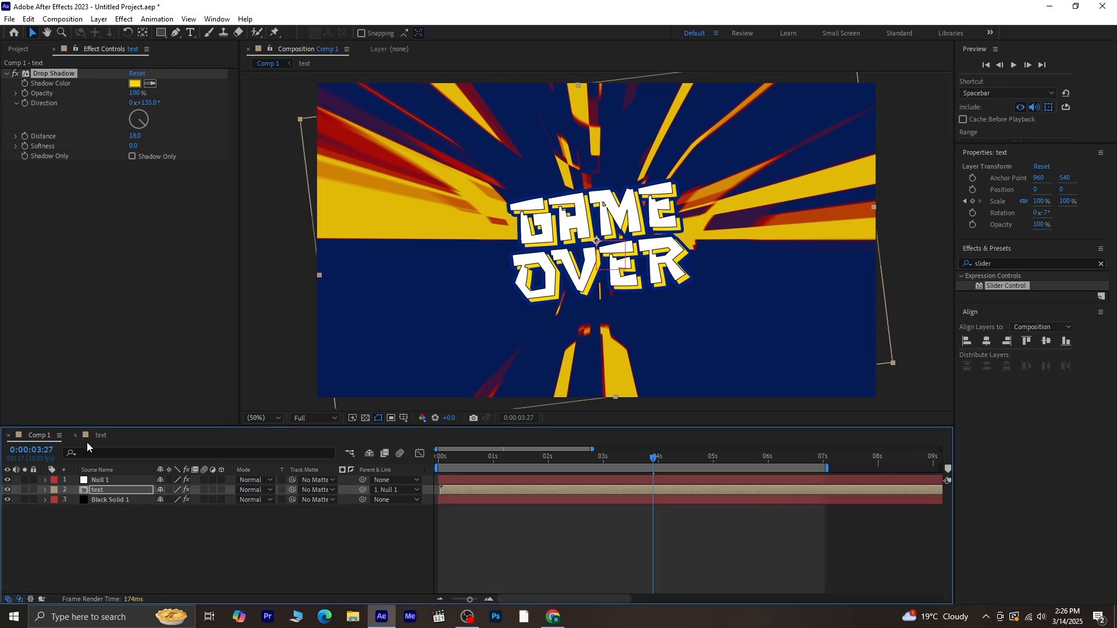
click(994, 322)
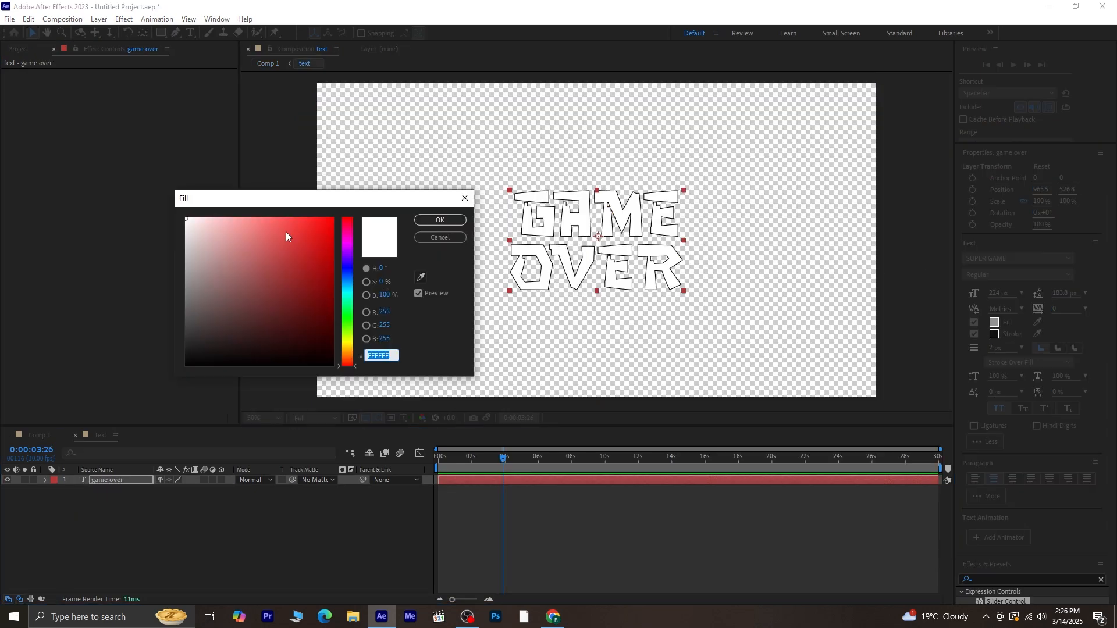
drag(347, 336, 348, 353)
click(333, 219)
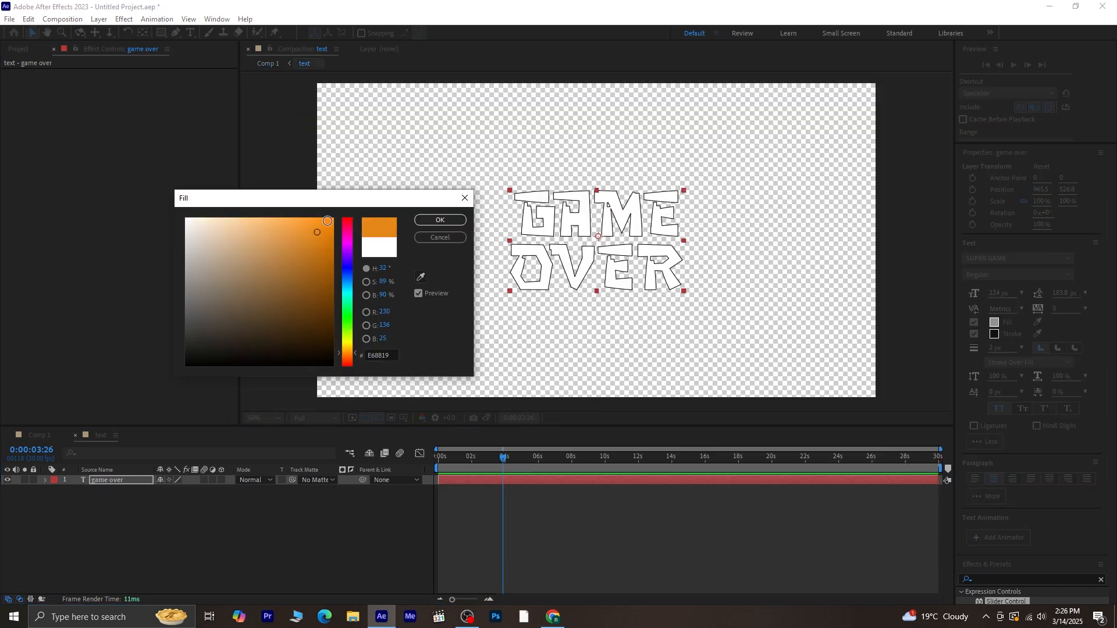
click(441, 221)
click(40, 434)
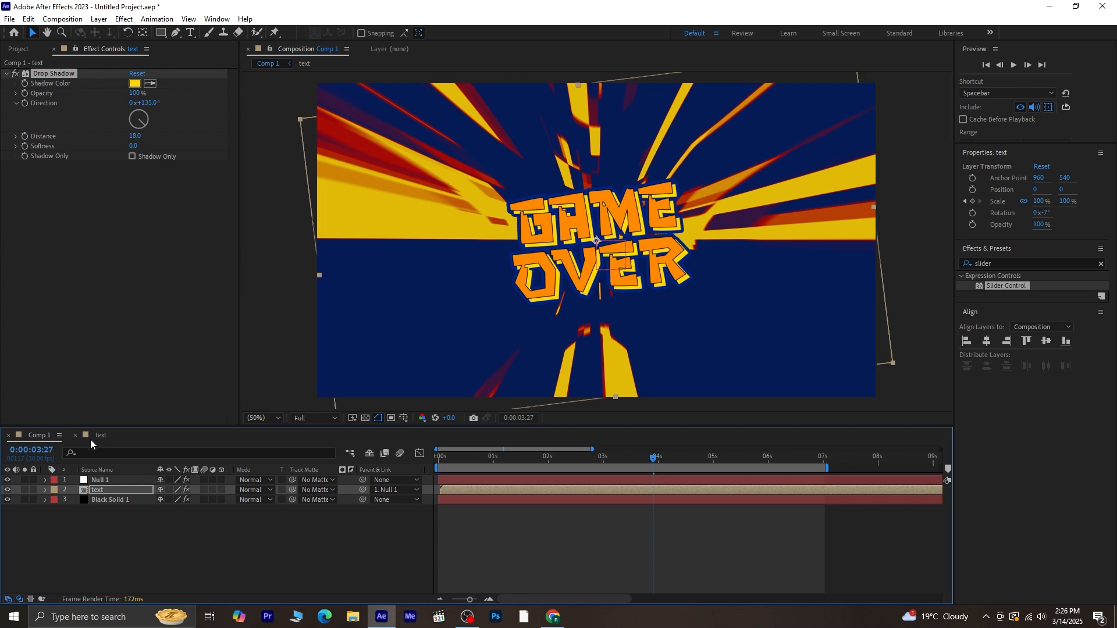
Step: Change the text layer's Drop Shadow colour to bright red
click(134, 83)
drag(347, 342, 348, 221)
click(325, 285)
click(333, 219)
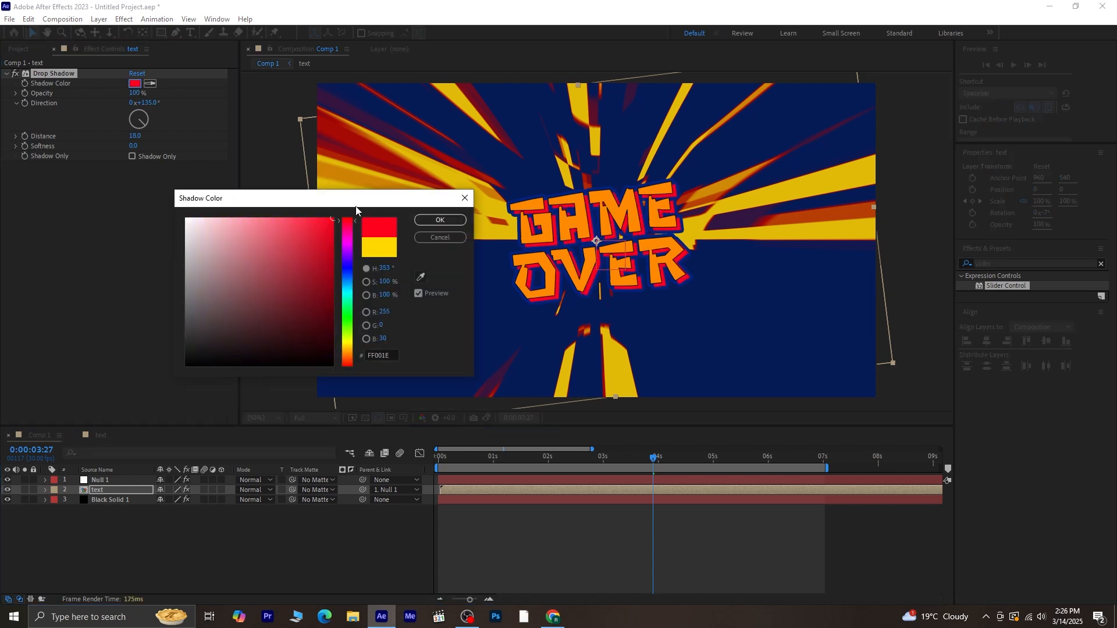
click(440, 220)
Step: In the text composition, remove the game over text's stroke and set its fill to yellow FFC000, returning to Comp 1
click(102, 435)
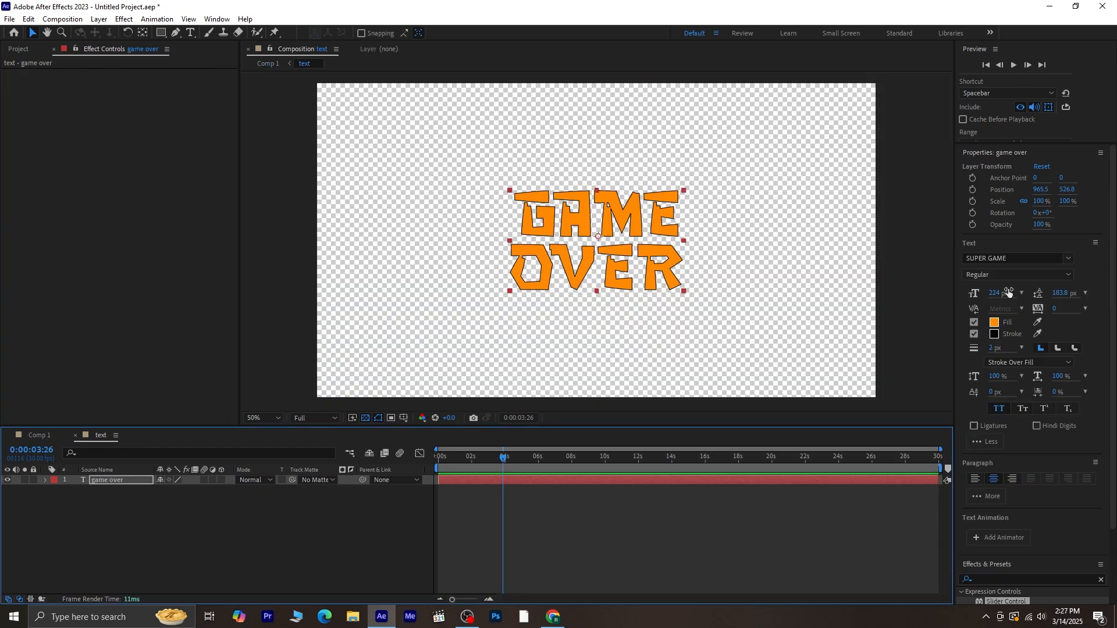
click(993, 324)
drag(357, 359, 353, 347)
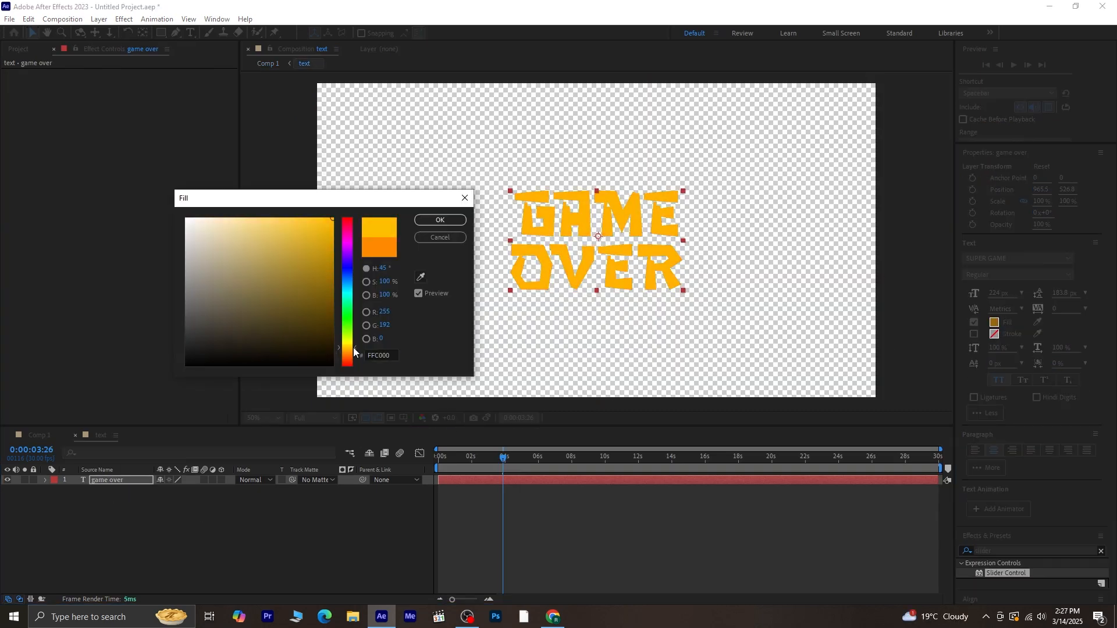
click(440, 220)
click(39, 435)
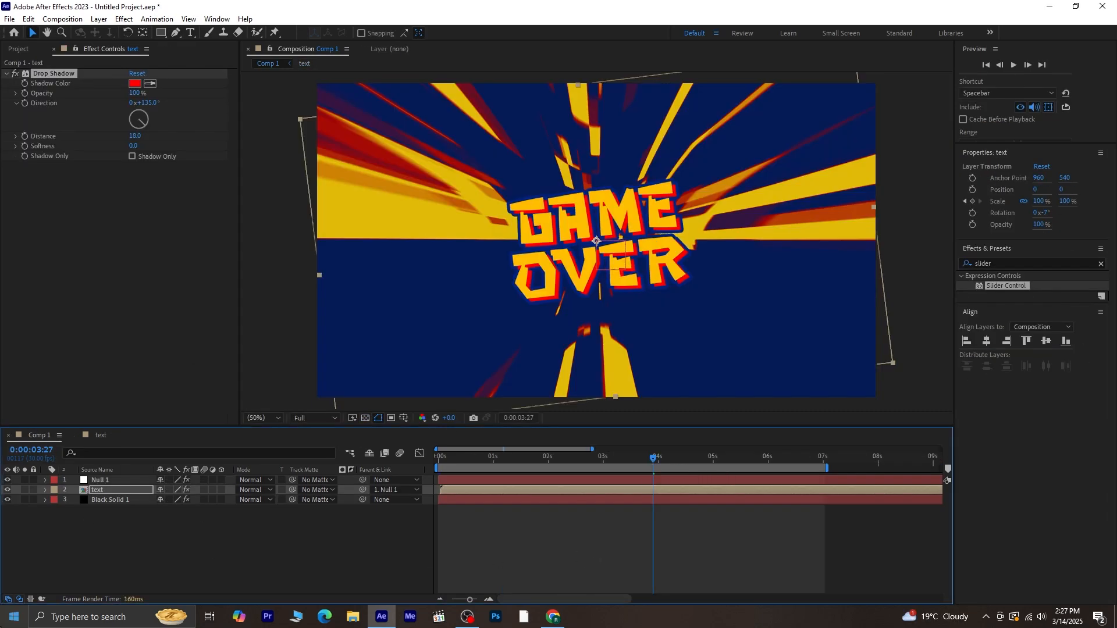
Step: Set the Tritone Highlights colour on Black Solid 1 to black, 000000, and preview the animation from the start
click(123, 500)
click(135, 359)
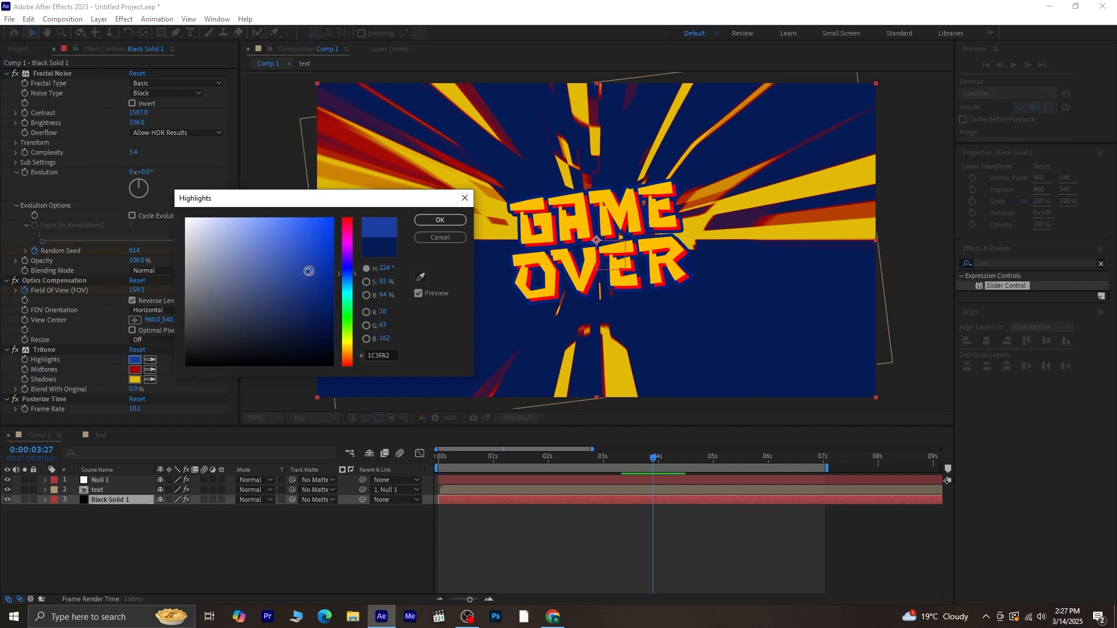
drag(309, 265, 309, 219)
drag(202, 233, 212, 221)
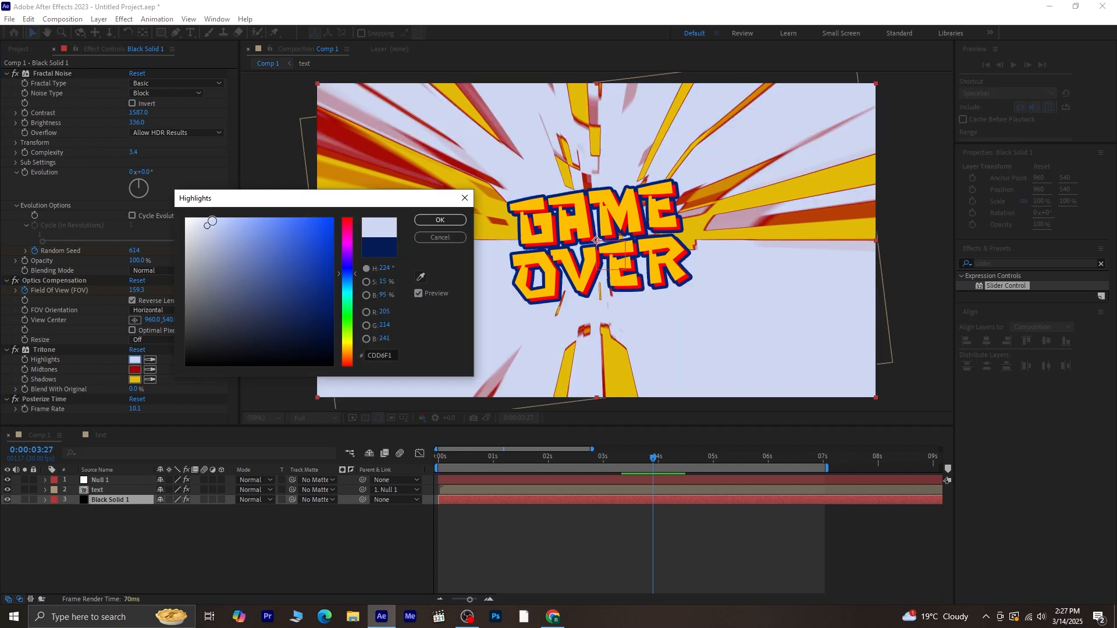
drag(229, 310, 342, 381)
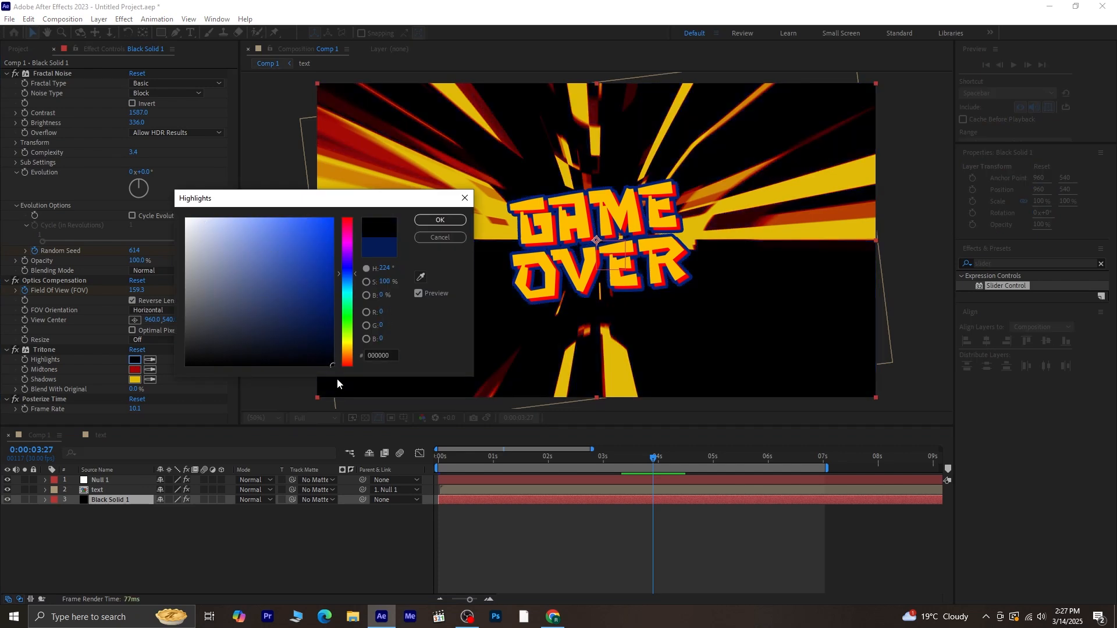
click(439, 220)
click(243, 553)
drag(652, 458, 246, 498)
key(space)
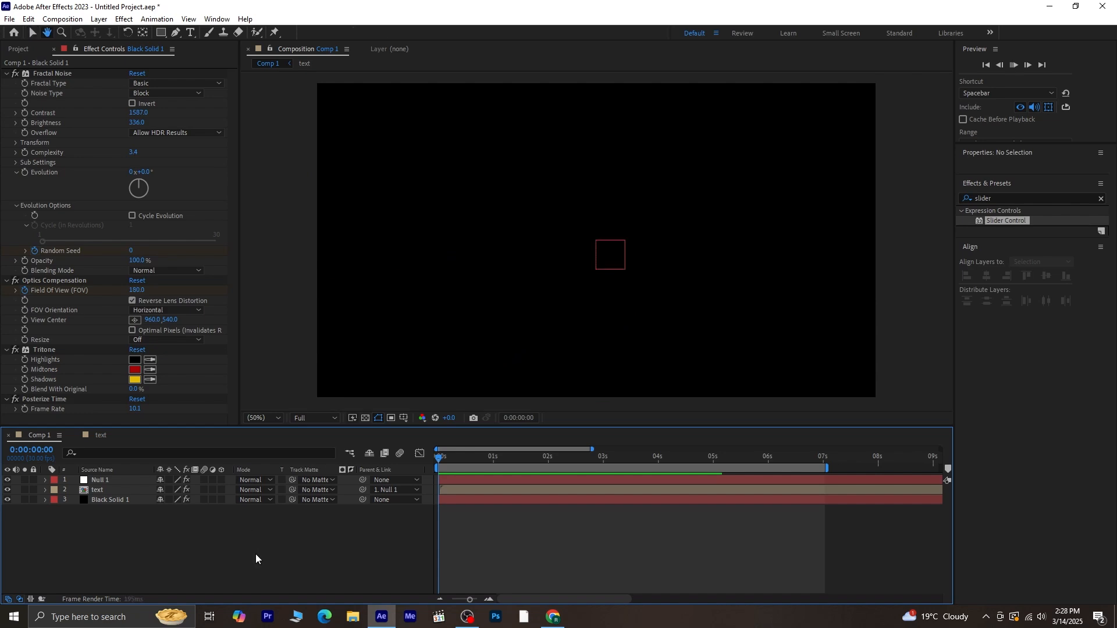